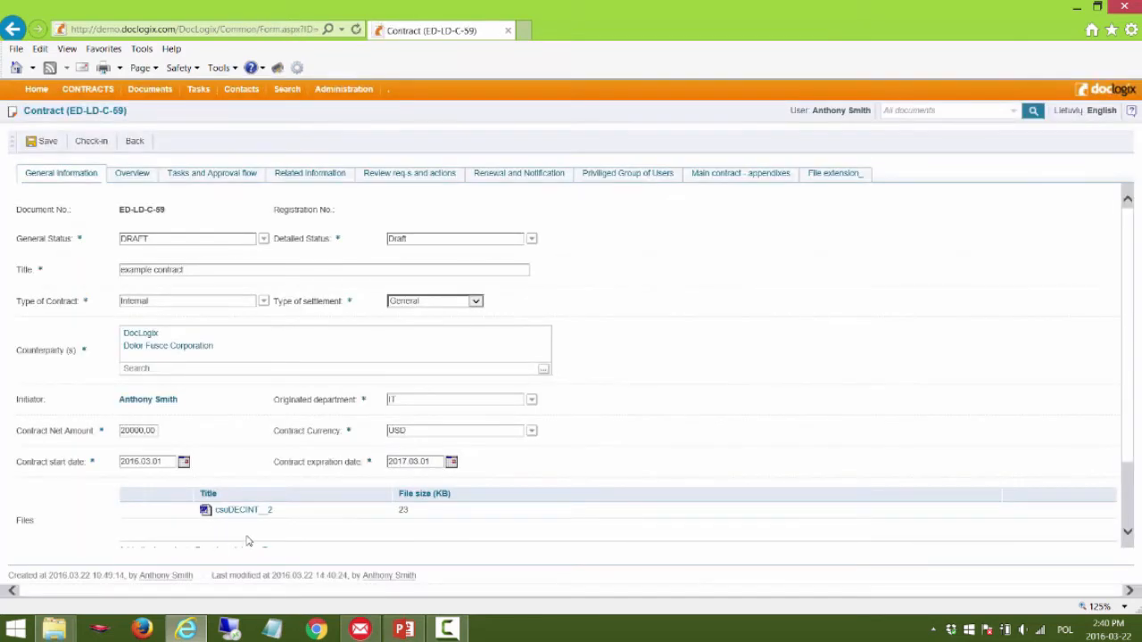
# Scroll the checked-out ED-LD-C-59 contract form down to its Files list.
pyautogui.scroll(-2, 241, 535)
# Add a ConsultingServicesContract-EN template file to contract ED-LD-C-59 and save the record.
pyautogui.click(225, 468)
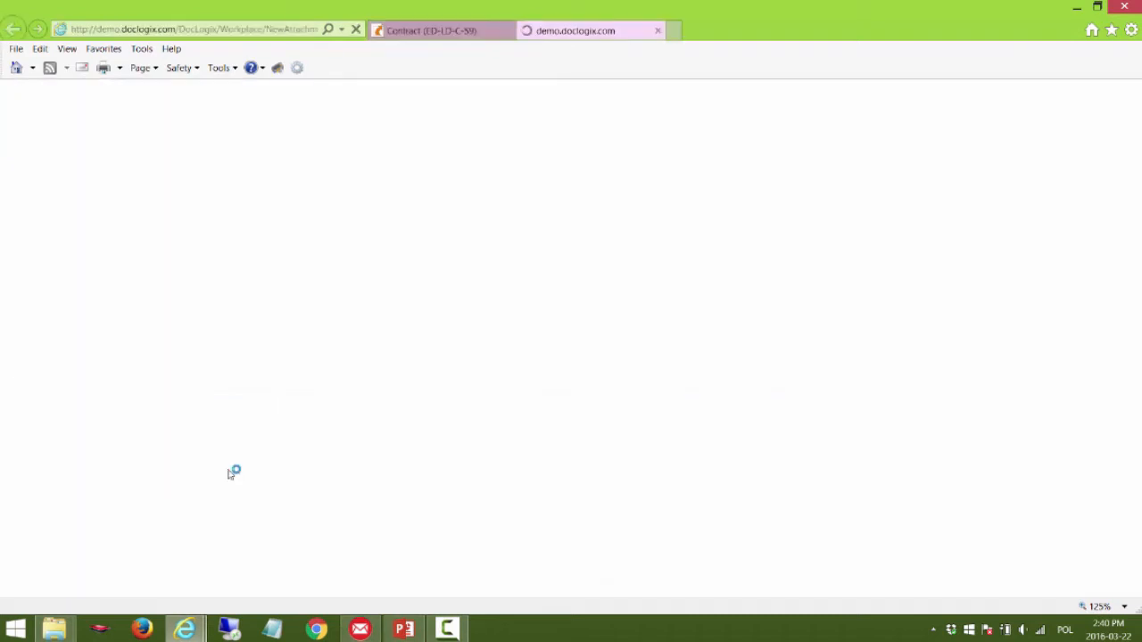
pyautogui.click(441, 152)
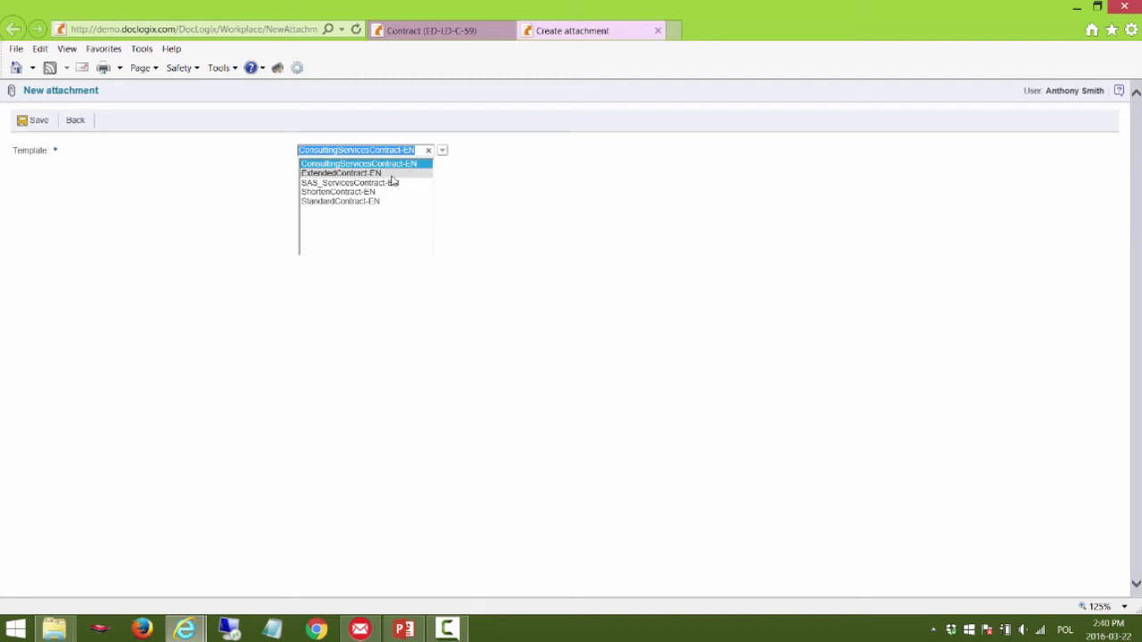
pyautogui.click(406, 170)
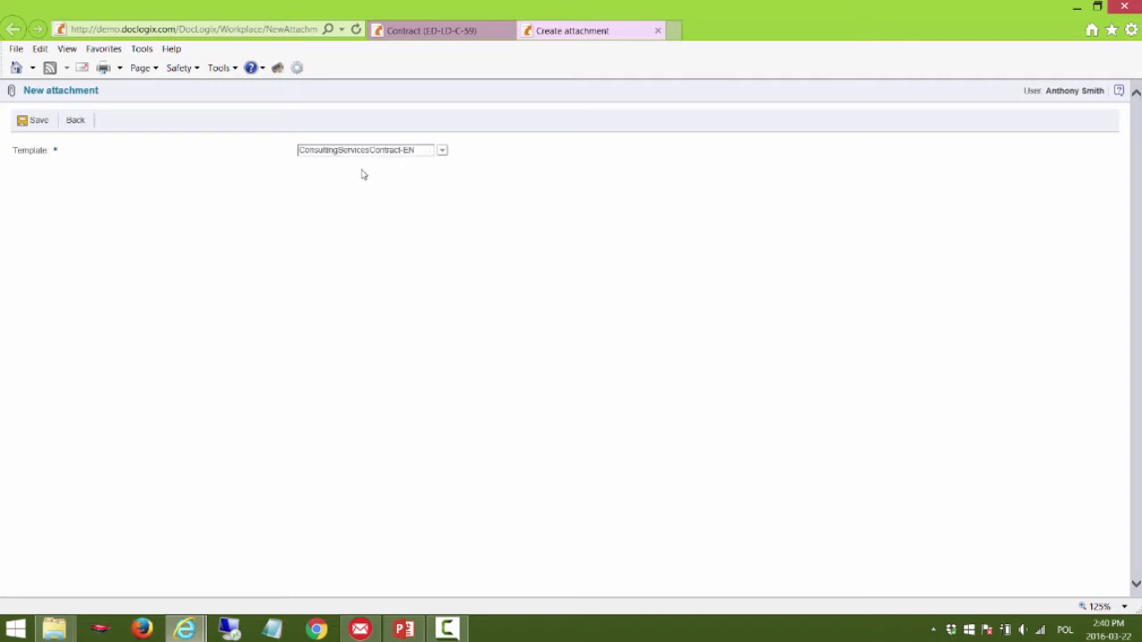
pyautogui.click(29, 120)
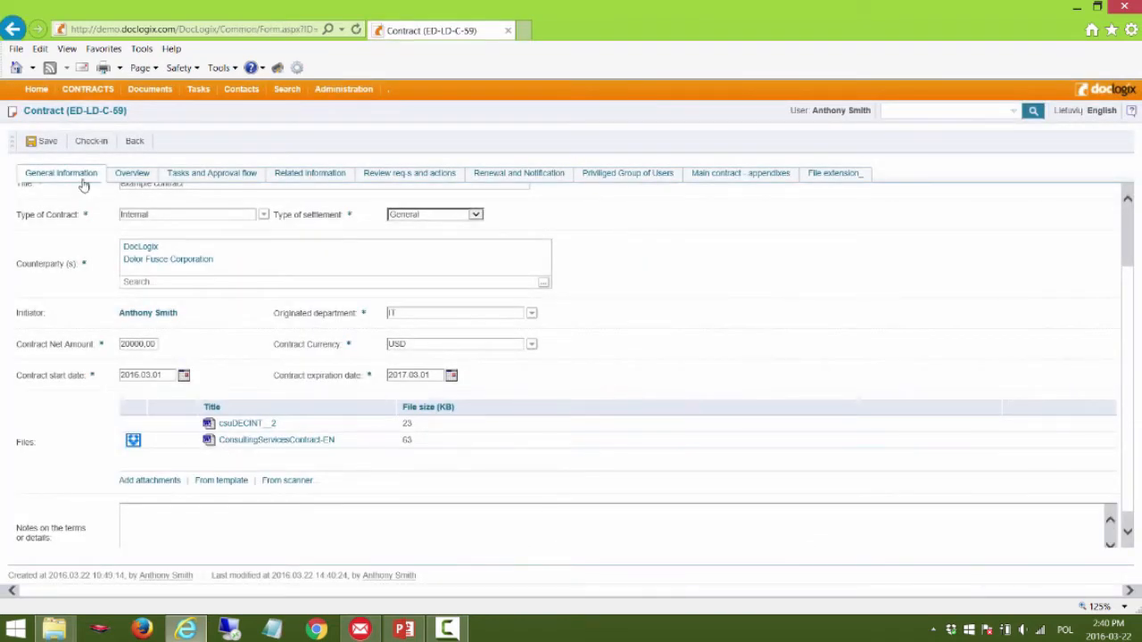
pyautogui.click(41, 140)
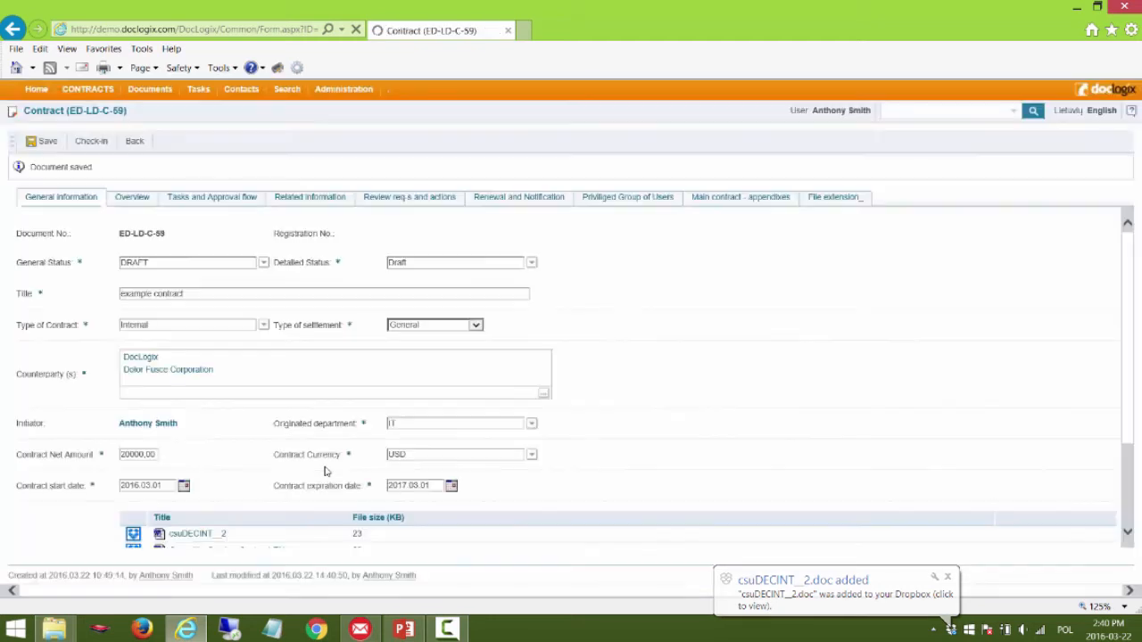
# Open the ConsultingServicesContract-EN attachment in Word, entering the server account password at the prompt.
pyautogui.scroll(-2, 206, 486)
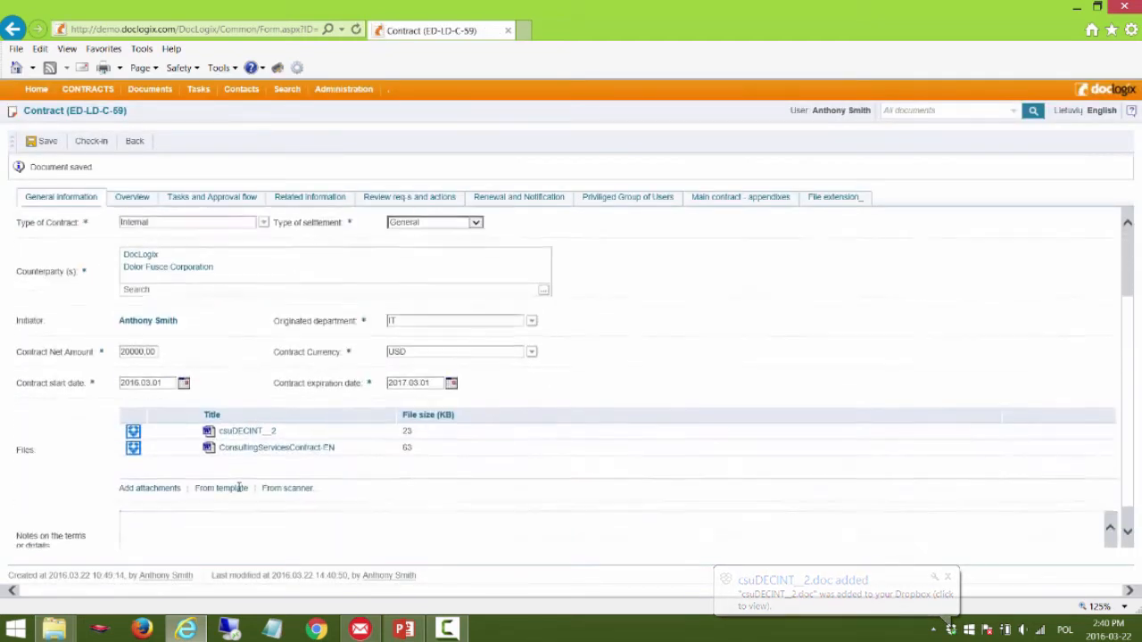
pyautogui.click(277, 447)
pyautogui.click(604, 32)
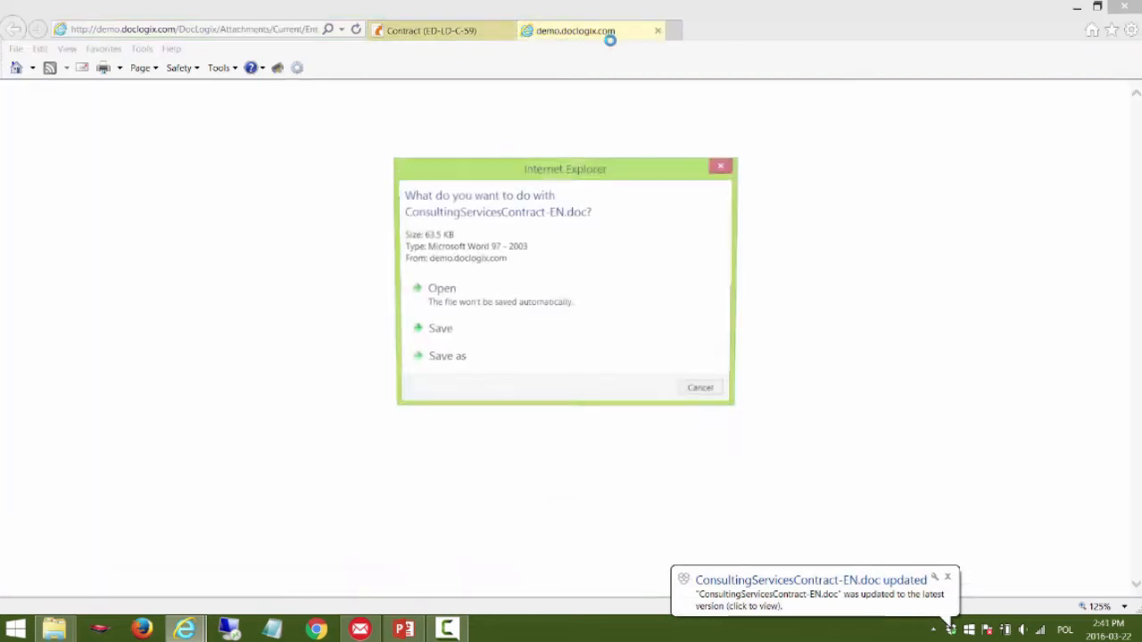
pyautogui.click(536, 304)
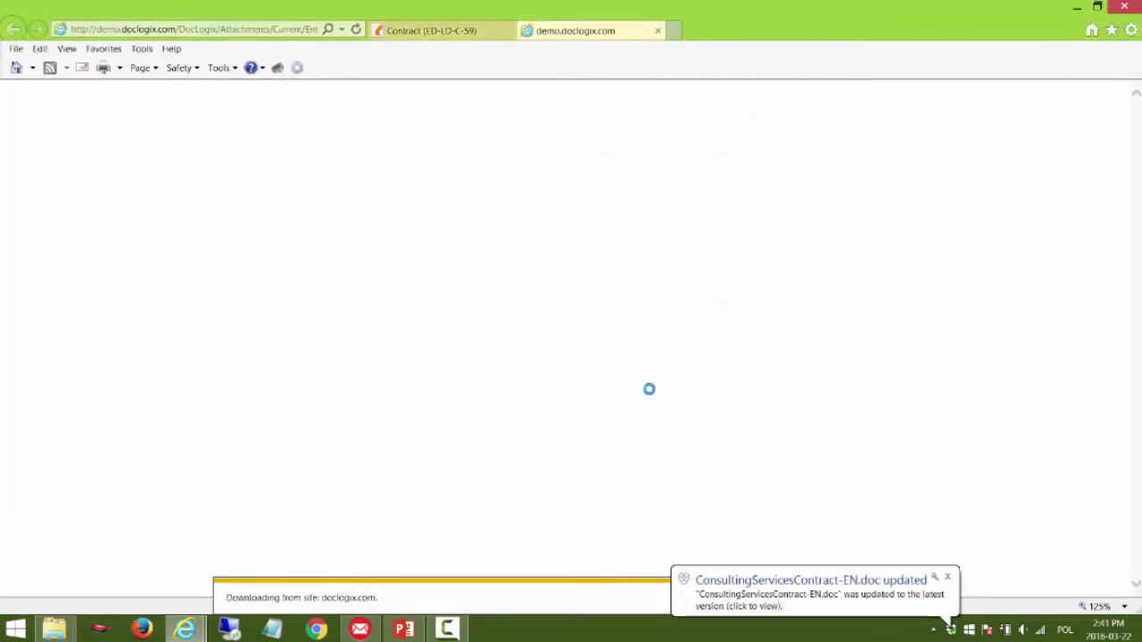
pyautogui.click(1085, 8)
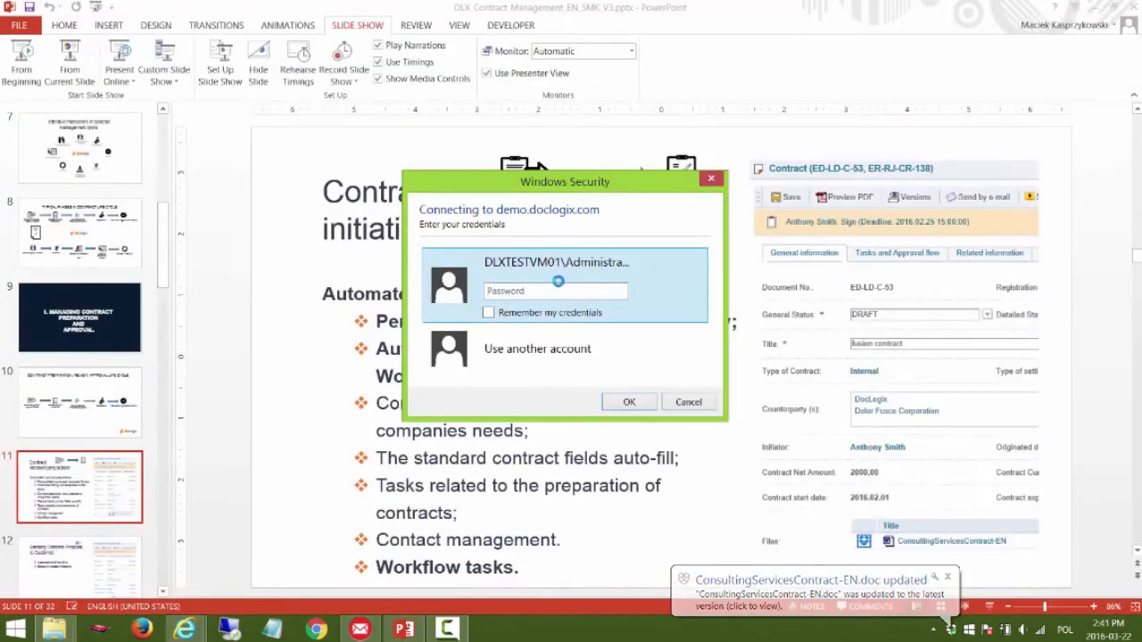
pyautogui.write('*****')
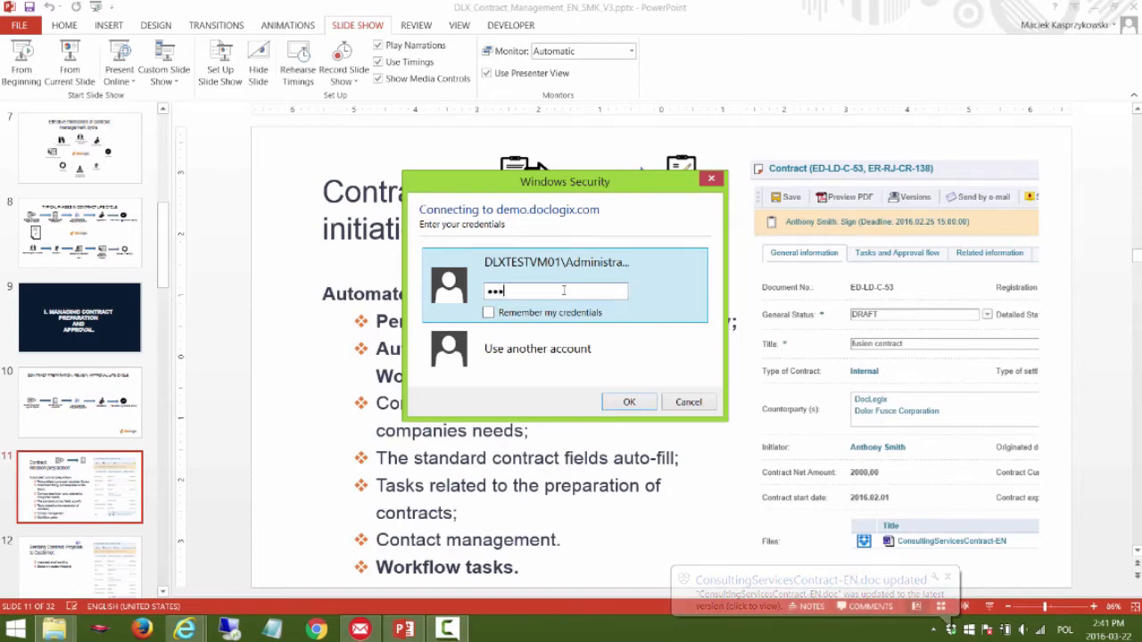
pyautogui.write('***')
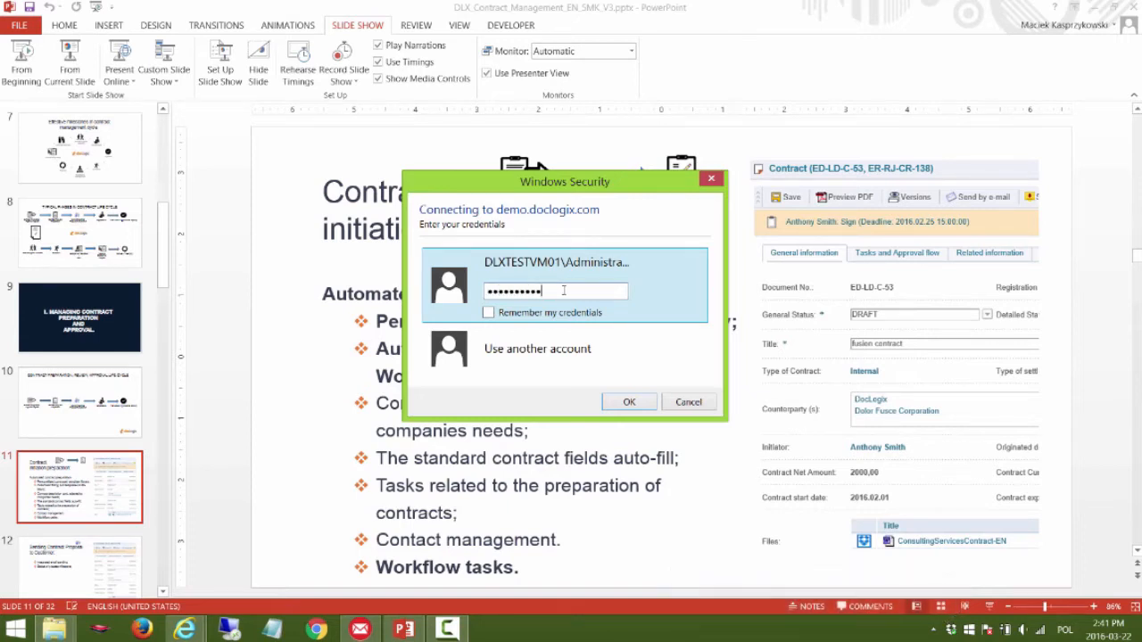
pyautogui.write('****')
pyautogui.press('Return')
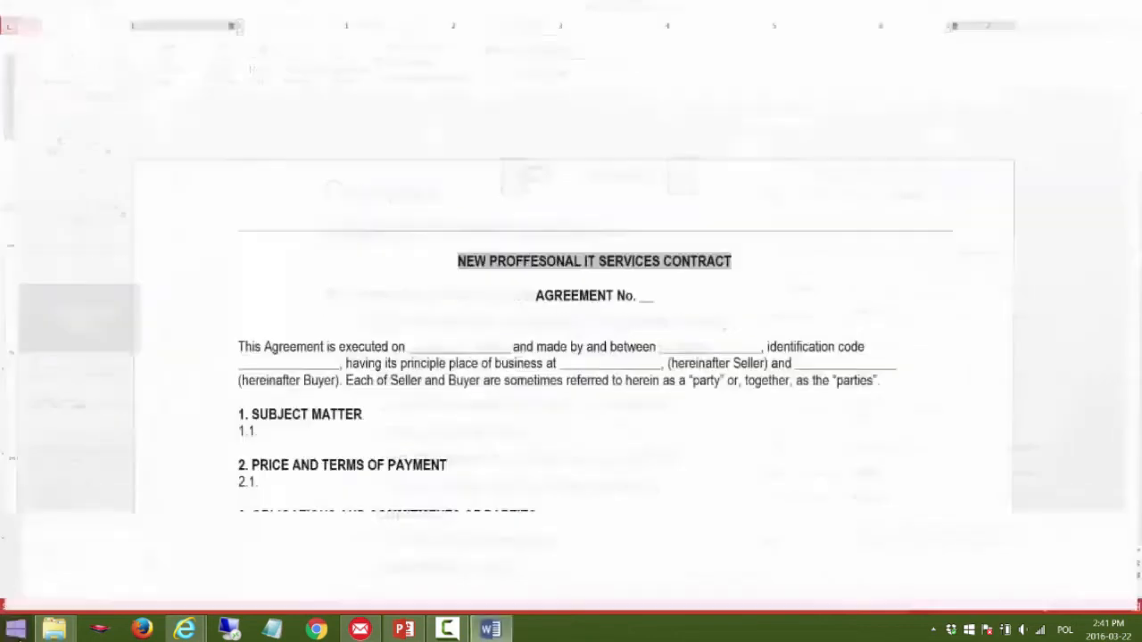
# Update all document fields so the title reads EXAMPLE CONTRACT, then close Word without saving.
pyautogui.press('Escape')
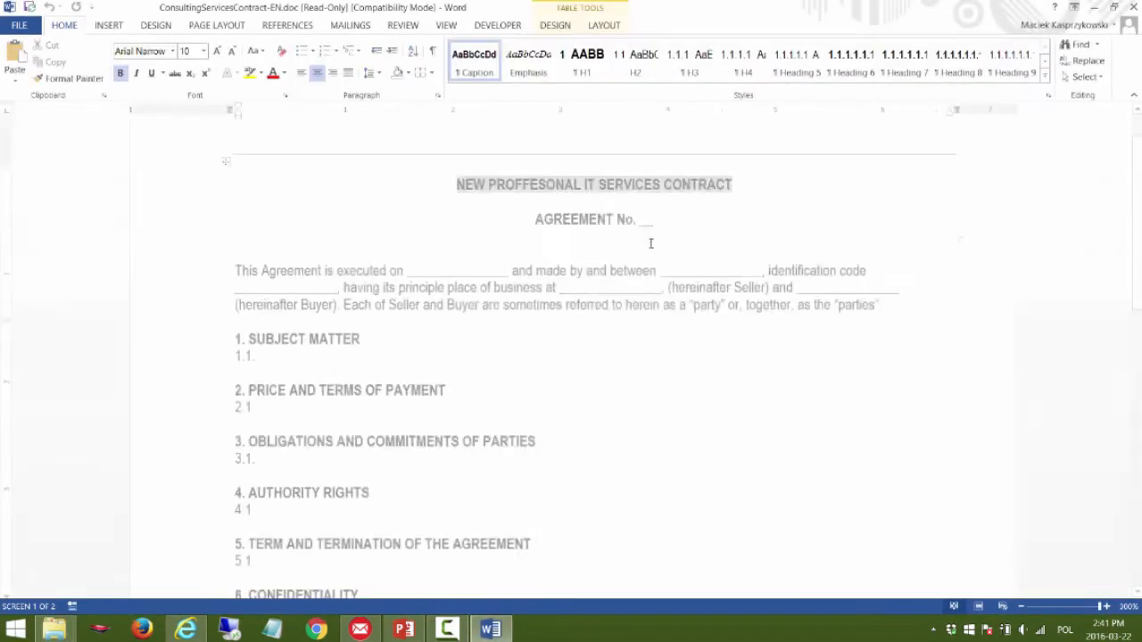
pyautogui.hotkey('ctrl', 'a')
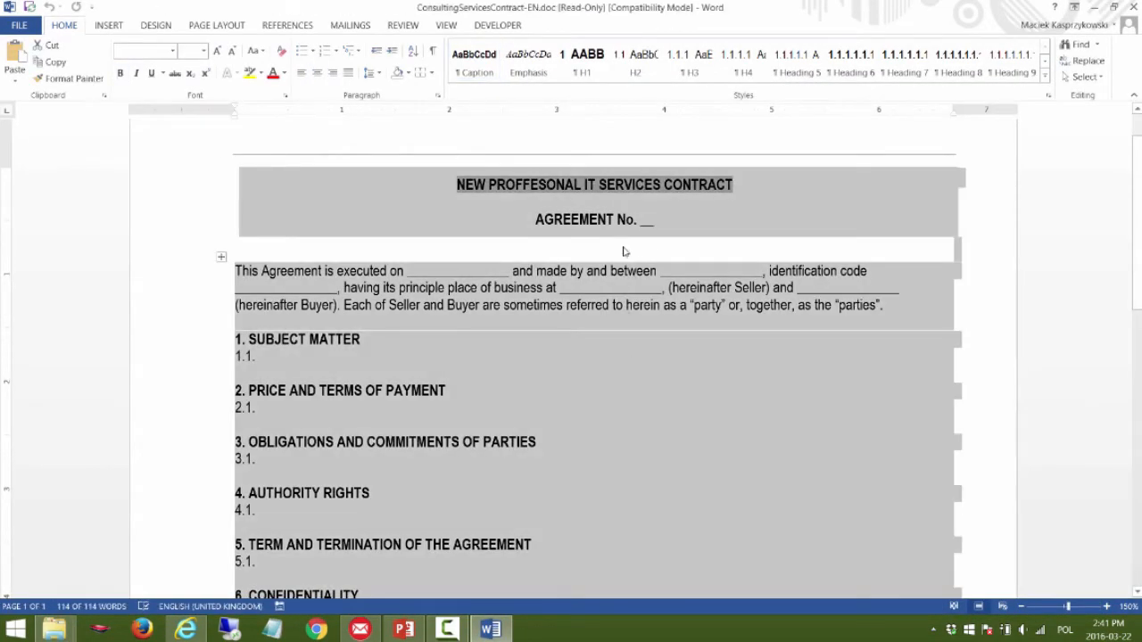
pyautogui.rightClick(630, 198)
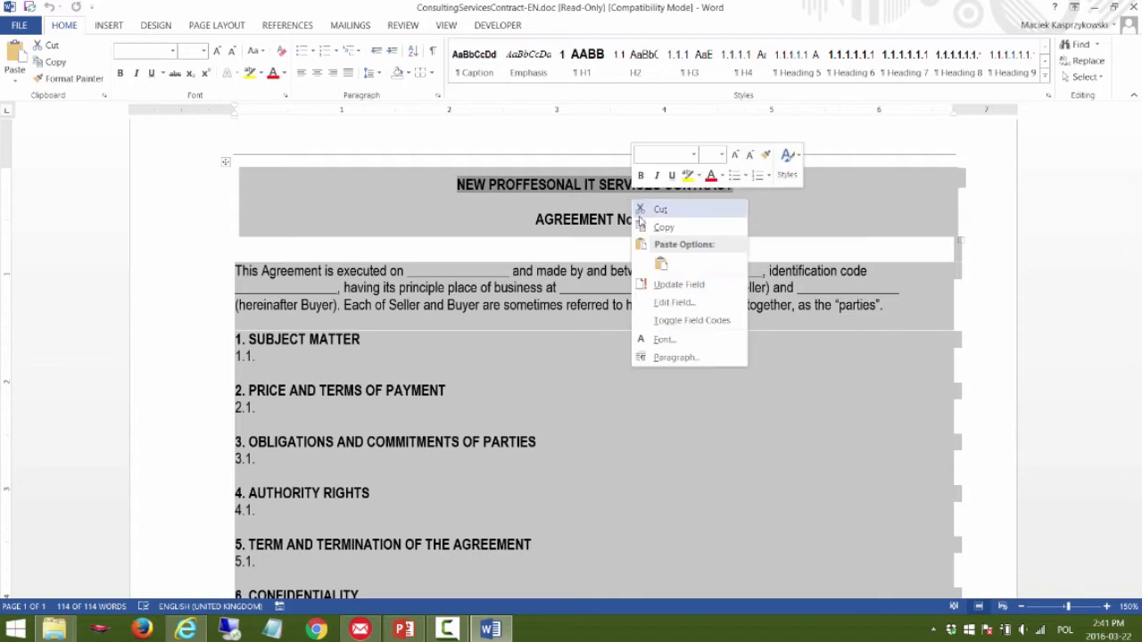
pyautogui.click(678, 285)
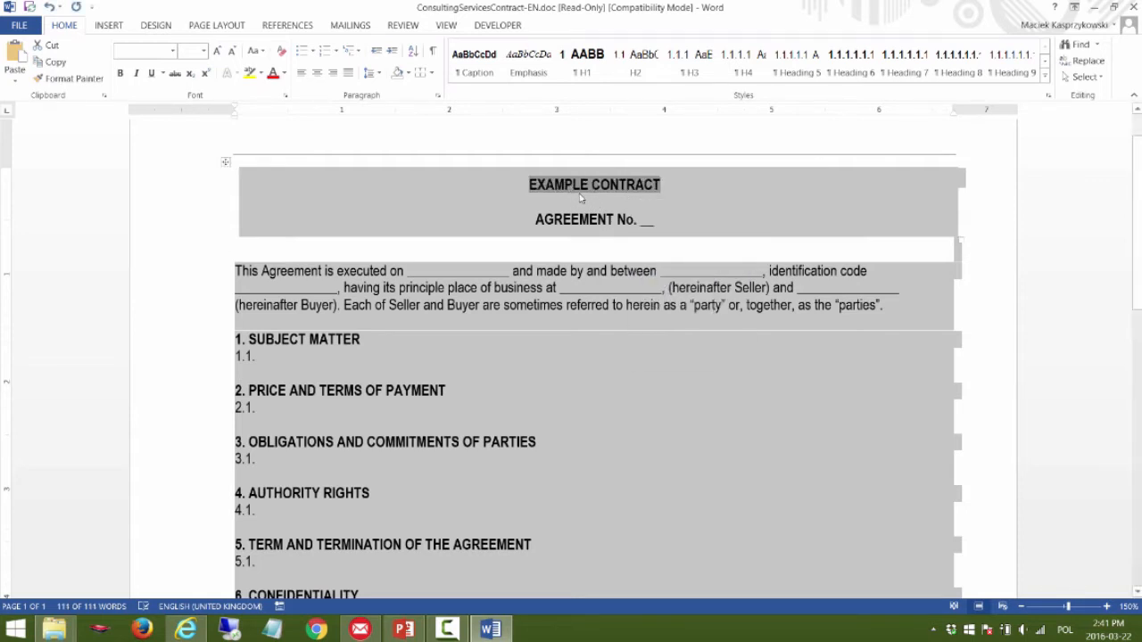
pyautogui.scroll(-12, 581, 300)
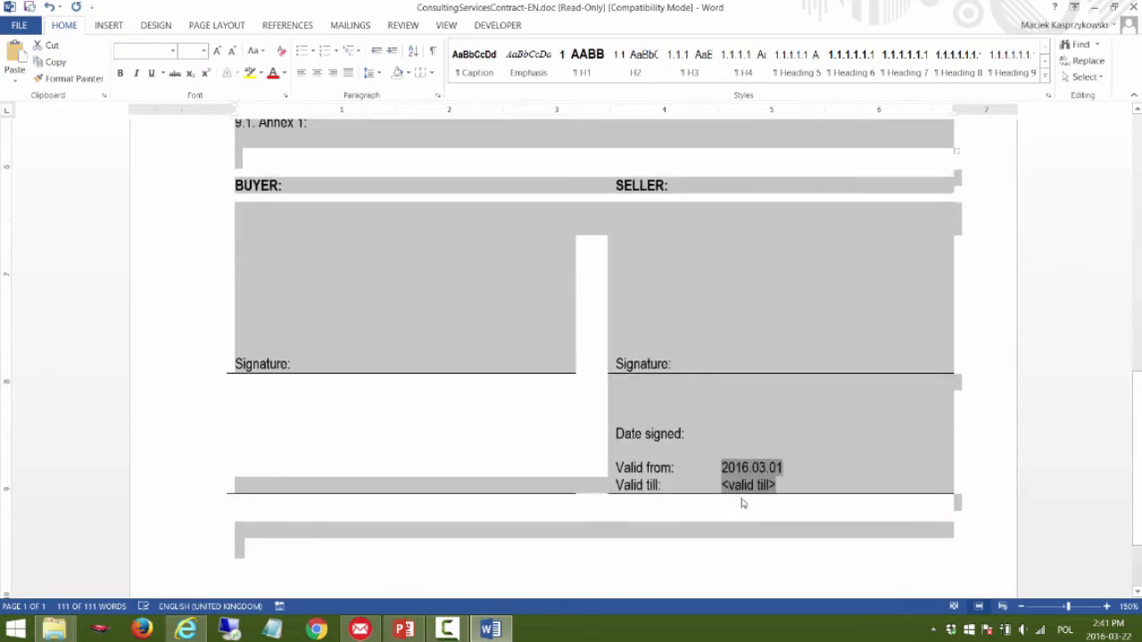
pyautogui.scroll(12, 754, 455)
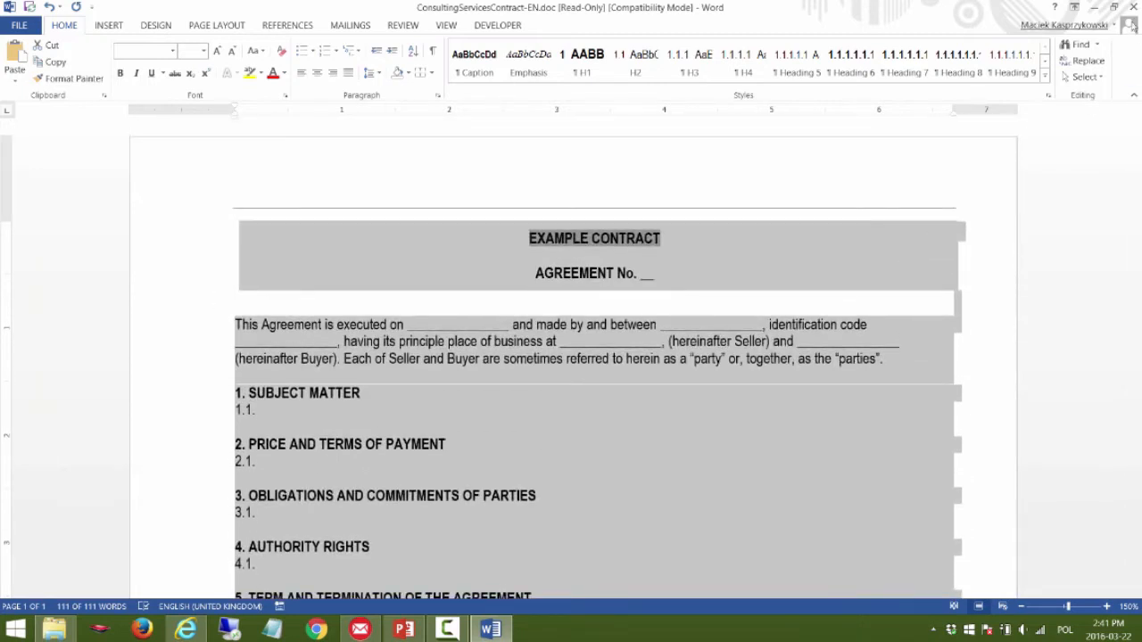
pyautogui.click(1133, 7)
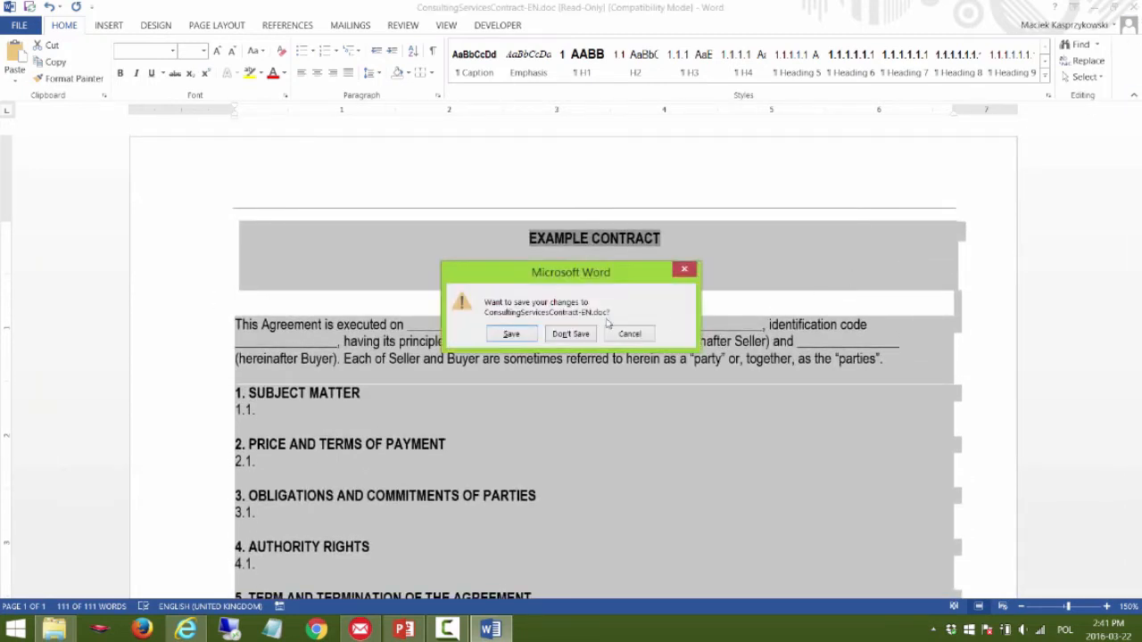
pyautogui.click(580, 333)
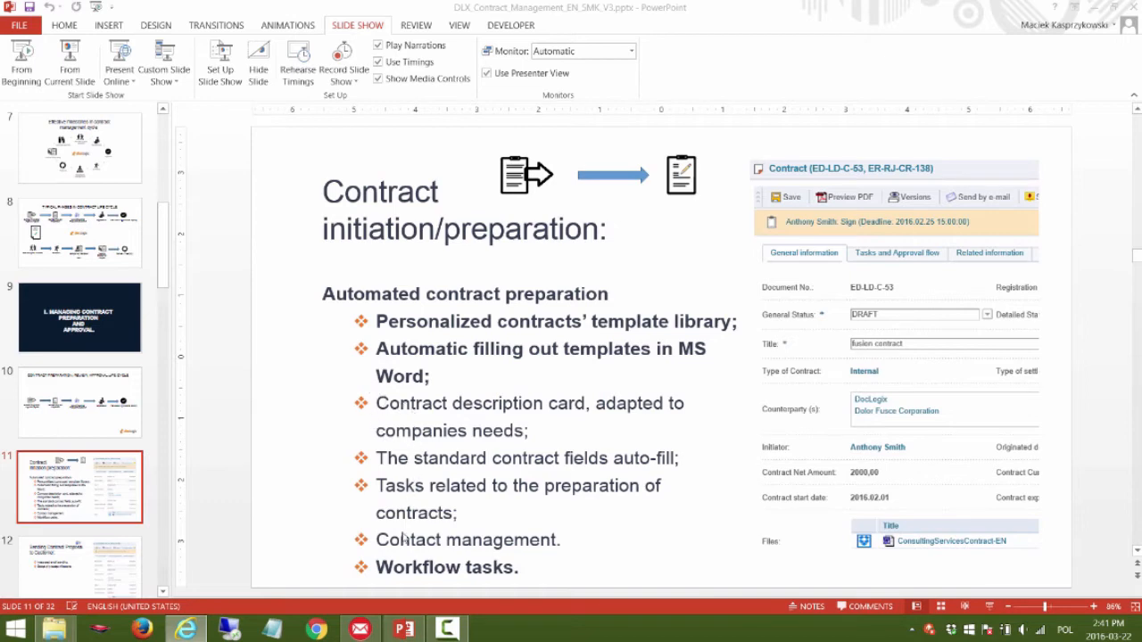
# Return to the ED-LD-C-59 record and review its summary and workflow status tabs.
pyautogui.click(188, 631)
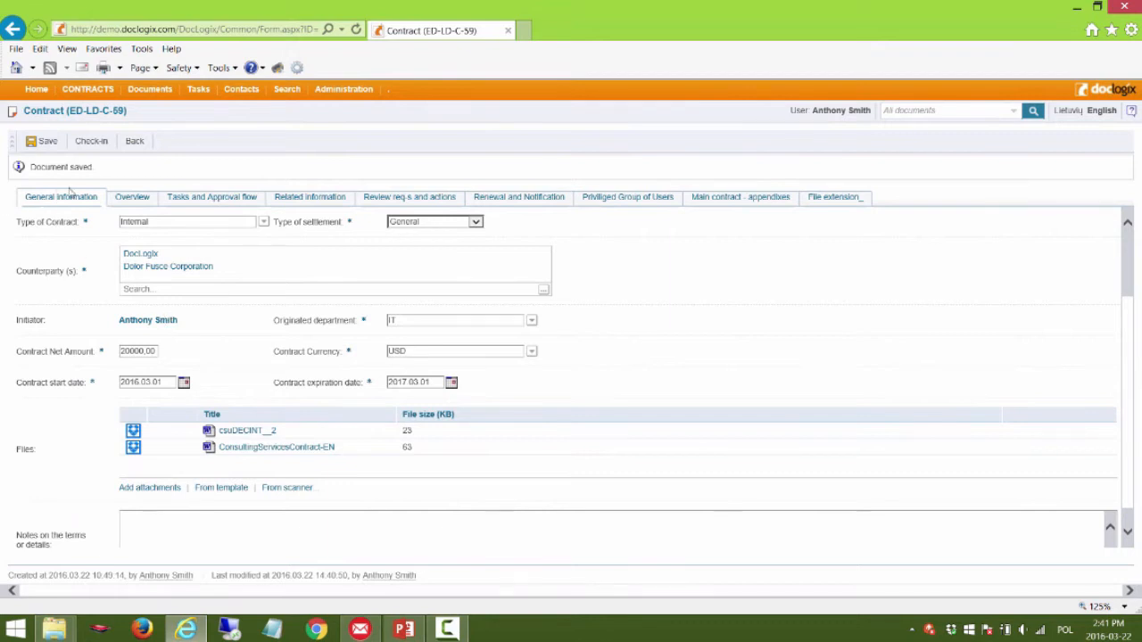
pyautogui.scroll(2, 121, 264)
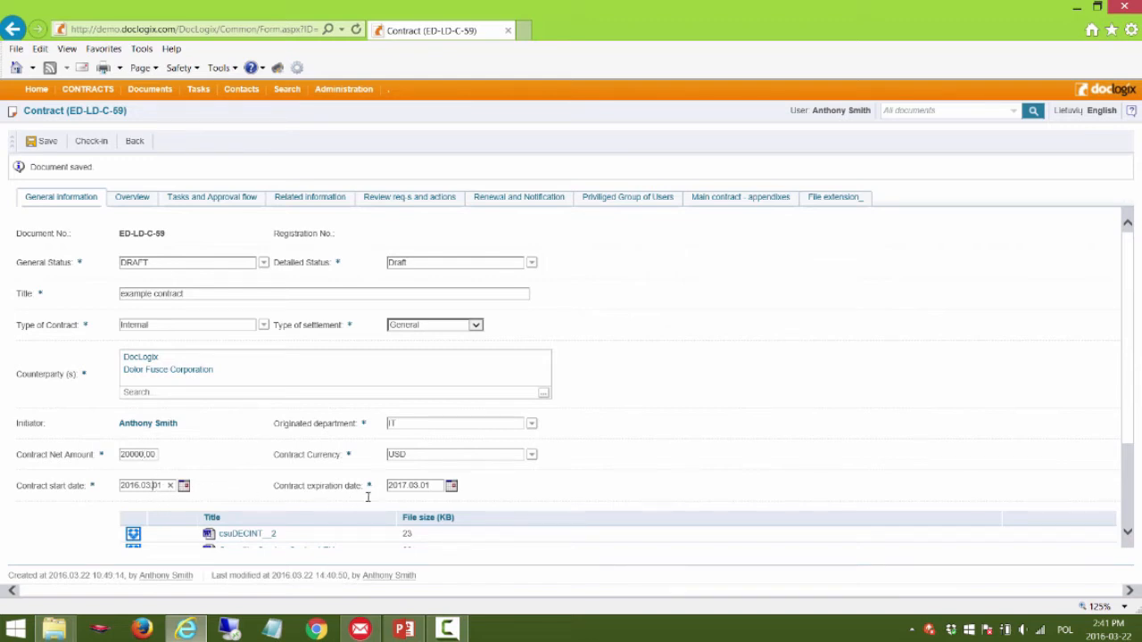
pyautogui.click(419, 485)
pyautogui.click(141, 200)
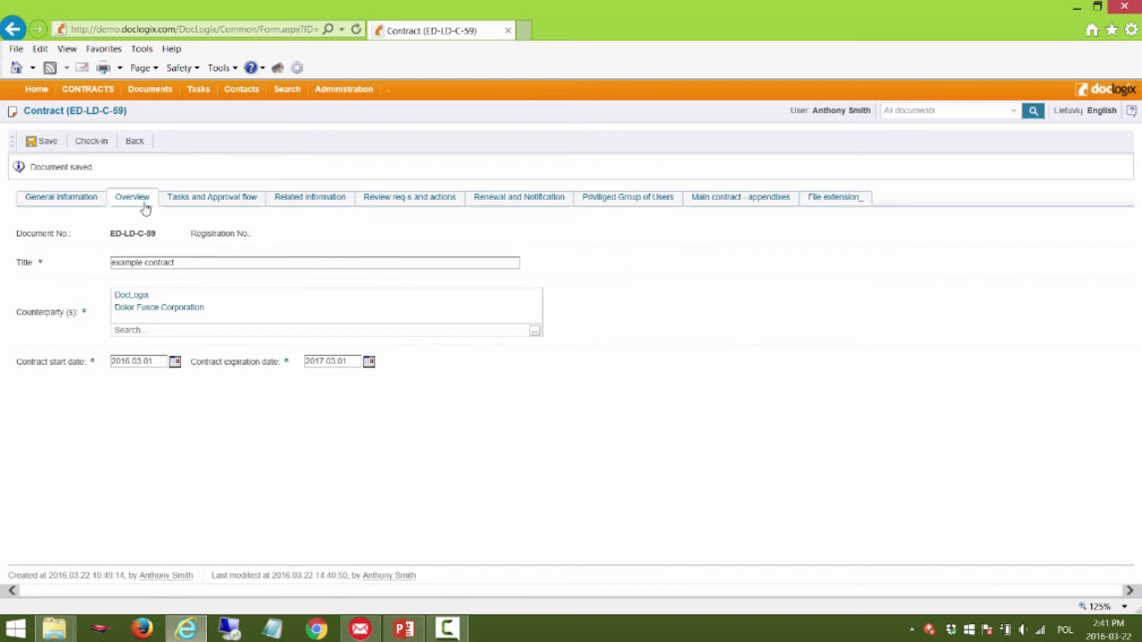
pyautogui.click(215, 200)
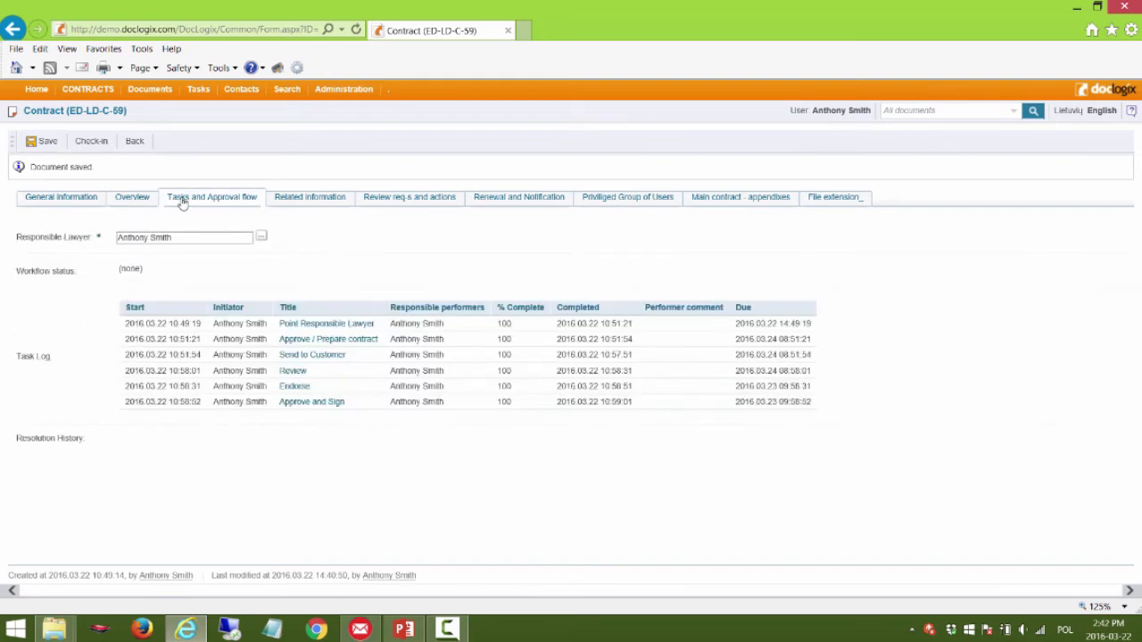
pyautogui.click(139, 202)
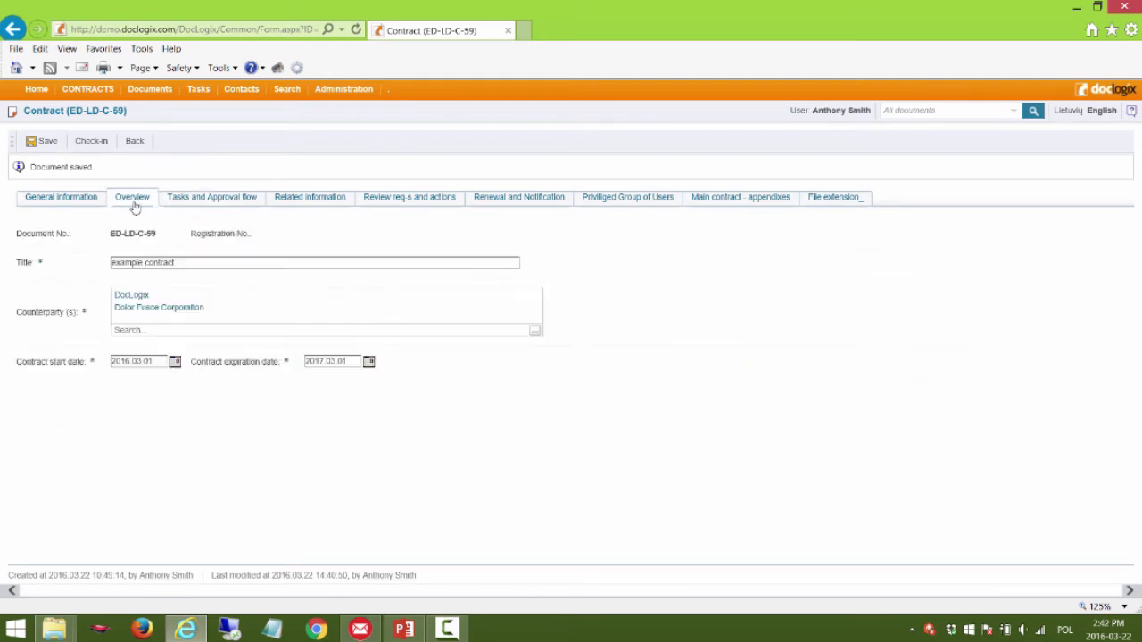
pyautogui.click(207, 201)
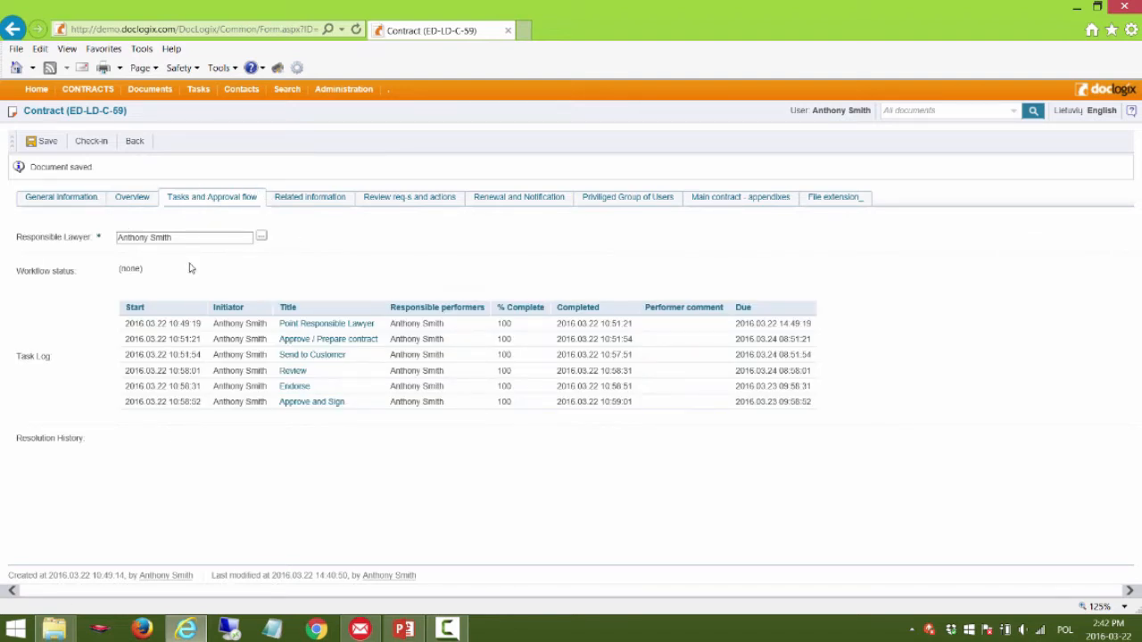
# Check the related documents and review actions tabs, glance at the PowerPoint slide, and return.
pyautogui.click(327, 203)
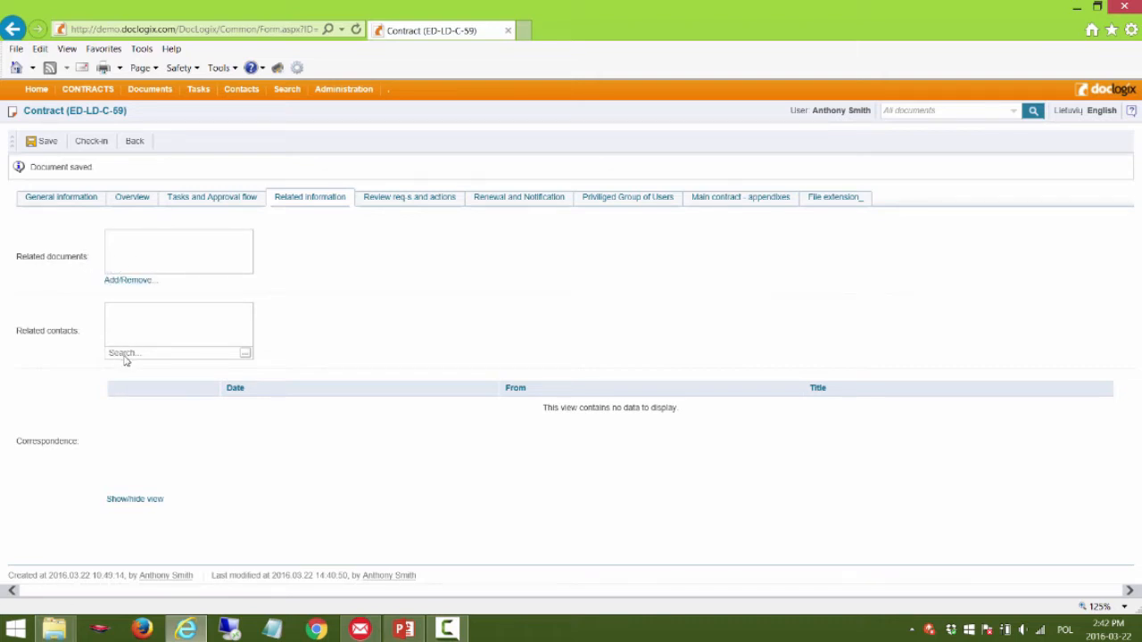
pyautogui.click(405, 198)
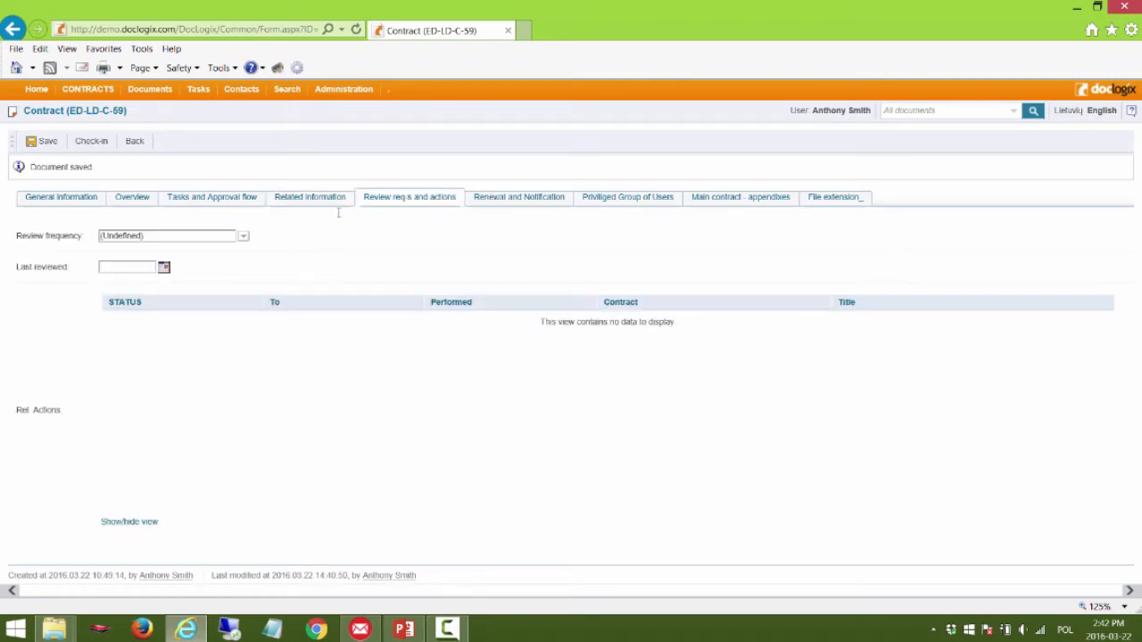
pyautogui.click(403, 629)
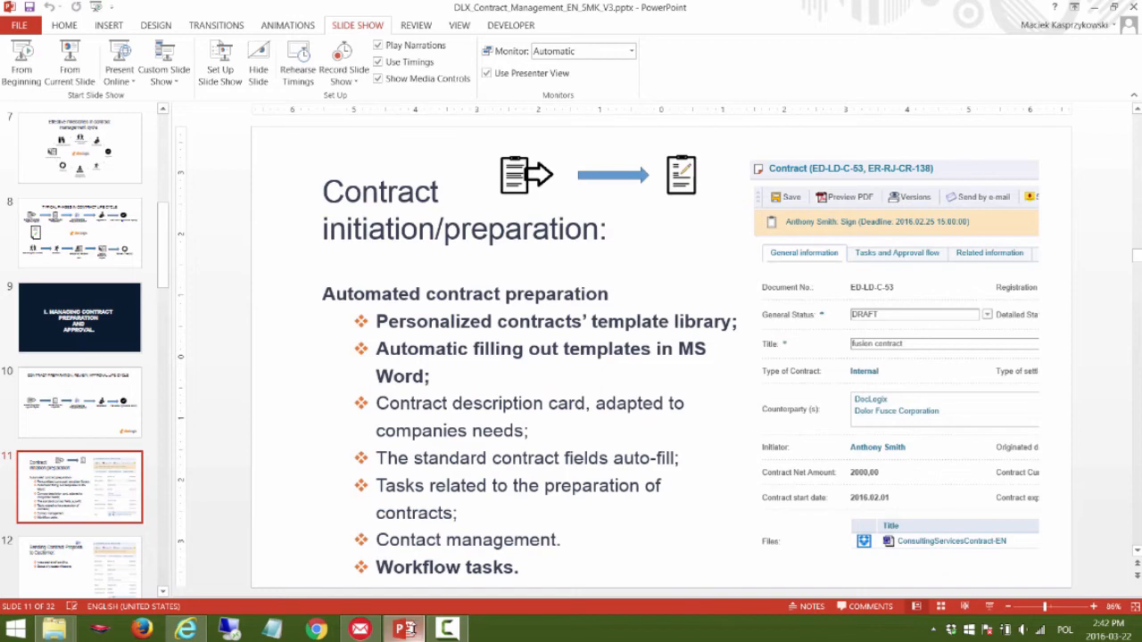
pyautogui.click(186, 629)
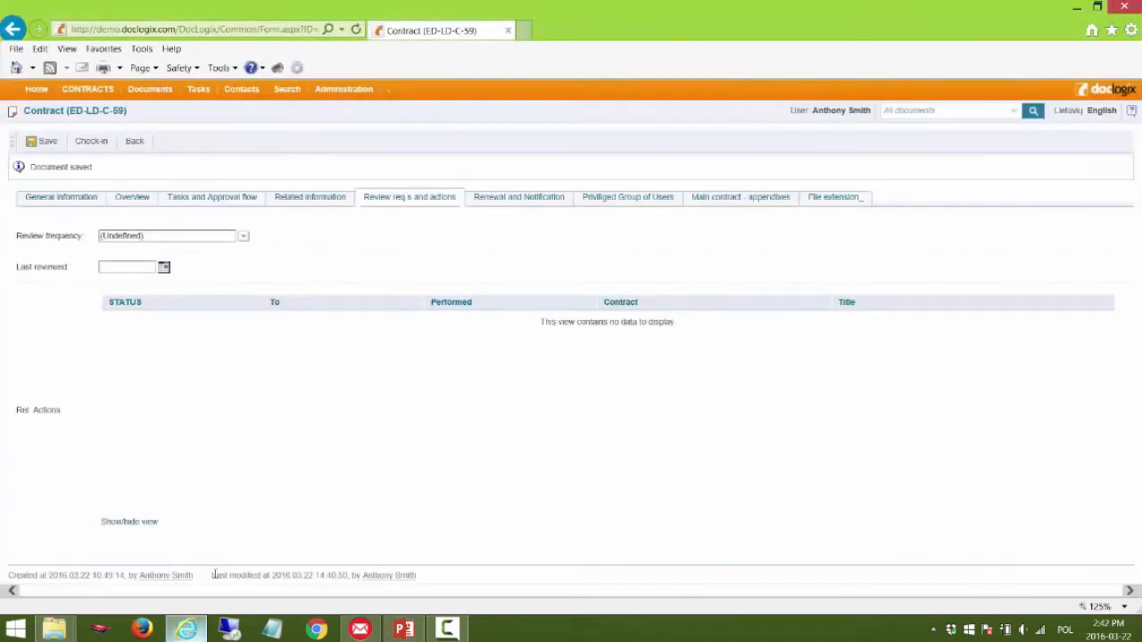
# Go to the Documents list and start a new contract record.
pyautogui.click(151, 92)
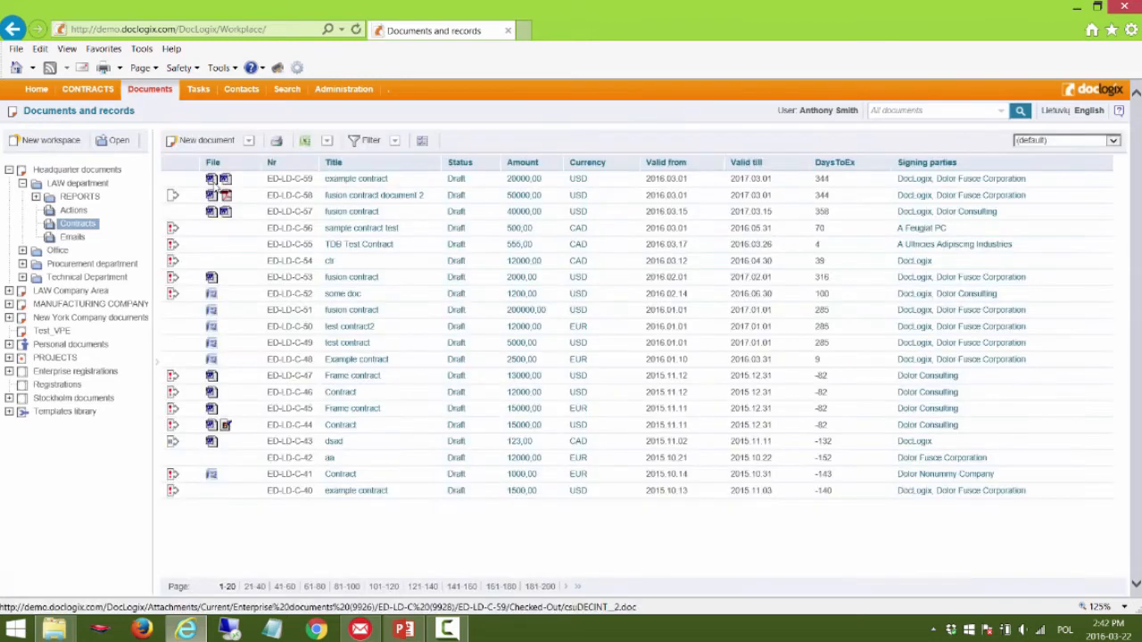
pyautogui.click(198, 146)
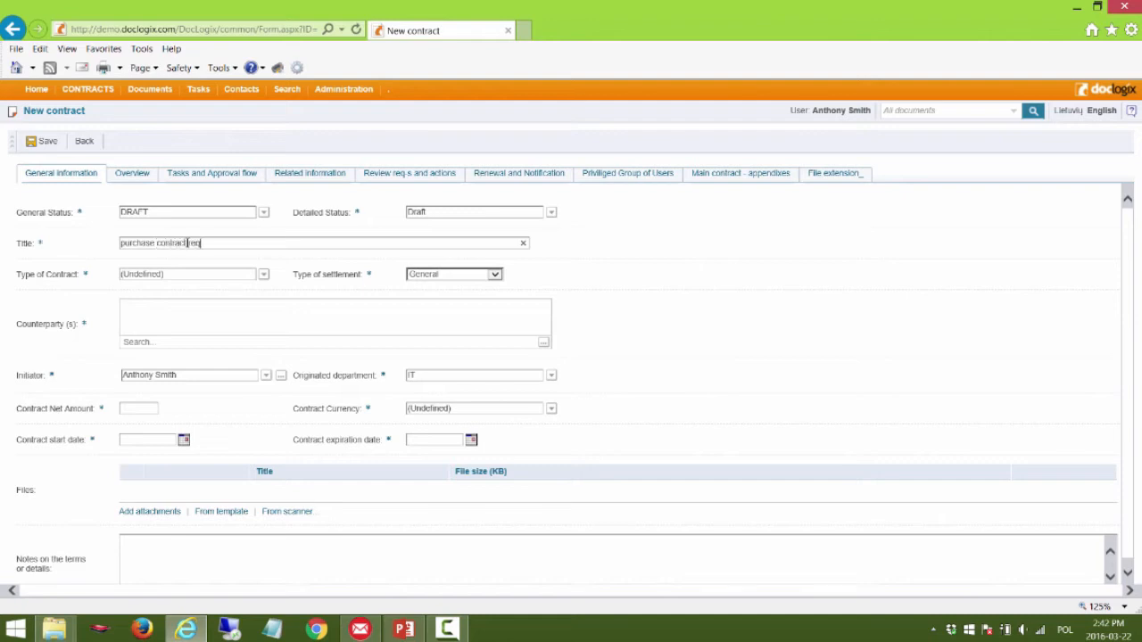
# Set contract type to Internal with counterparties DocLogix and Dolor Fusce Corporation.
pyautogui.click(260, 277)
pyautogui.click(205, 304)
pyautogui.click(208, 343)
pyautogui.write('DocLogix')
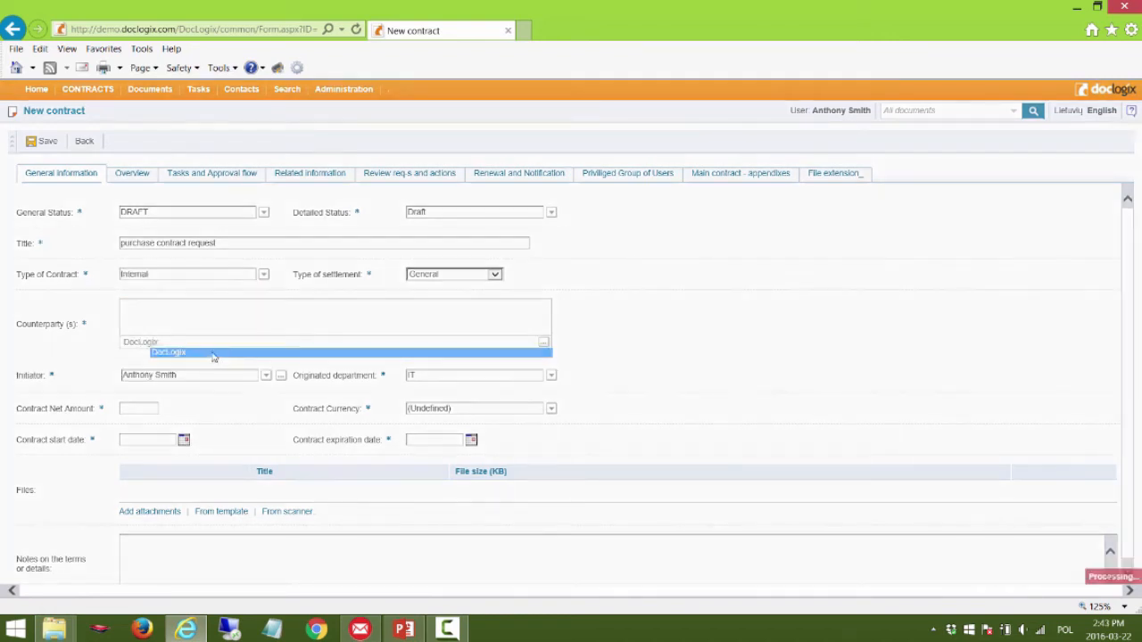
pyautogui.click(214, 353)
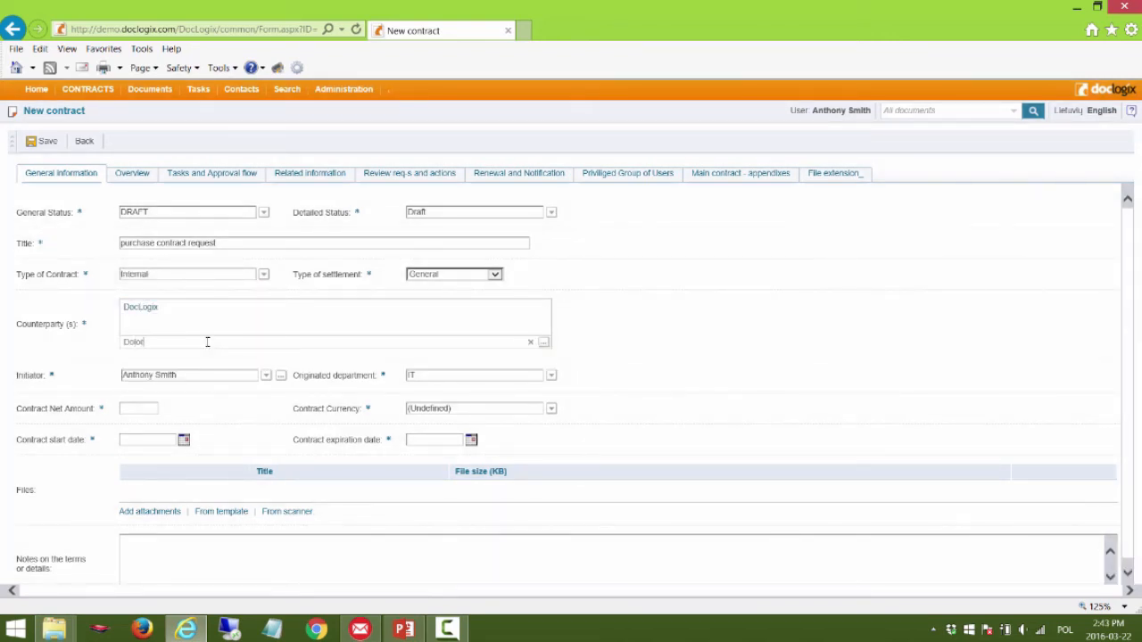
pyautogui.click(262, 371)
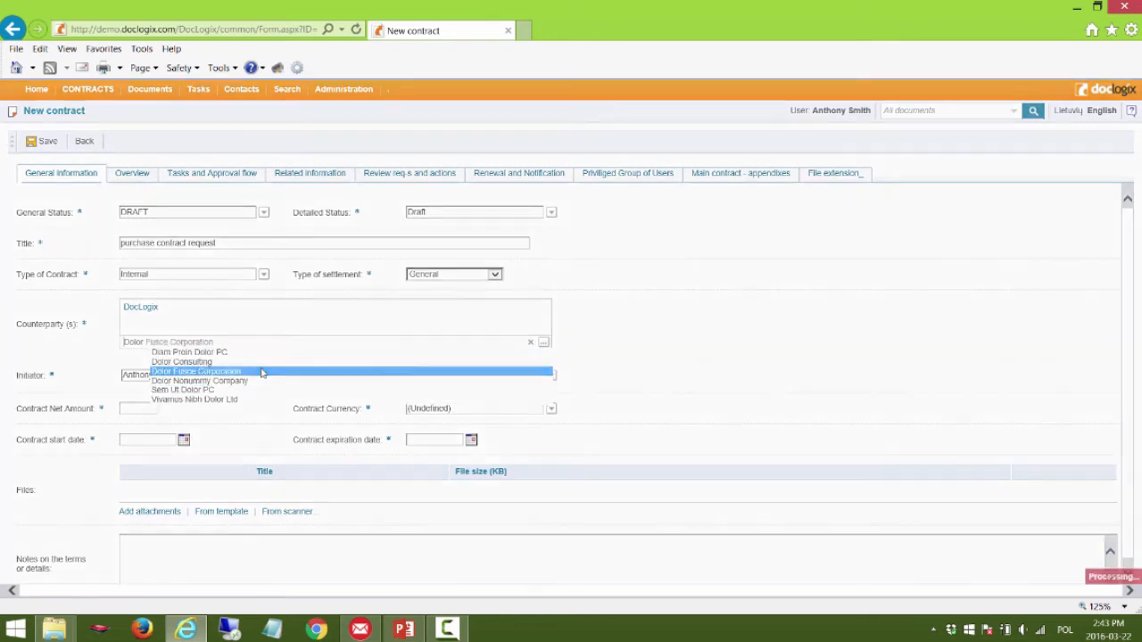
# Enter net amount 25000 USD, start date 2016.03.01, and copy that date into expiration.
pyautogui.click(154, 407)
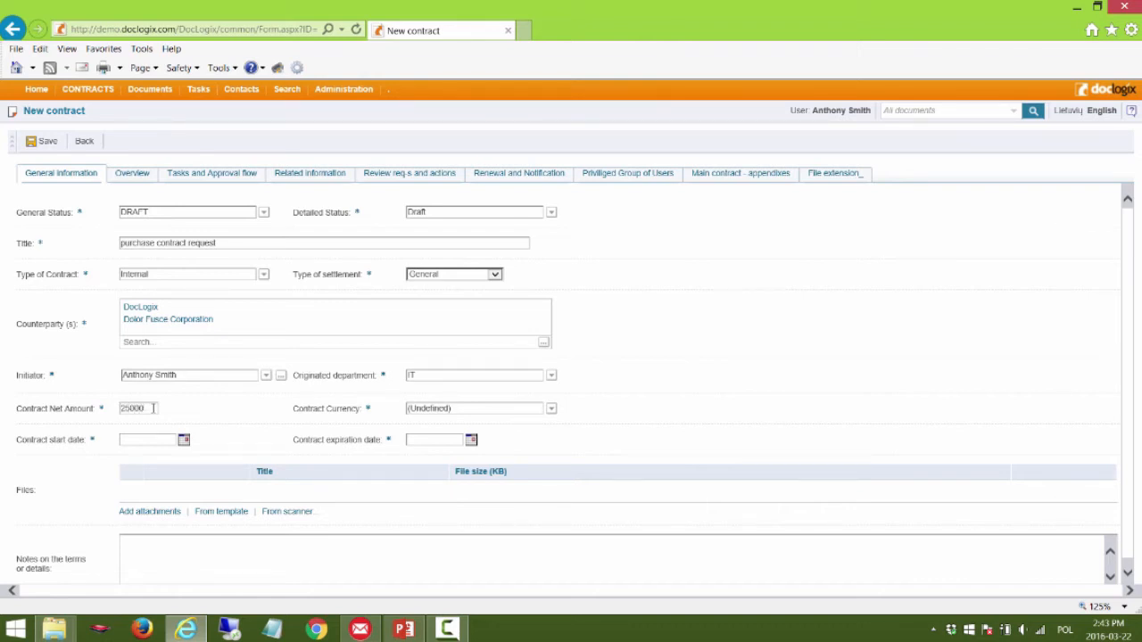
pyautogui.click(551, 408)
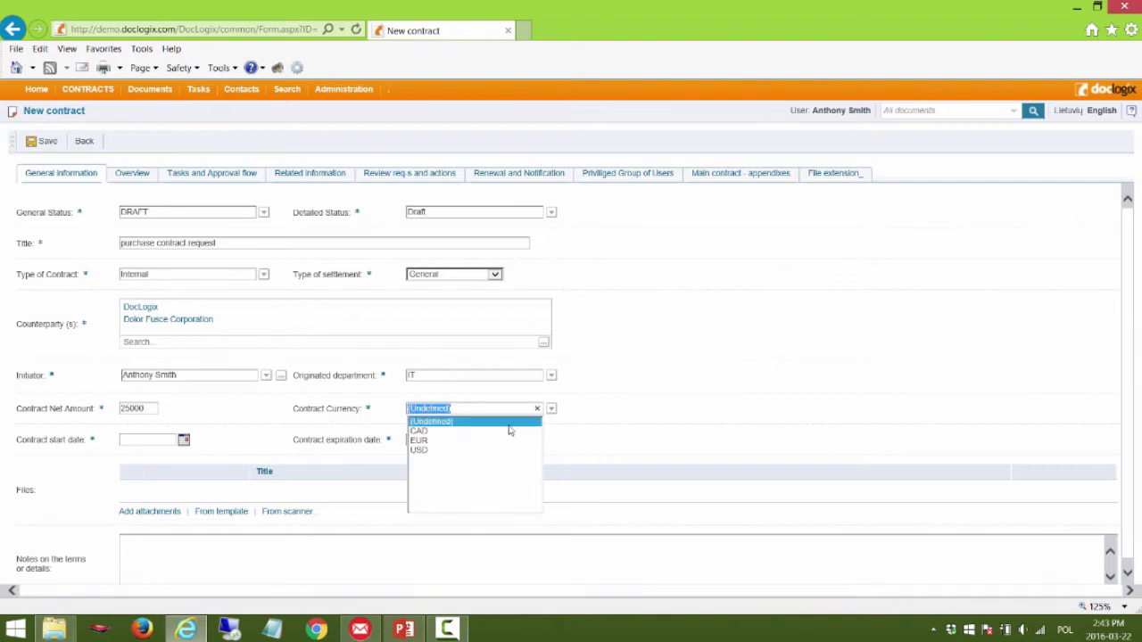
pyautogui.click(452, 450)
pyautogui.click(183, 440)
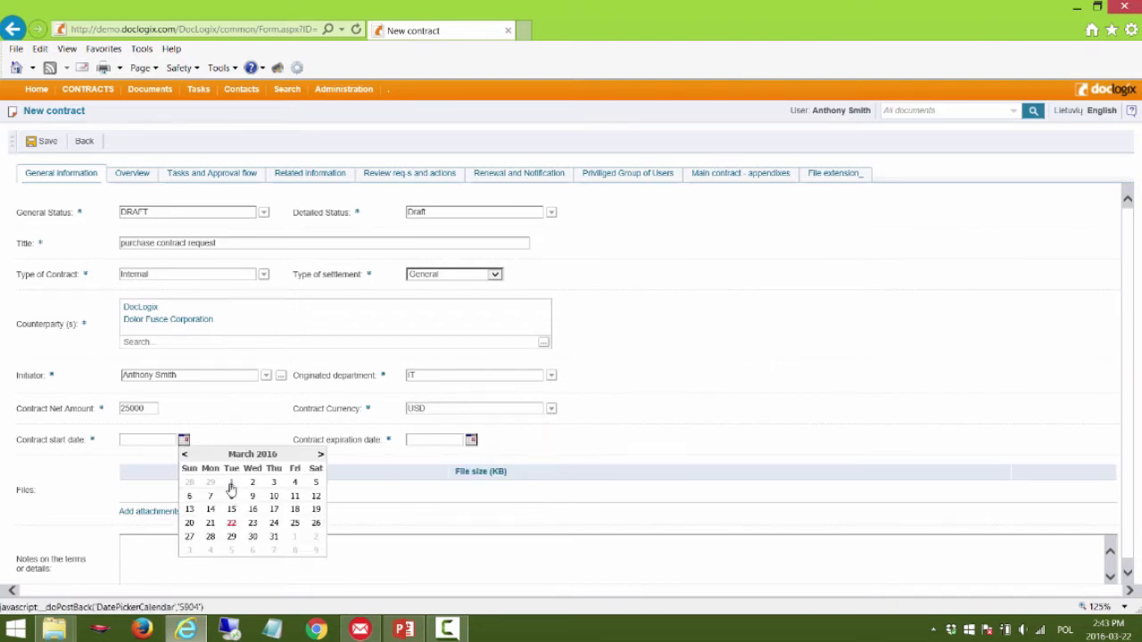
pyautogui.click(231, 485)
pyautogui.moveTo(171, 446); pyautogui.dragTo(117, 462)
pyautogui.hotkey('ctrl', 'c')
pyautogui.click(428, 443)
pyautogui.hotkey('ctrl', 'v')
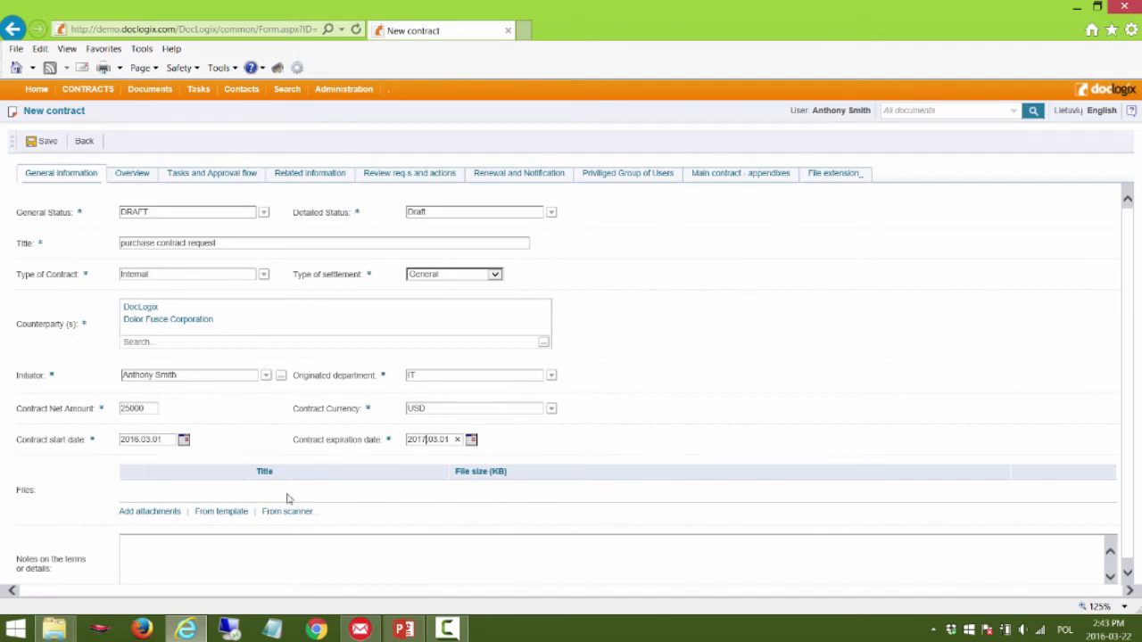
# Attach csu.doc and save the new contract, creating ED-LD-C-60.
pyautogui.click(147, 513)
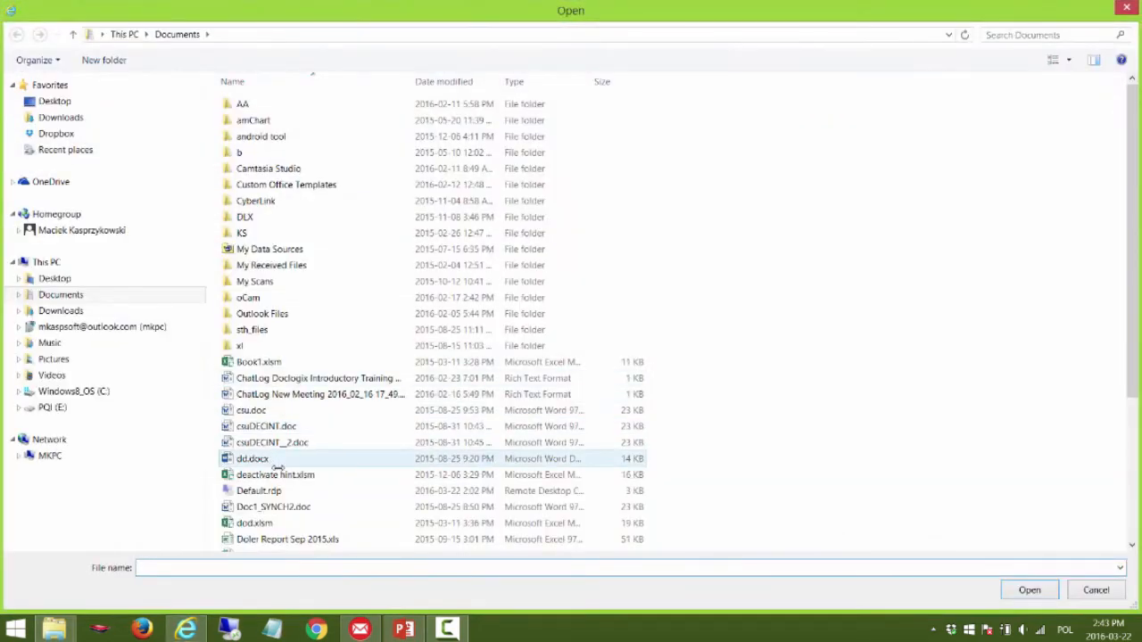
pyautogui.click(343, 412)
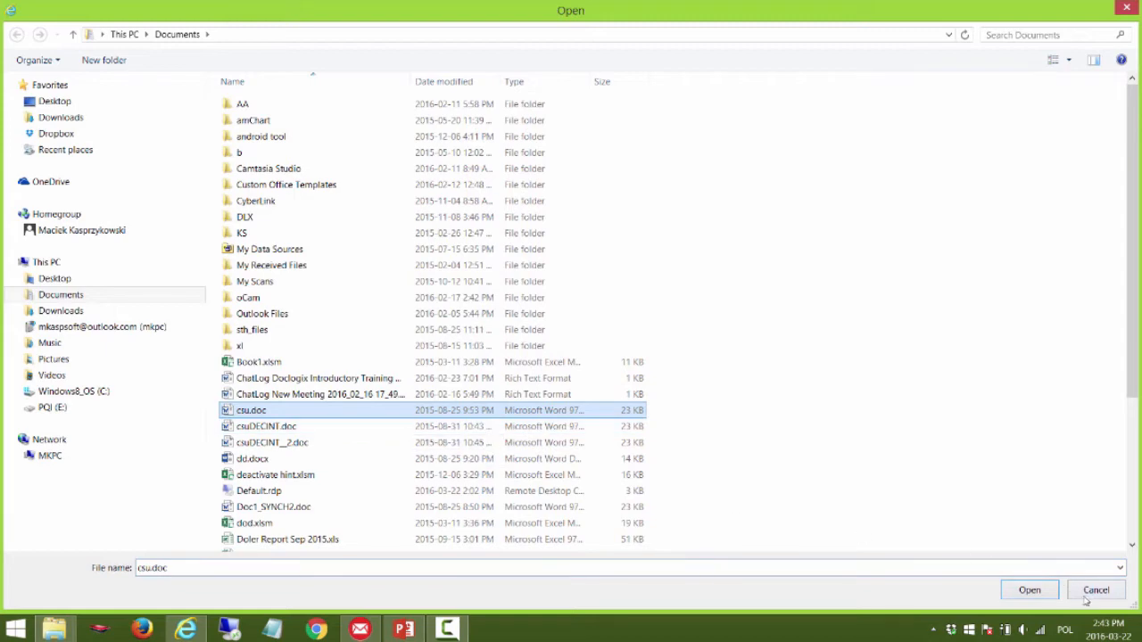
pyautogui.click(1039, 592)
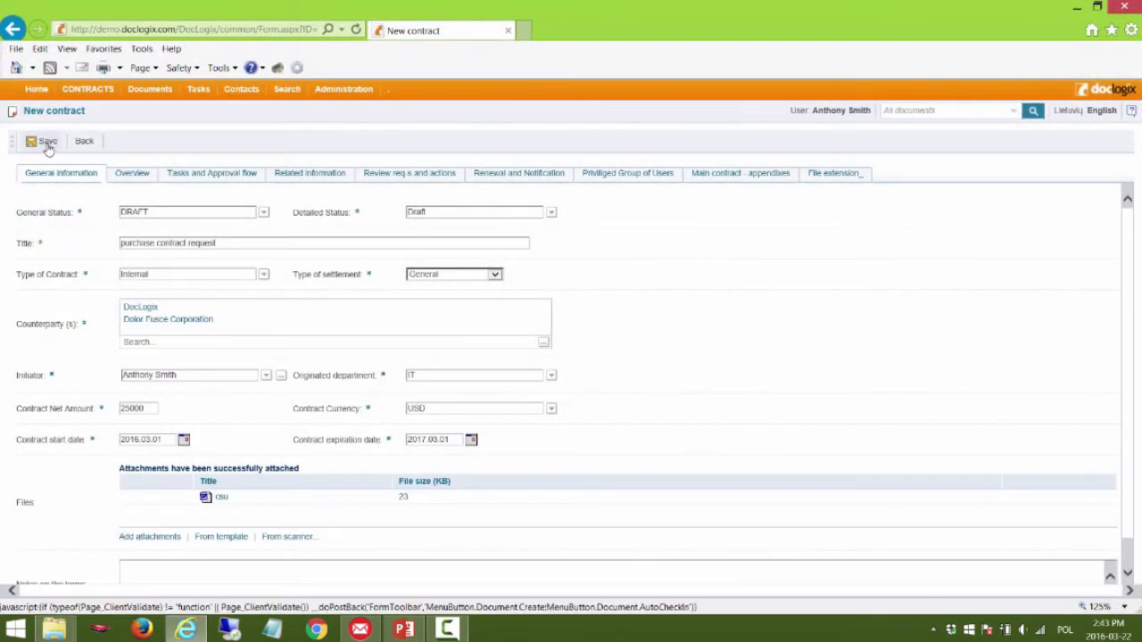
pyautogui.click(44, 142)
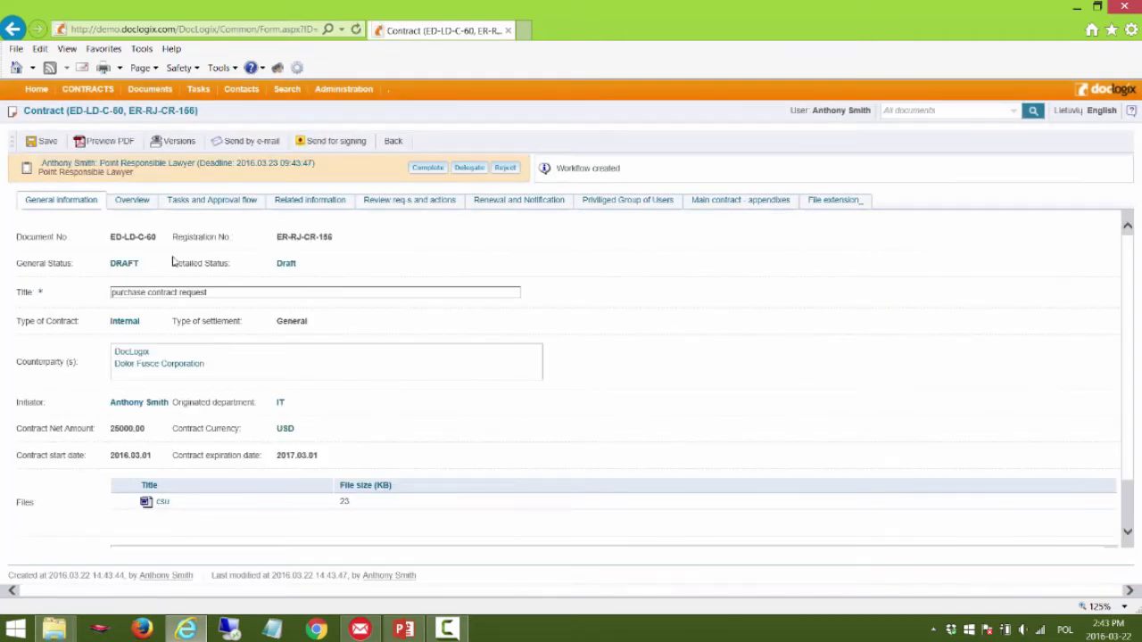
# Show the contract's workflow instance as a diagram and scroll through its approval steps.
pyautogui.click(12, 142)
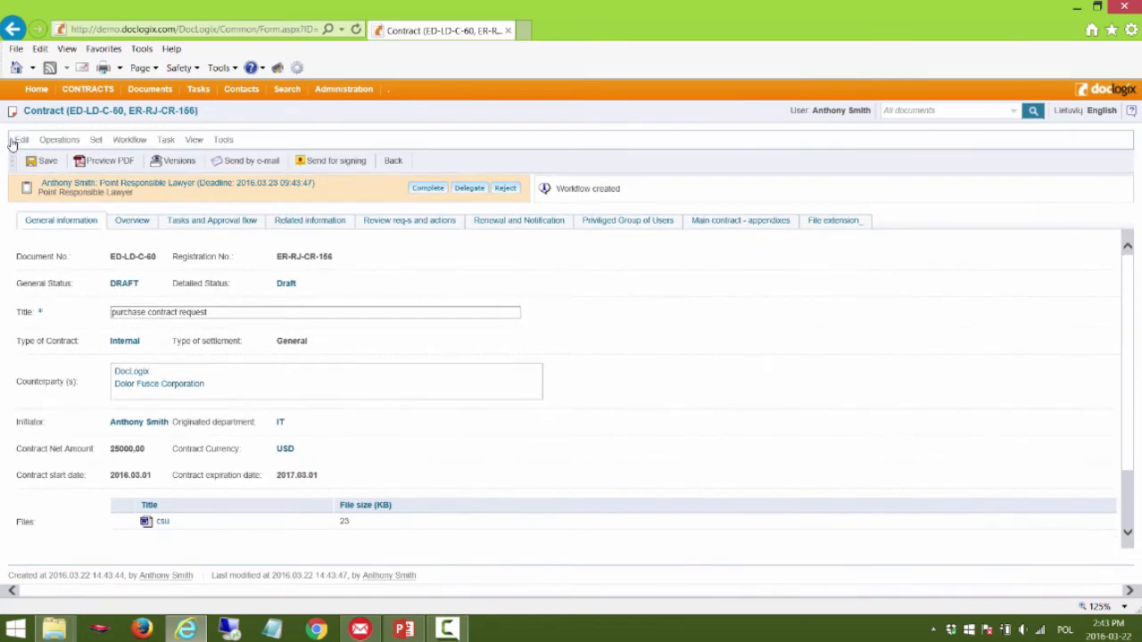
pyautogui.click(121, 141)
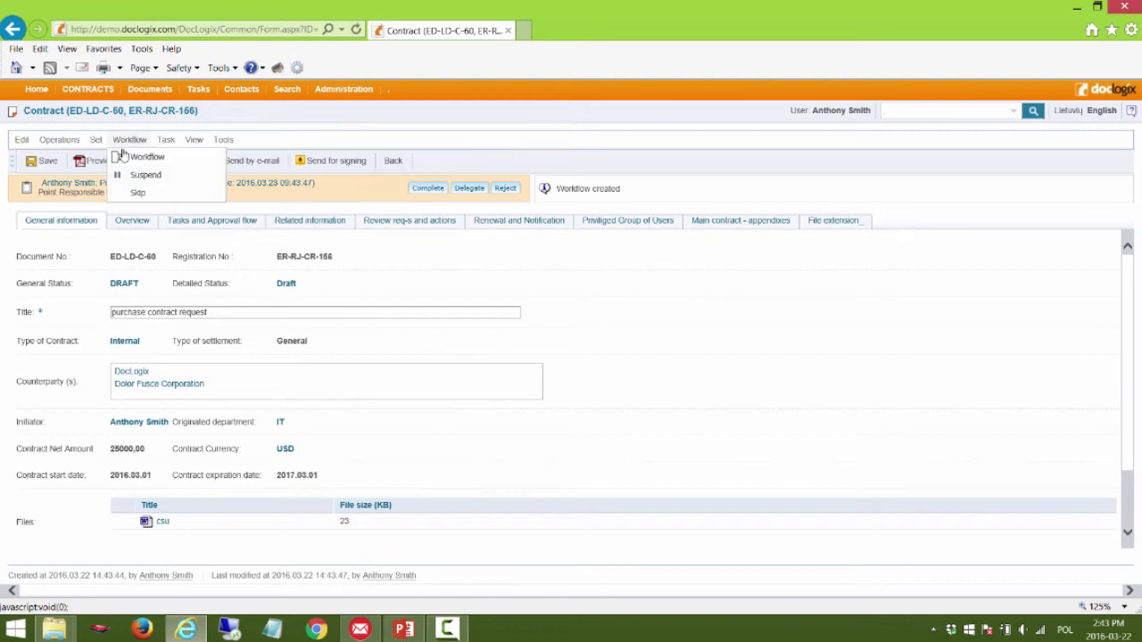
pyautogui.click(134, 156)
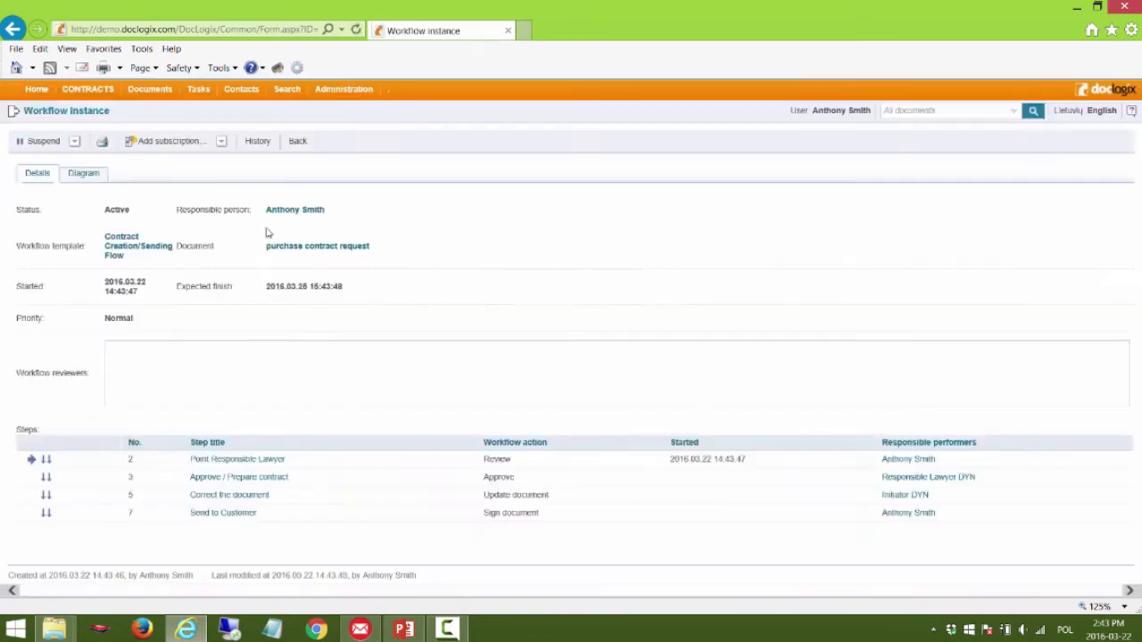
pyautogui.click(85, 174)
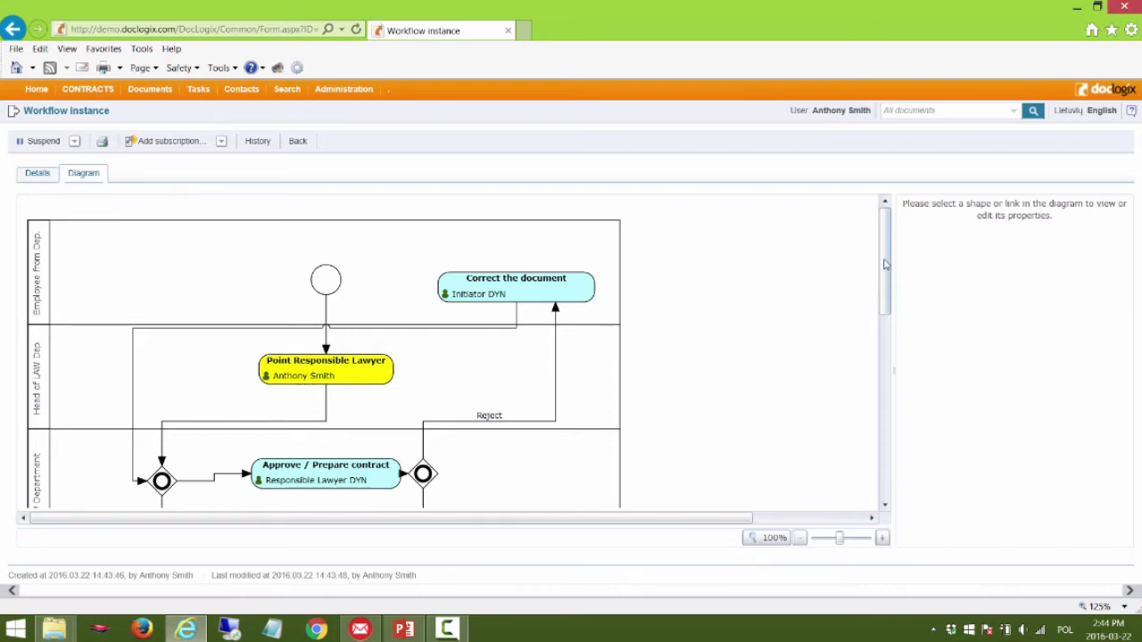
pyautogui.moveTo(886, 265); pyautogui.dragTo(878, 303)
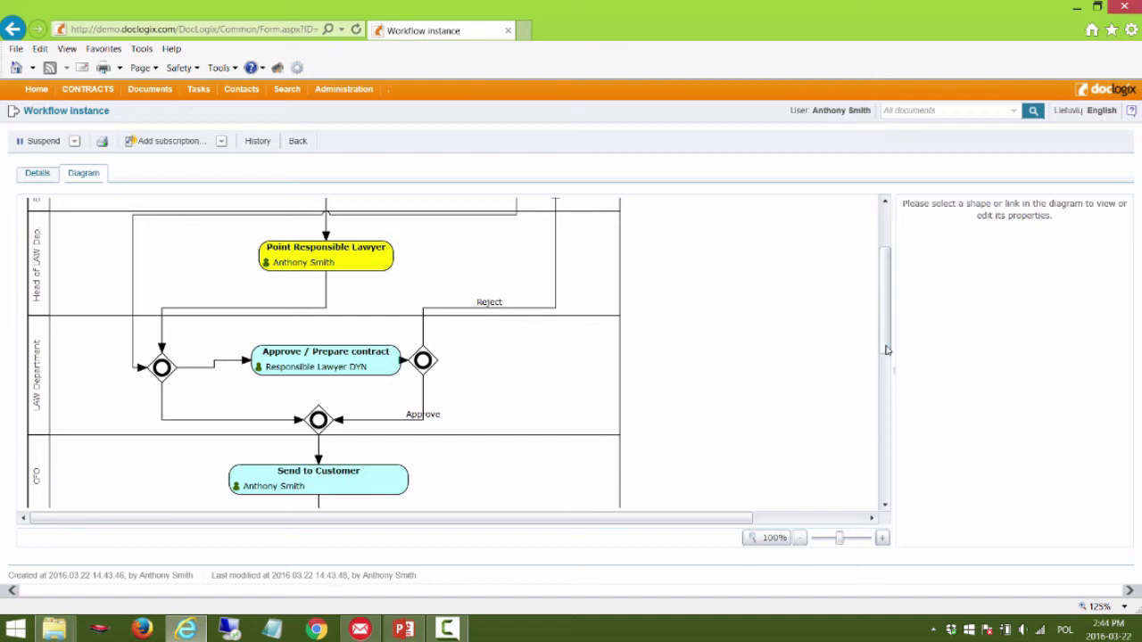
pyautogui.moveTo(885, 348)
pyautogui.mouseDown()
pyautogui.moveTo(879, 373)
pyautogui.moveTo(885, 337)
pyautogui.mouseUp()
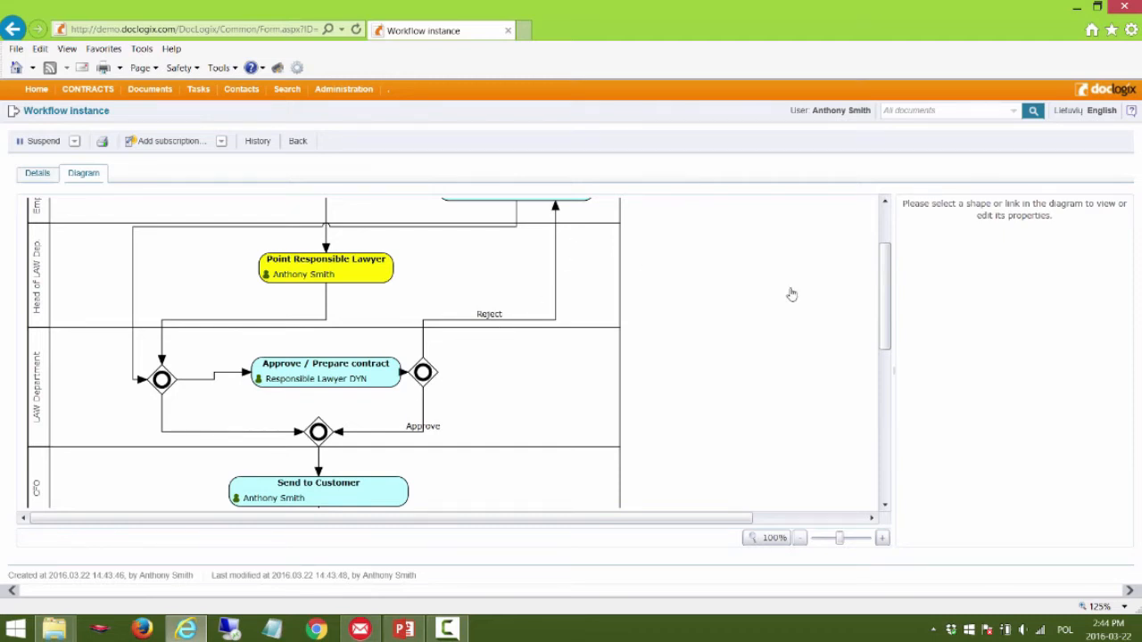
pyautogui.moveTo(883, 319); pyautogui.dragTo(884, 283)
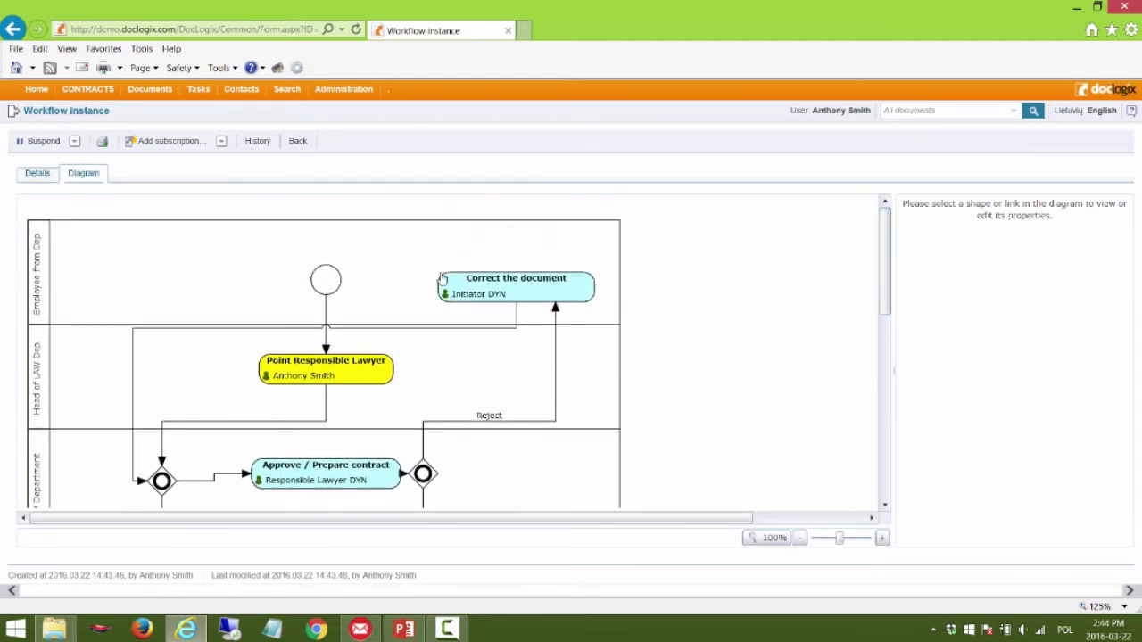
# Open the purchase contract request record and complete its lawyer assignment task.
pyautogui.click(148, 92)
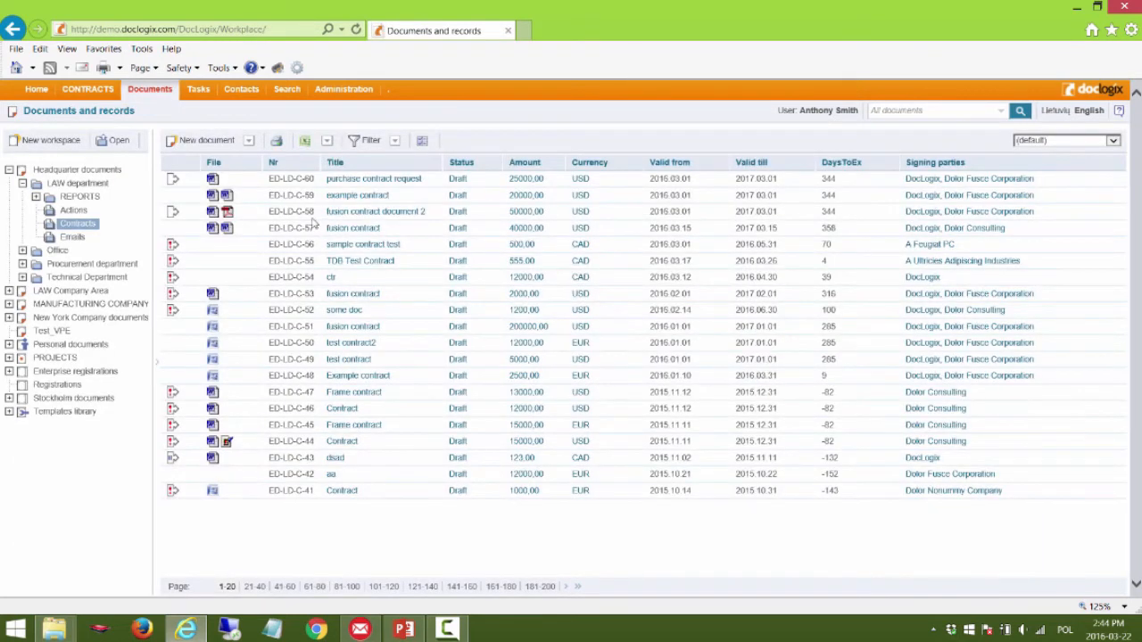
pyautogui.click(363, 183)
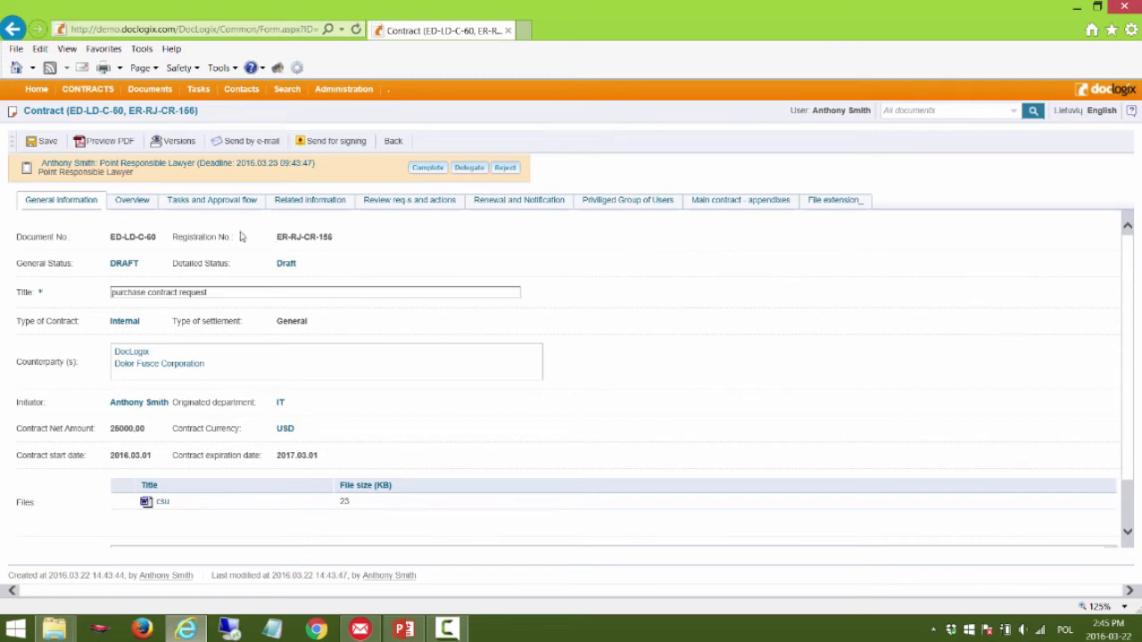
pyautogui.click(214, 203)
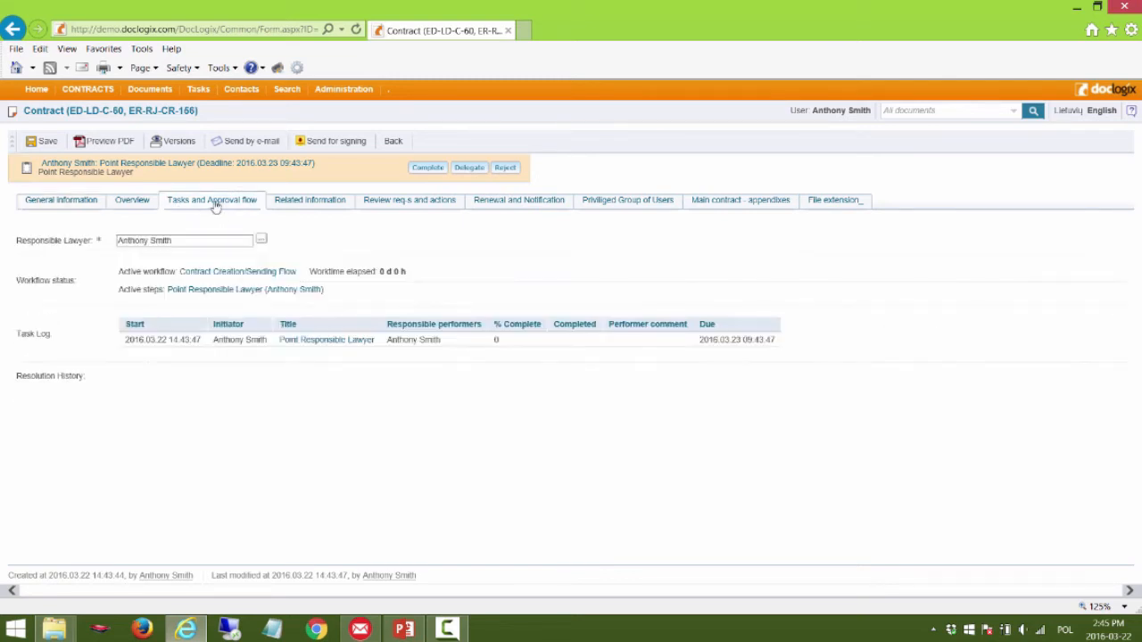
pyautogui.click(433, 170)
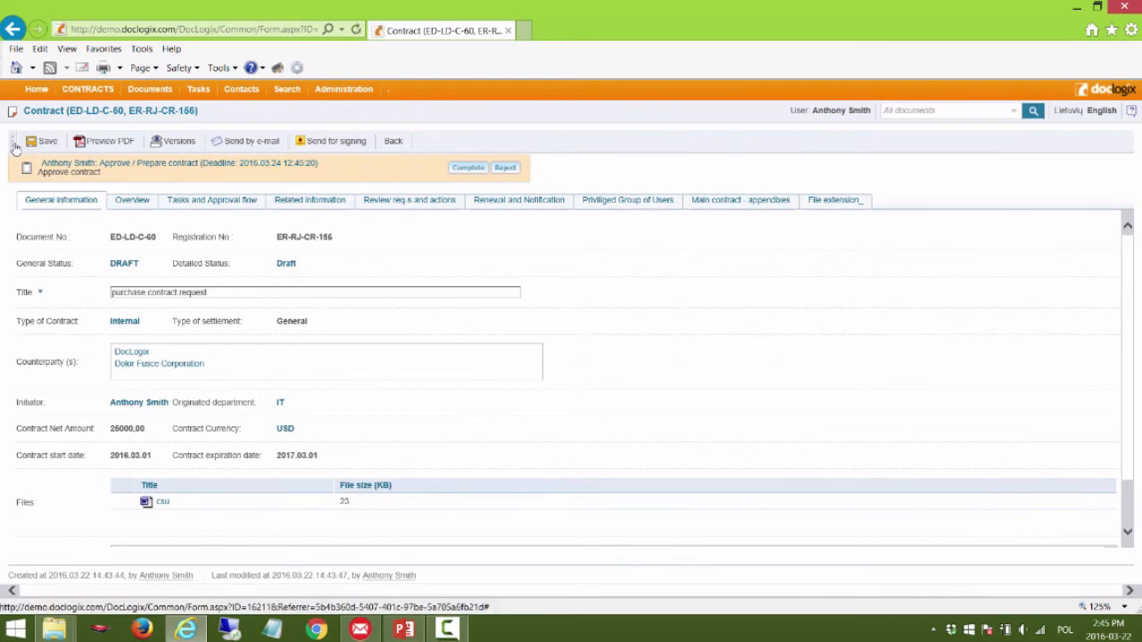
# View the updated workflow diagram, then return to the Documents and records list.
pyautogui.click(126, 141)
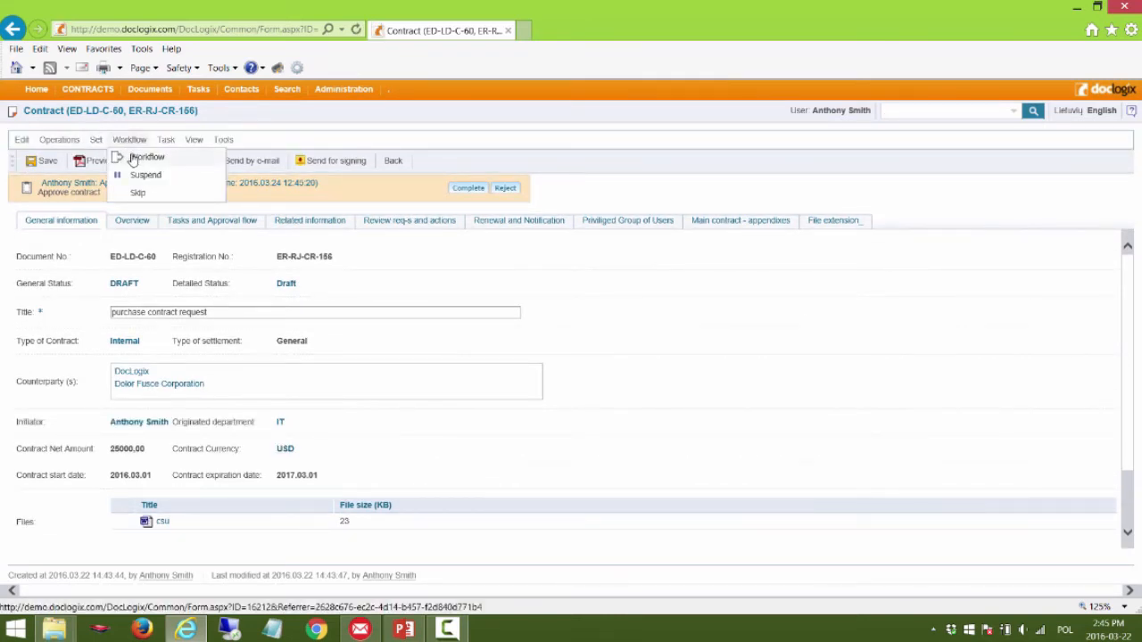
pyautogui.click(143, 157)
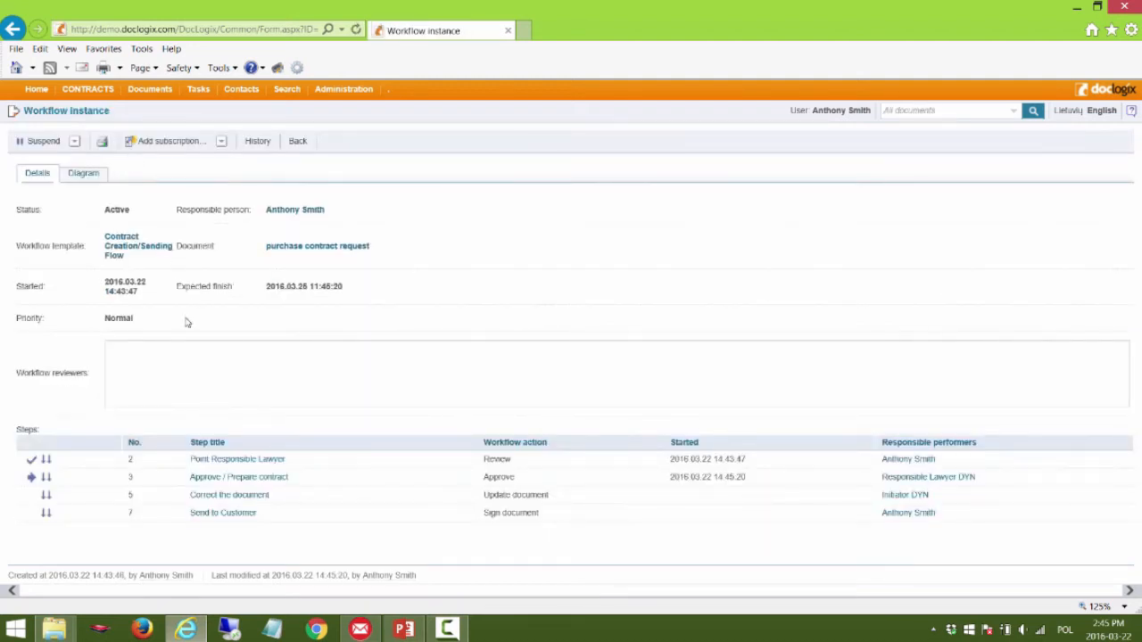
pyautogui.click(100, 175)
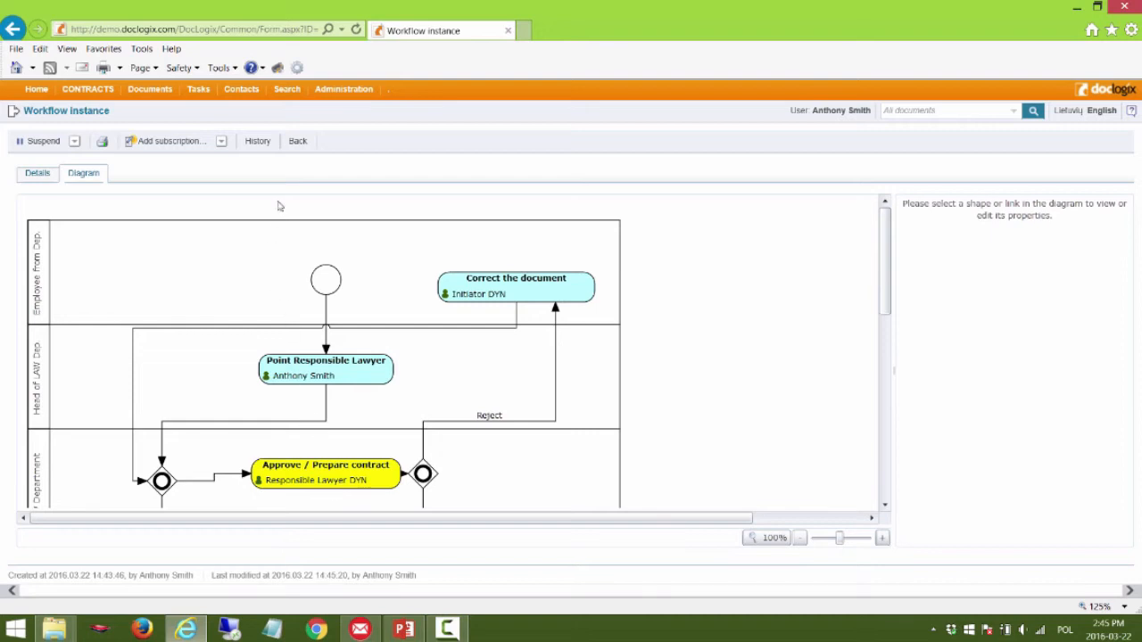
pyautogui.click(162, 93)
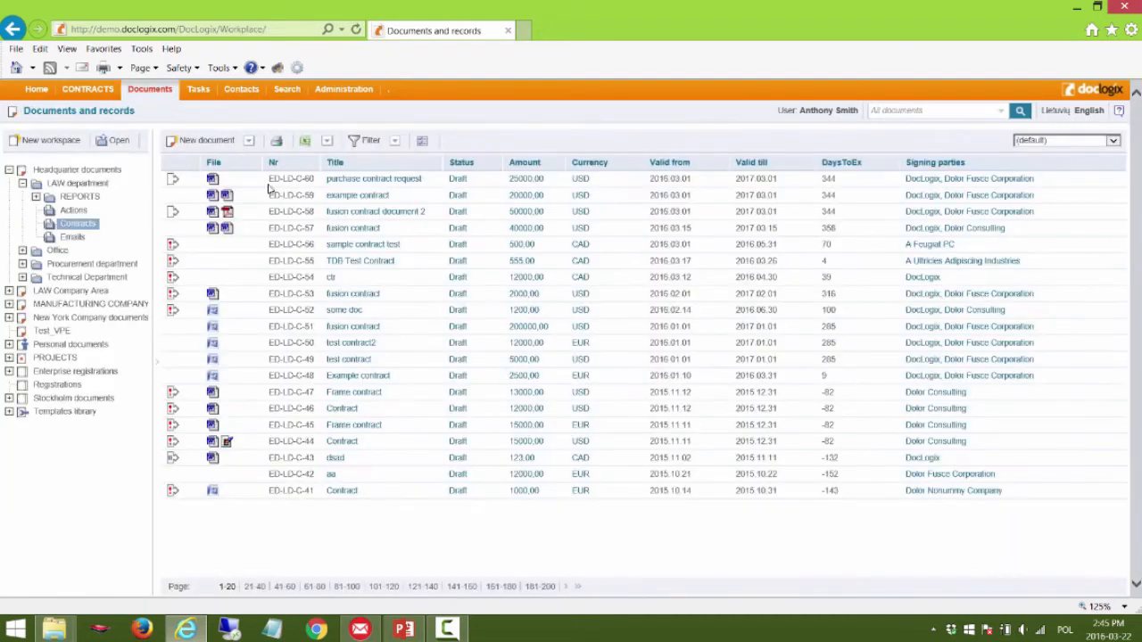
# Open the purchase contract request and approve its Approve / Prepare contract task.
pyautogui.click(355, 181)
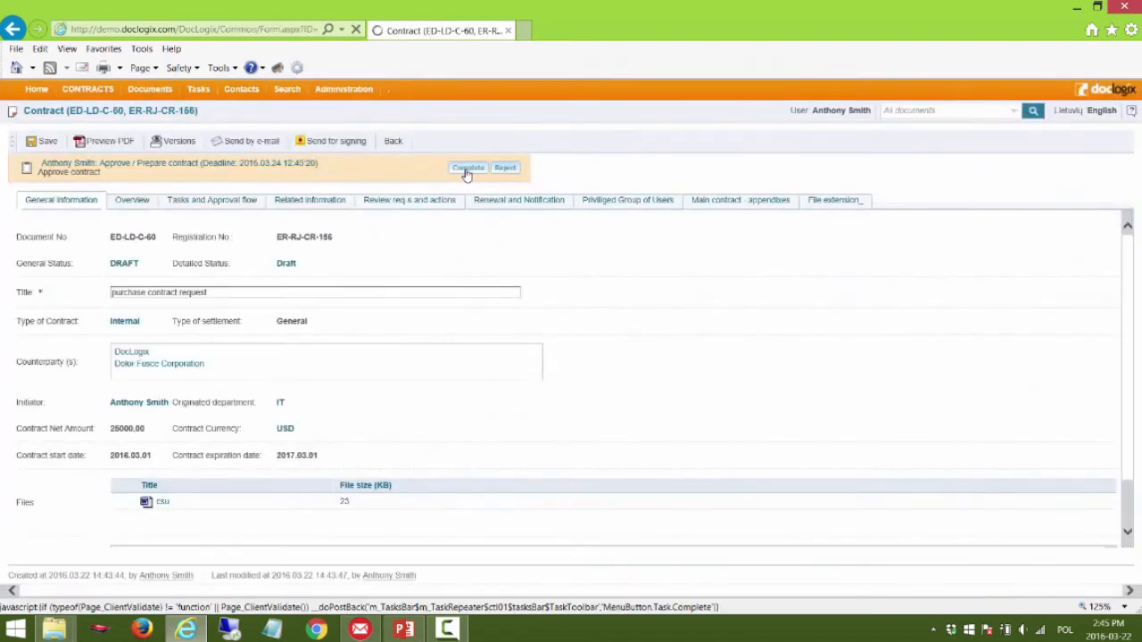
pyautogui.click(464, 170)
pyautogui.click(33, 123)
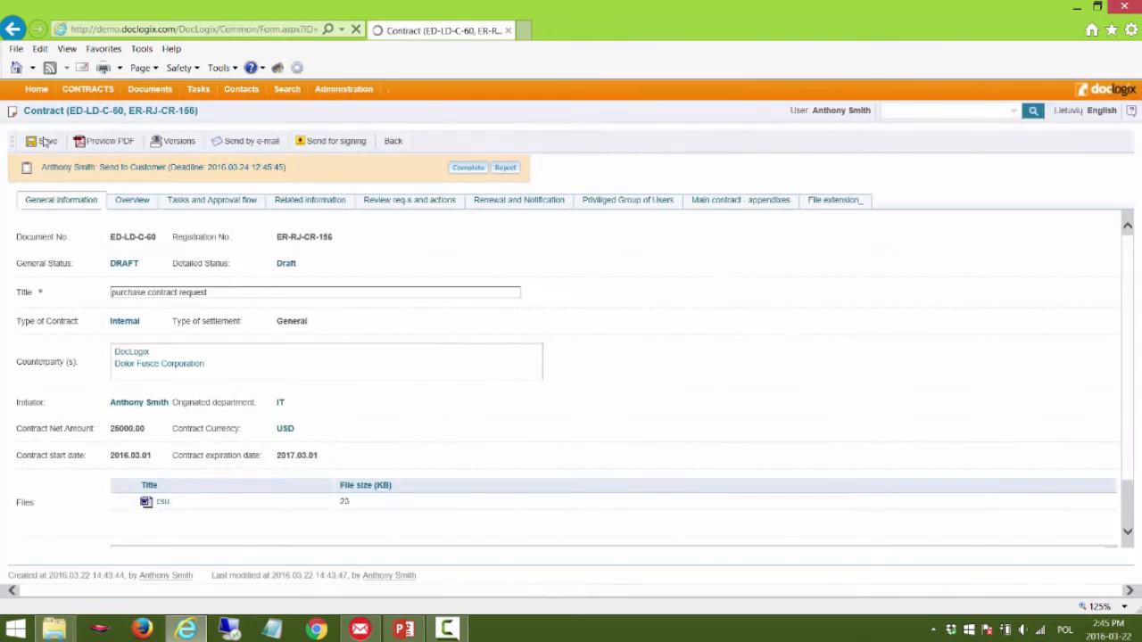
# Review the contract's workflow in the Diagram and Details views, then return to the documents list.
pyautogui.click(129, 140)
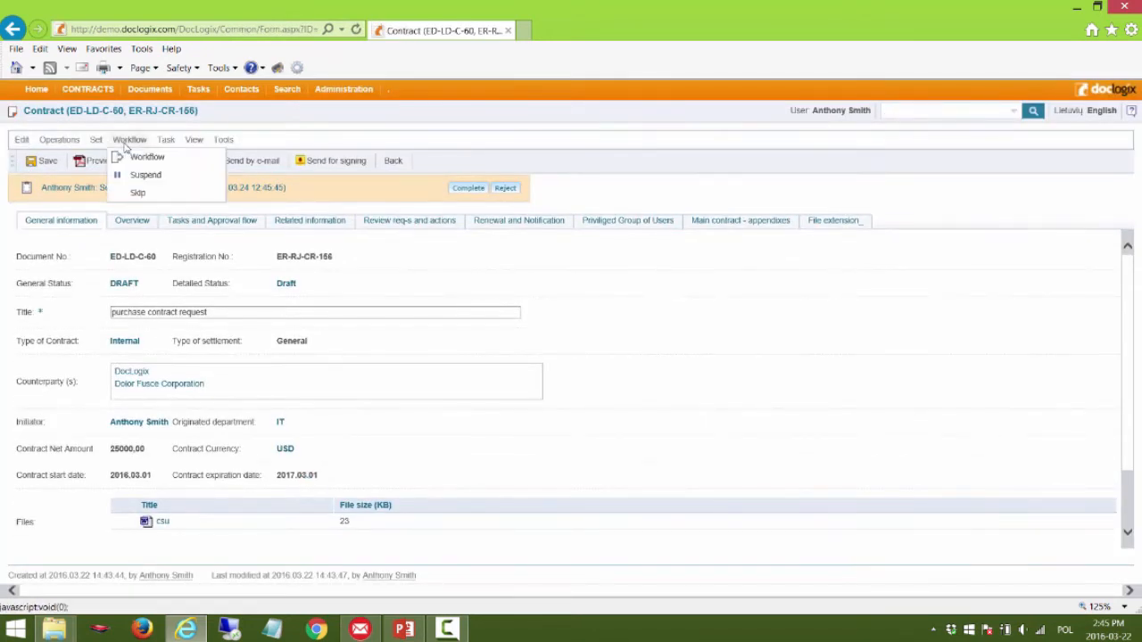
pyautogui.click(143, 157)
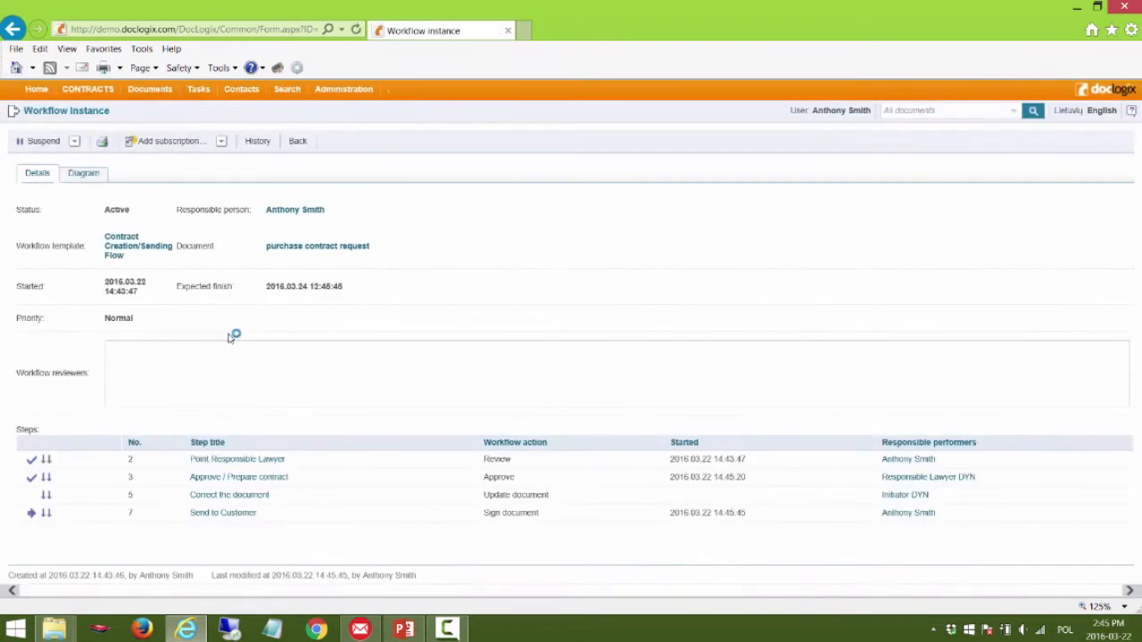
pyautogui.click(85, 174)
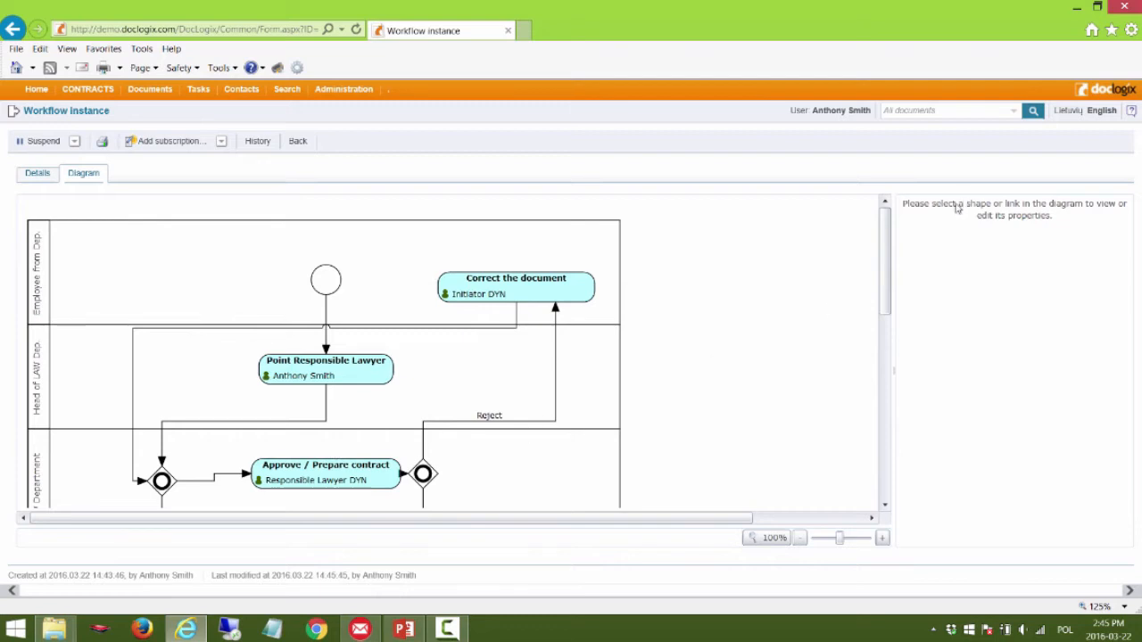
pyautogui.moveTo(886, 268); pyautogui.dragTo(886, 313)
pyautogui.click(34, 180)
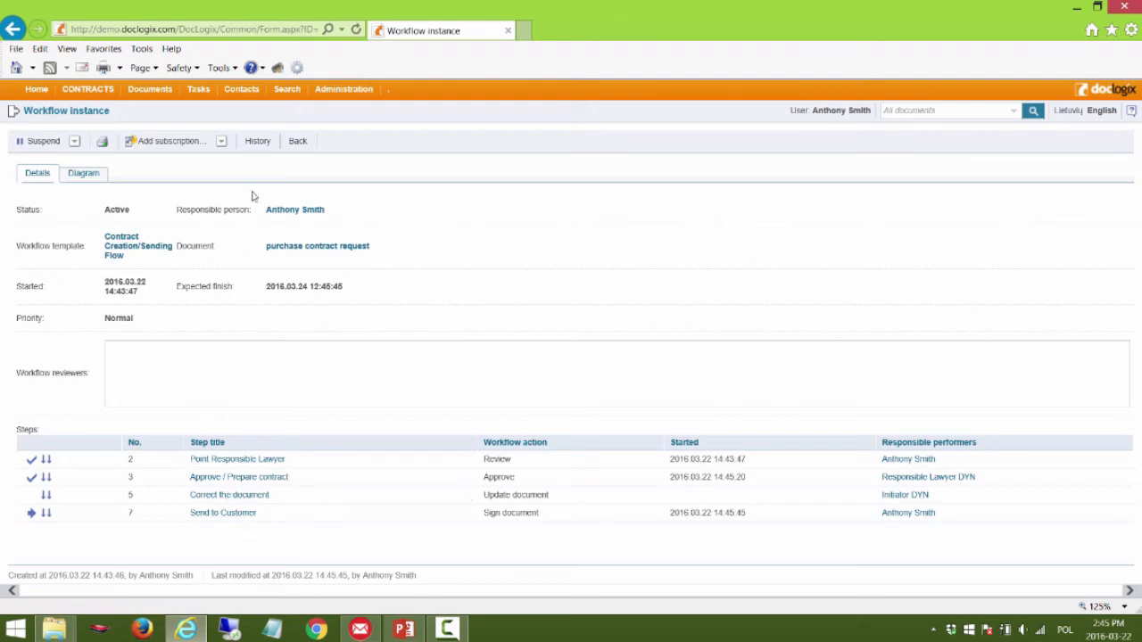
pyautogui.click(151, 90)
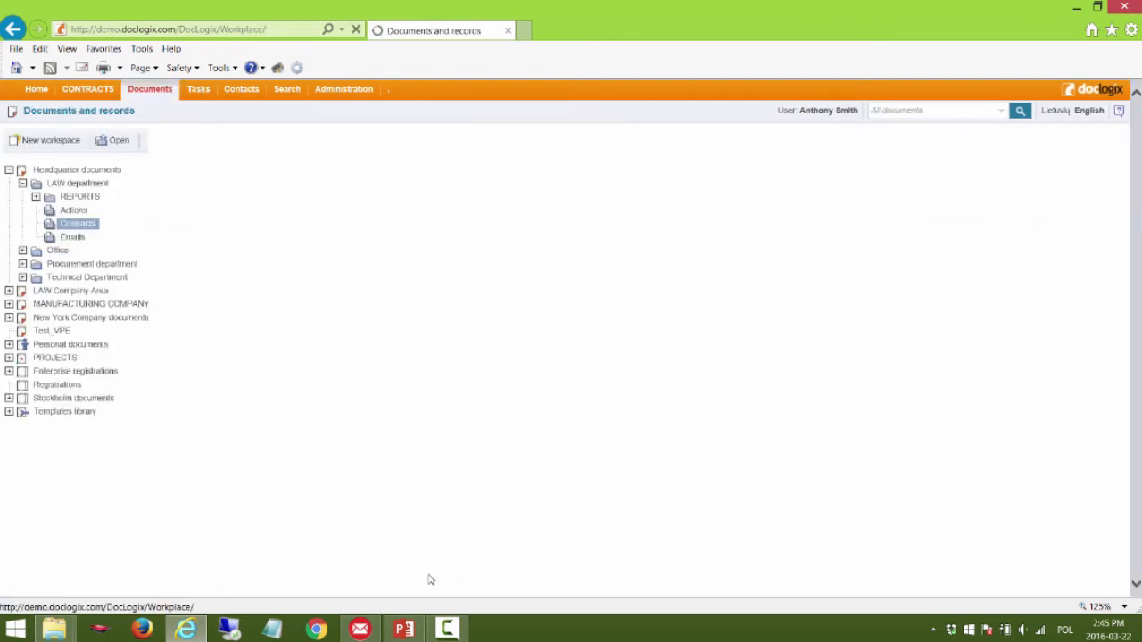
# Present slides 11 and 12, Contract initiation/preparation and Sending Contract Proposal, then minimize PowerPoint.
pyautogui.click(406, 629)
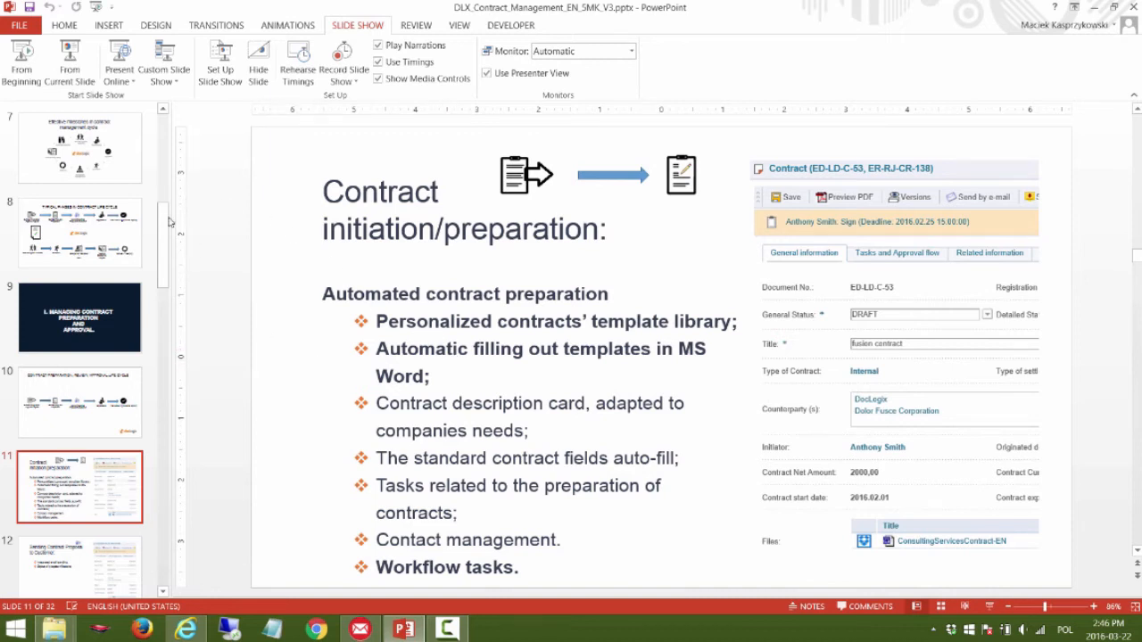
pyautogui.click(76, 81)
pyautogui.press('Right')
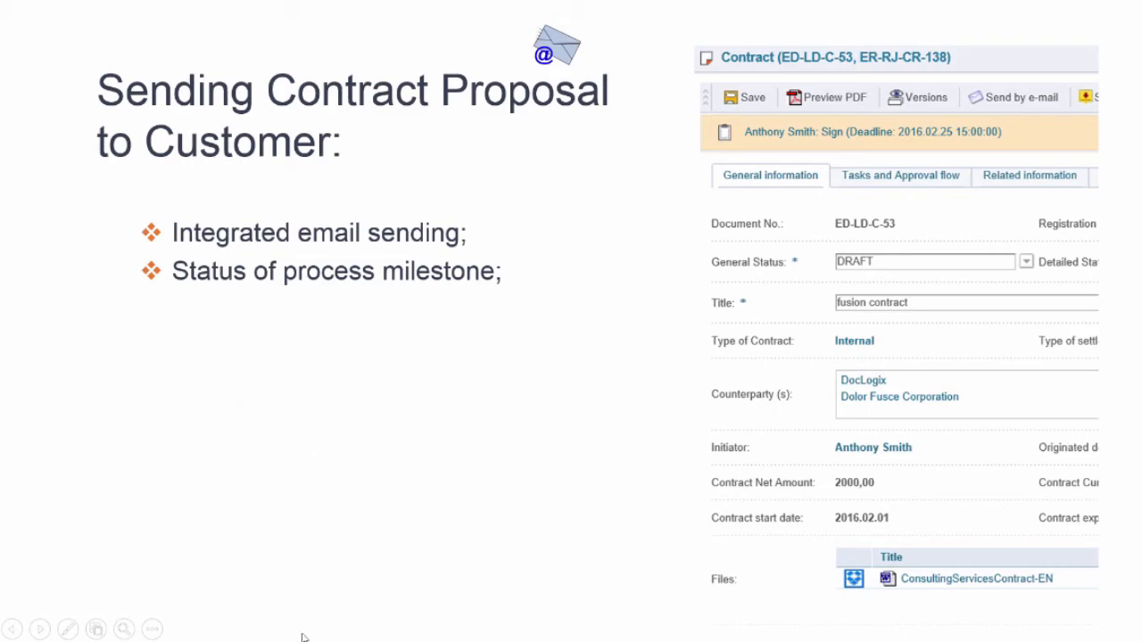
pyautogui.press('Escape')
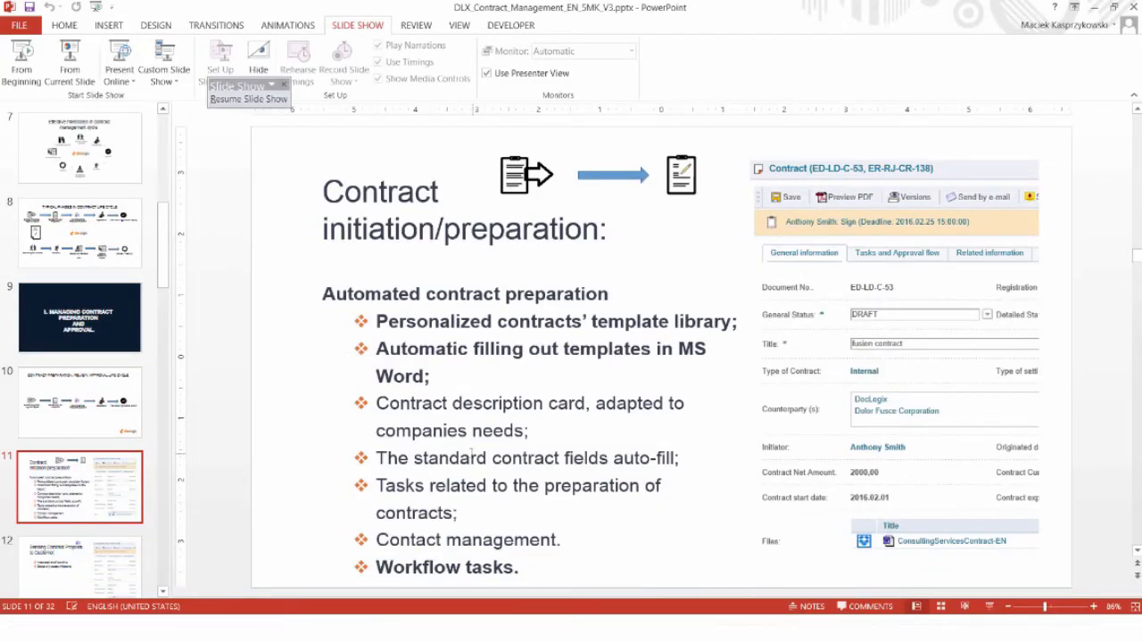
pyautogui.click(1096, 8)
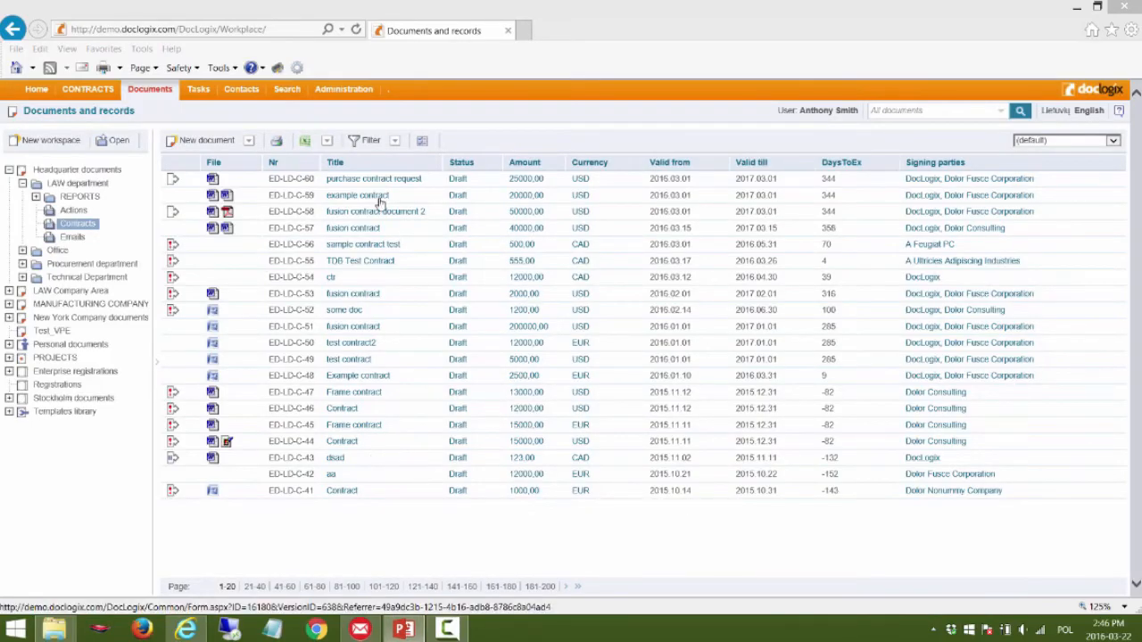
# Start an e-mail of the purchase contract request and add a contact found by searching 'ma' as recipient.
pyautogui.click(377, 180)
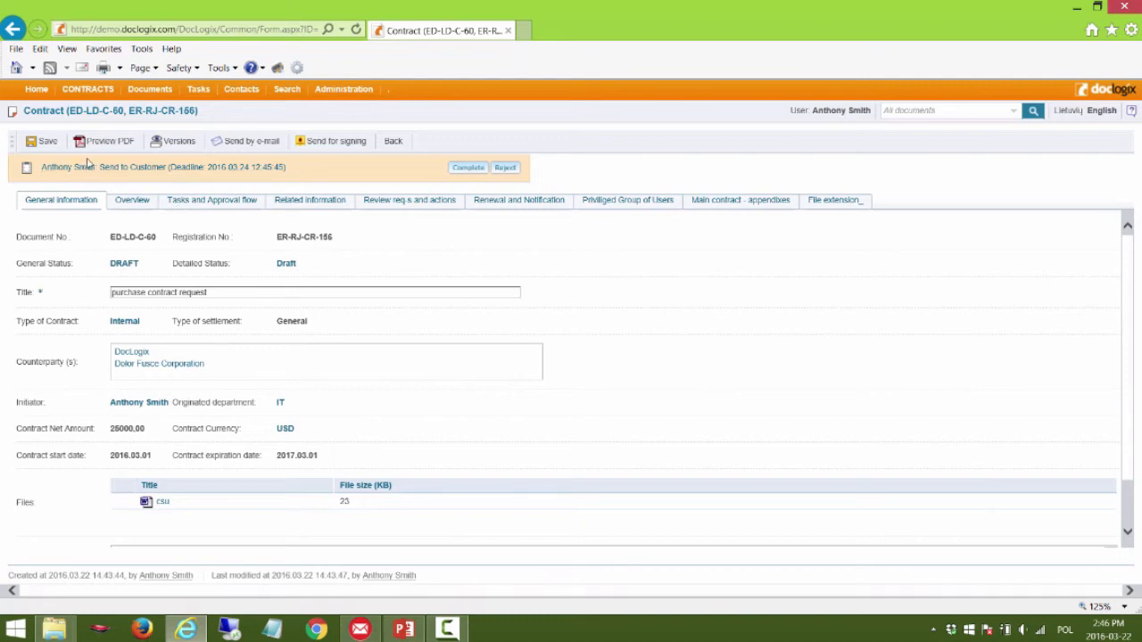
pyautogui.click(244, 143)
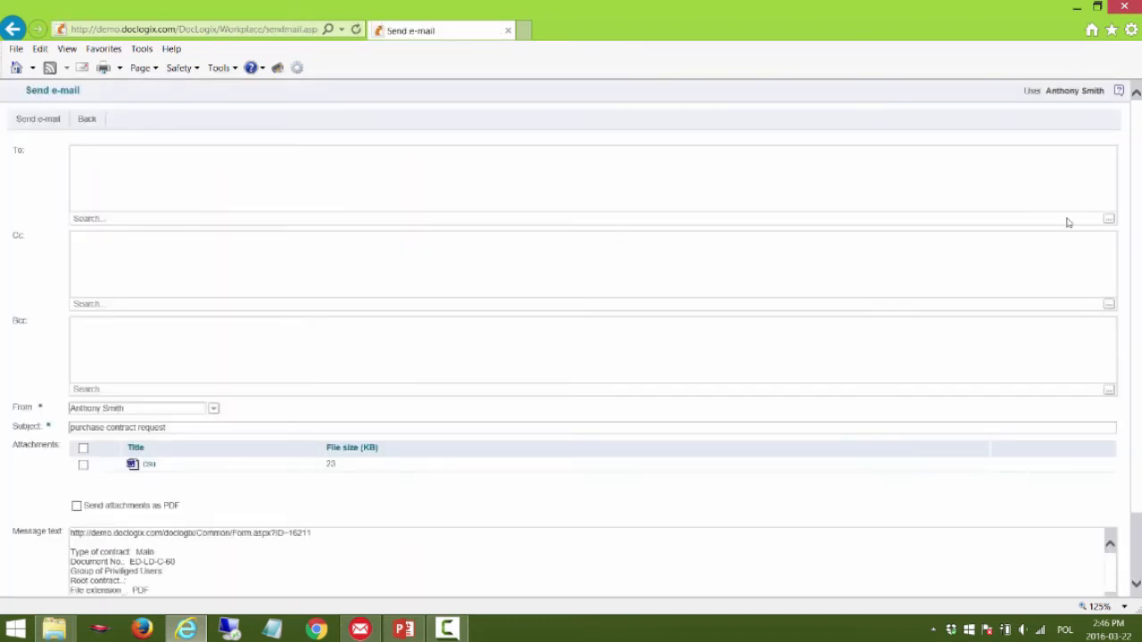
pyautogui.click(372, 218)
pyautogui.write('ma')
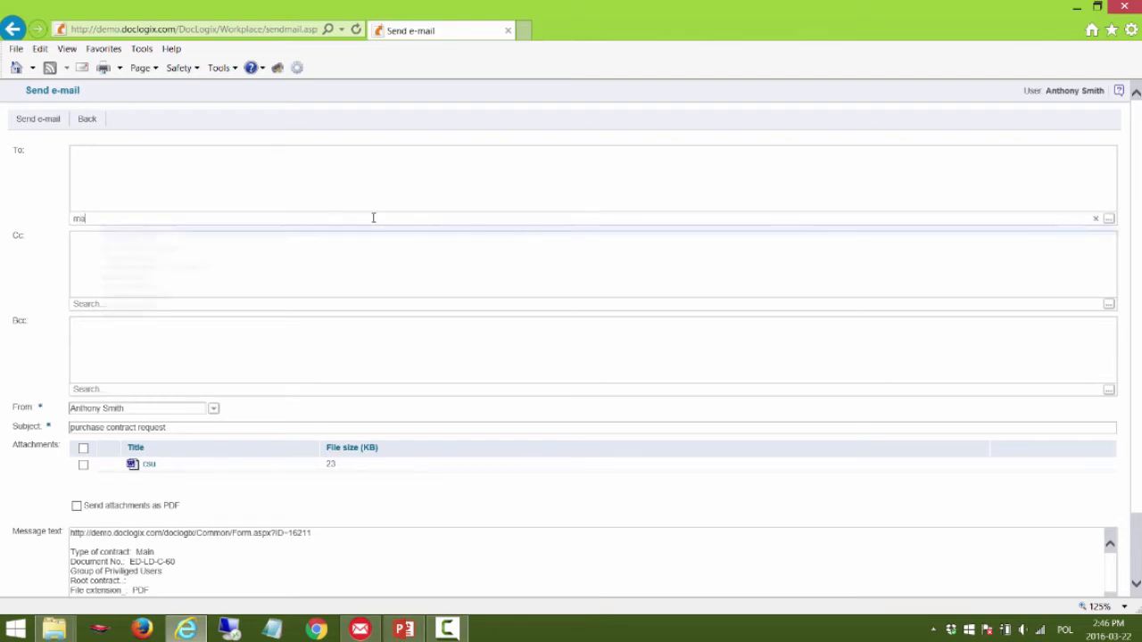
pyautogui.click(207, 300)
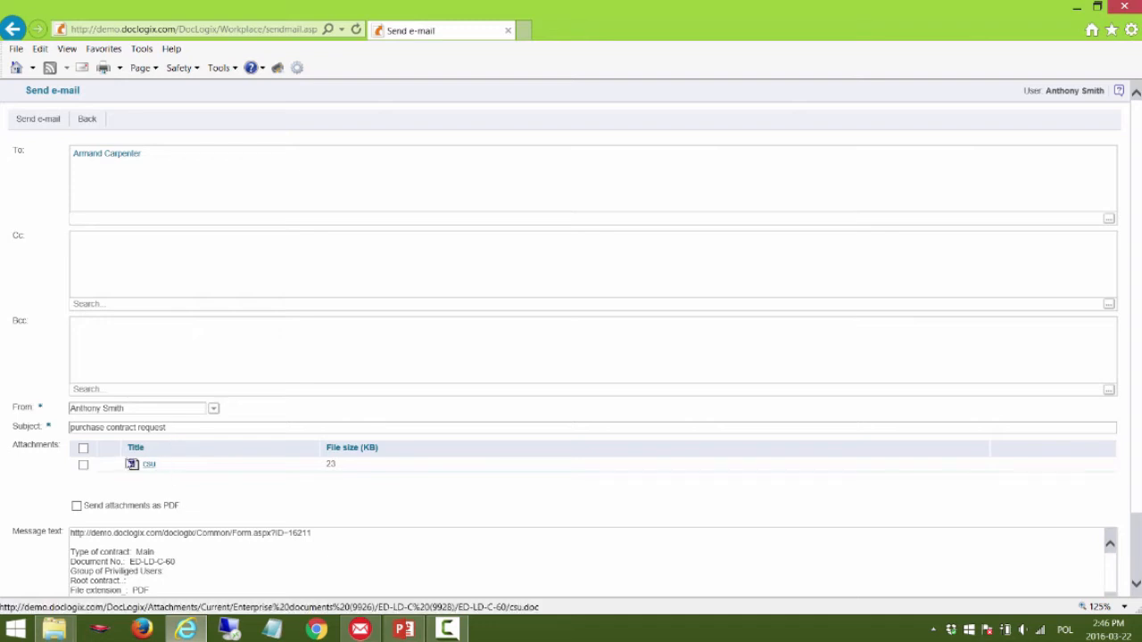
pyautogui.click(404, 629)
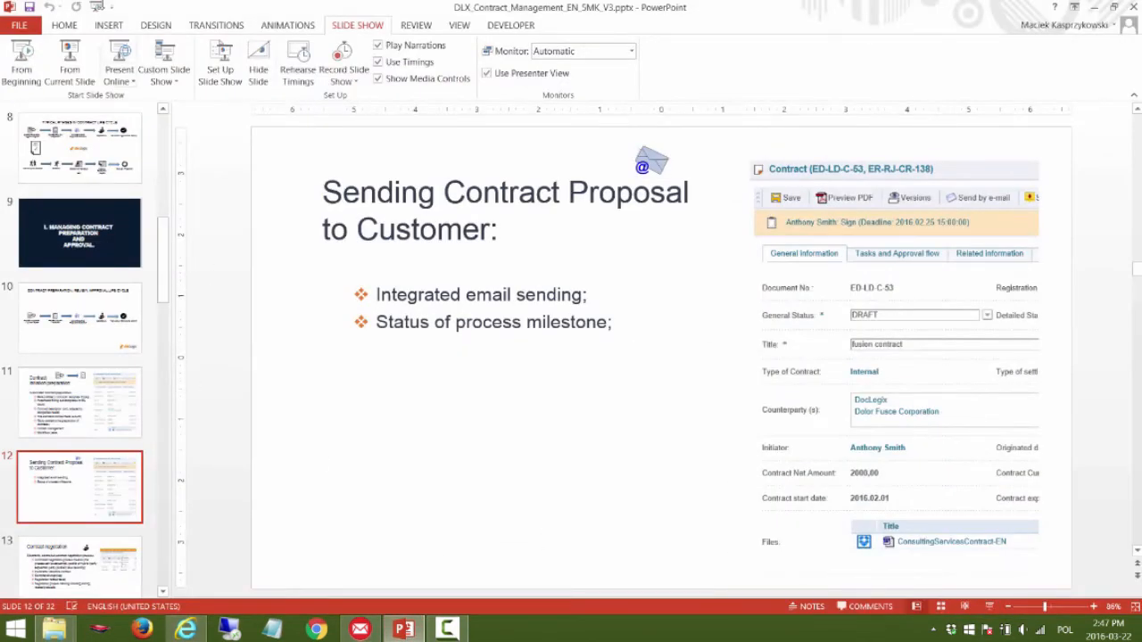
# Show slide 12 and advance to Contract negotiation, then return to the DocLogix e-mail form.
pyautogui.click(79, 71)
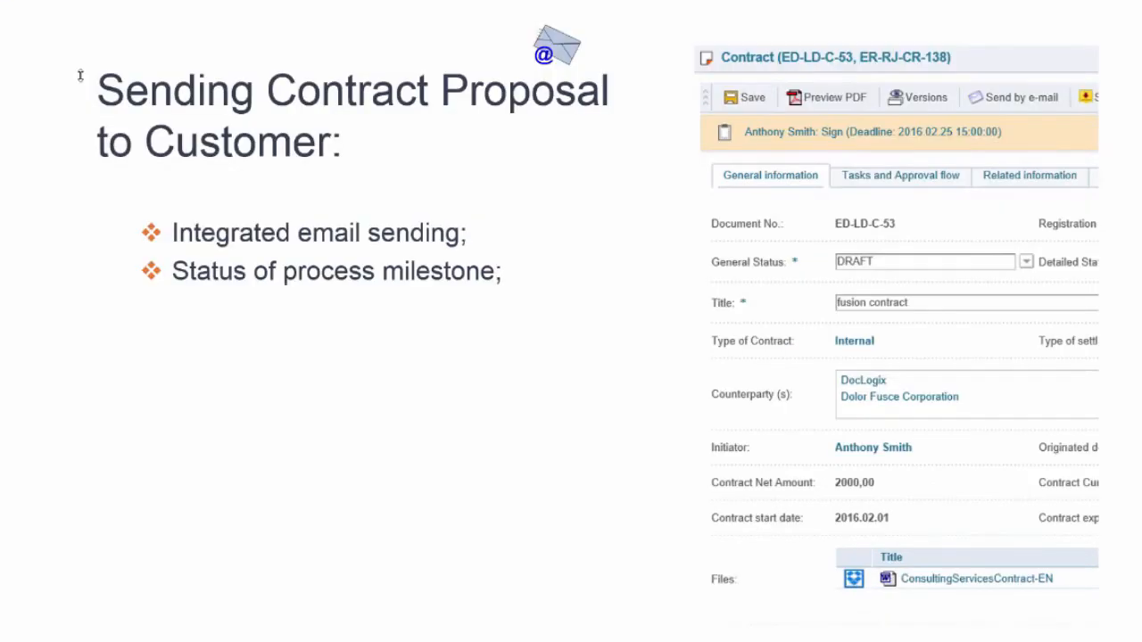
pyautogui.click(81, 75)
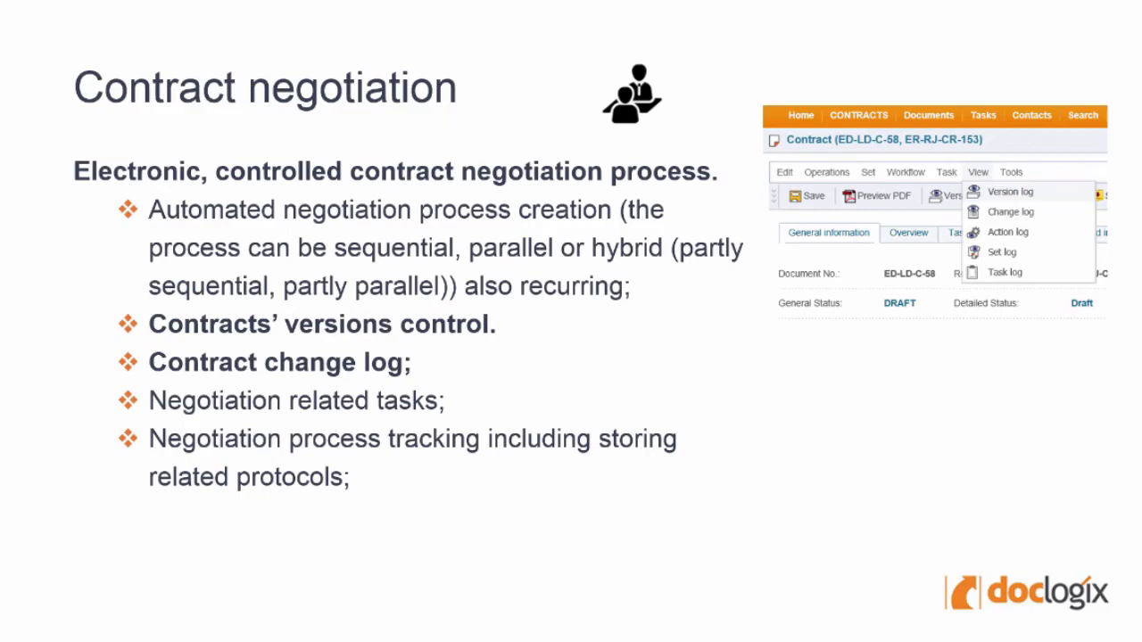
pyautogui.press('Escape')
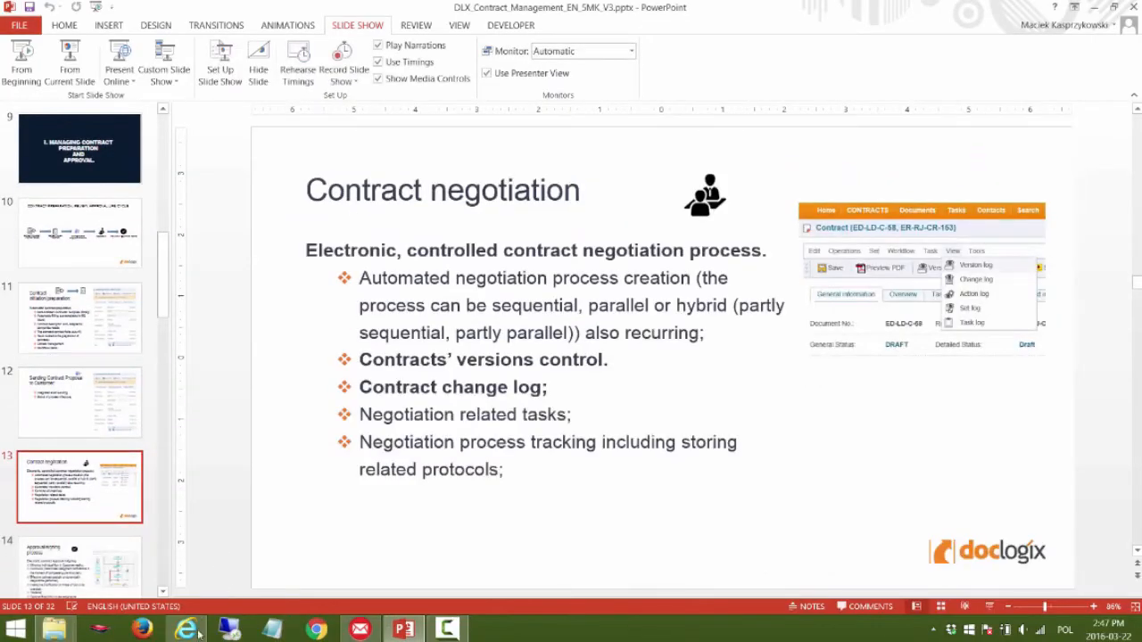
pyautogui.click(197, 631)
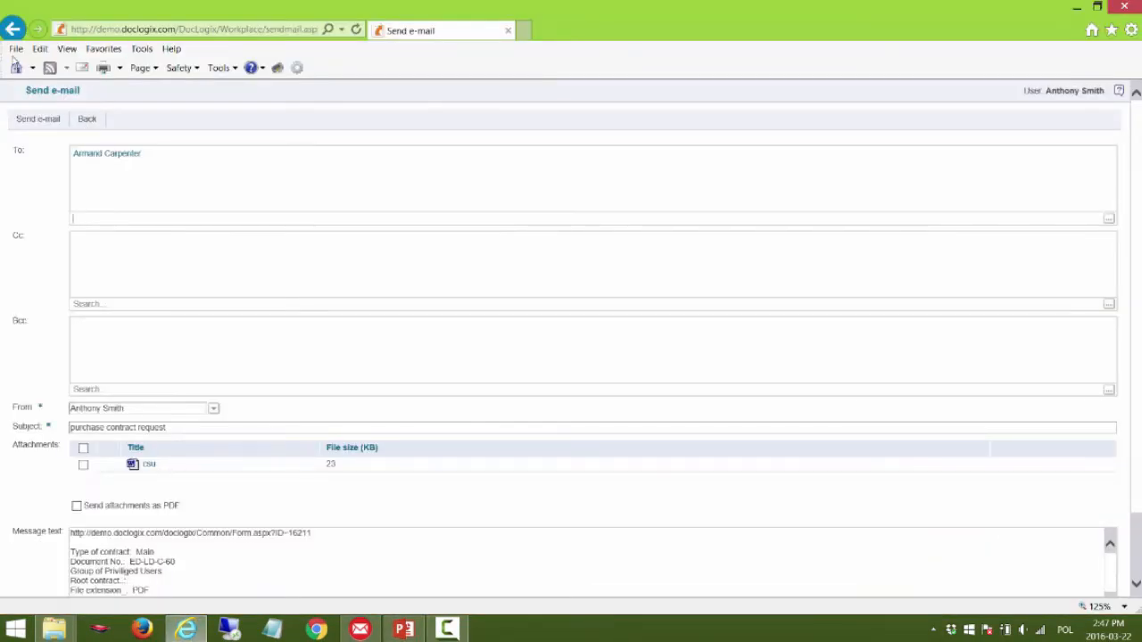
# Leave the unsent e-mail, check the contract's review requirements and actions, and go back to the list.
pyautogui.click(12, 30)
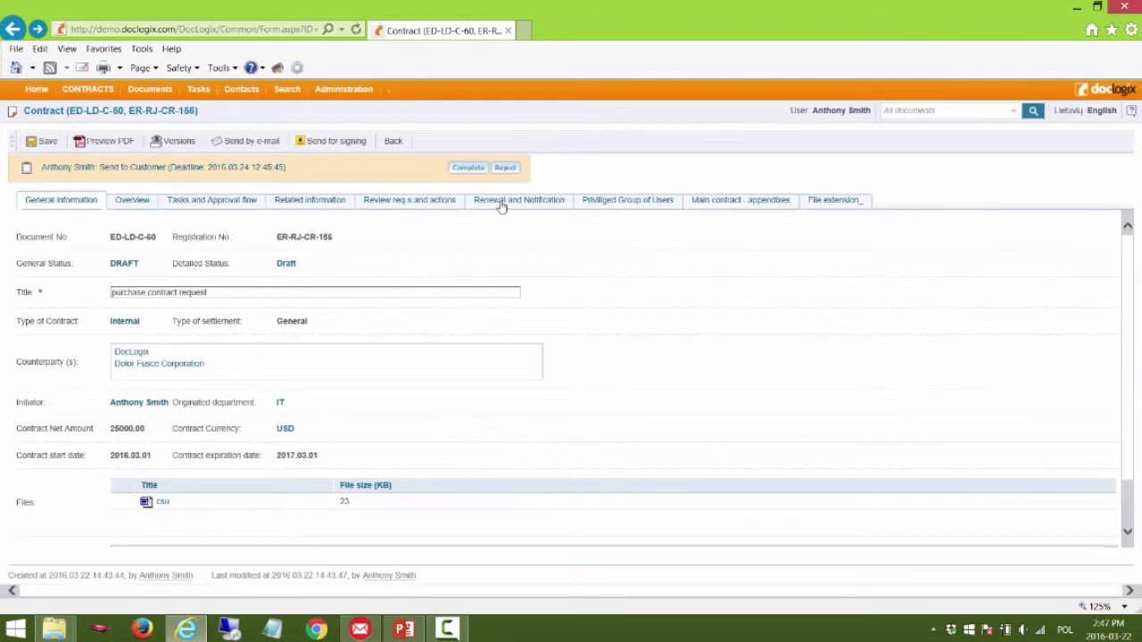
pyautogui.click(437, 208)
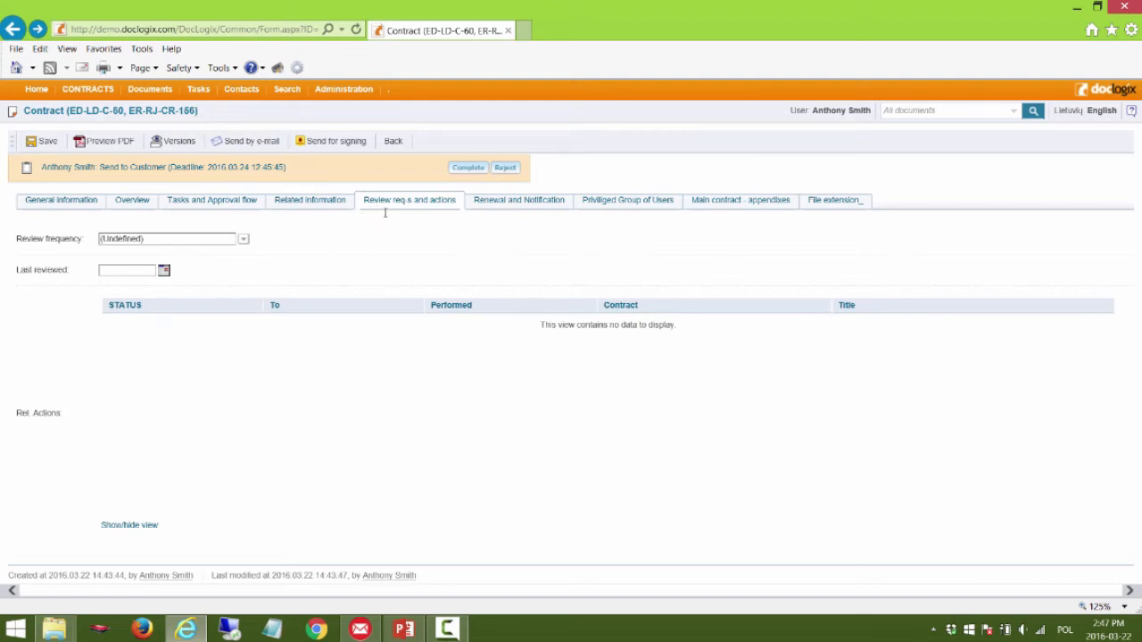
pyautogui.click(395, 148)
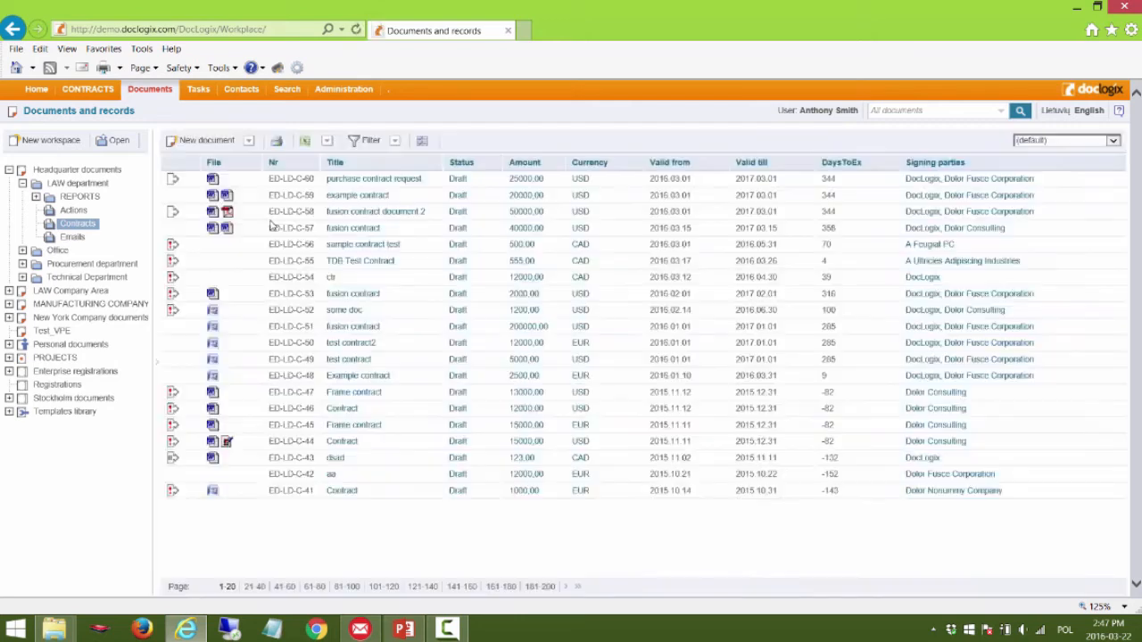
# Look over contract records ED-LD-C-58 and ED-LD-C-59, returning to the documents list.
pyautogui.click(376, 214)
pyautogui.click(429, 202)
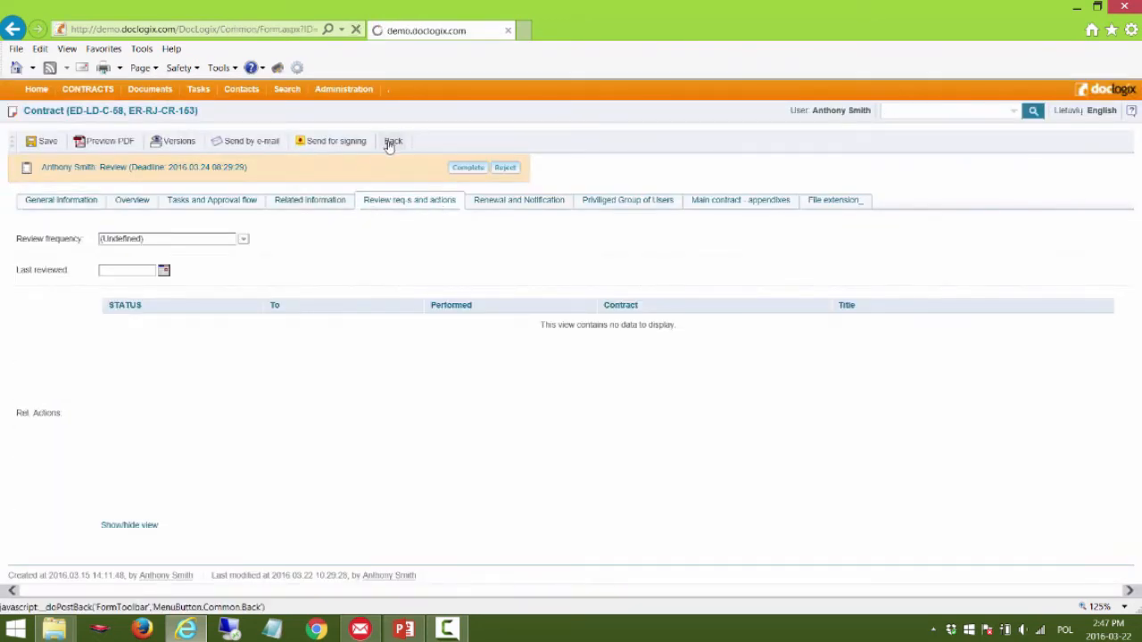
pyautogui.click(371, 194)
pyautogui.click(428, 177)
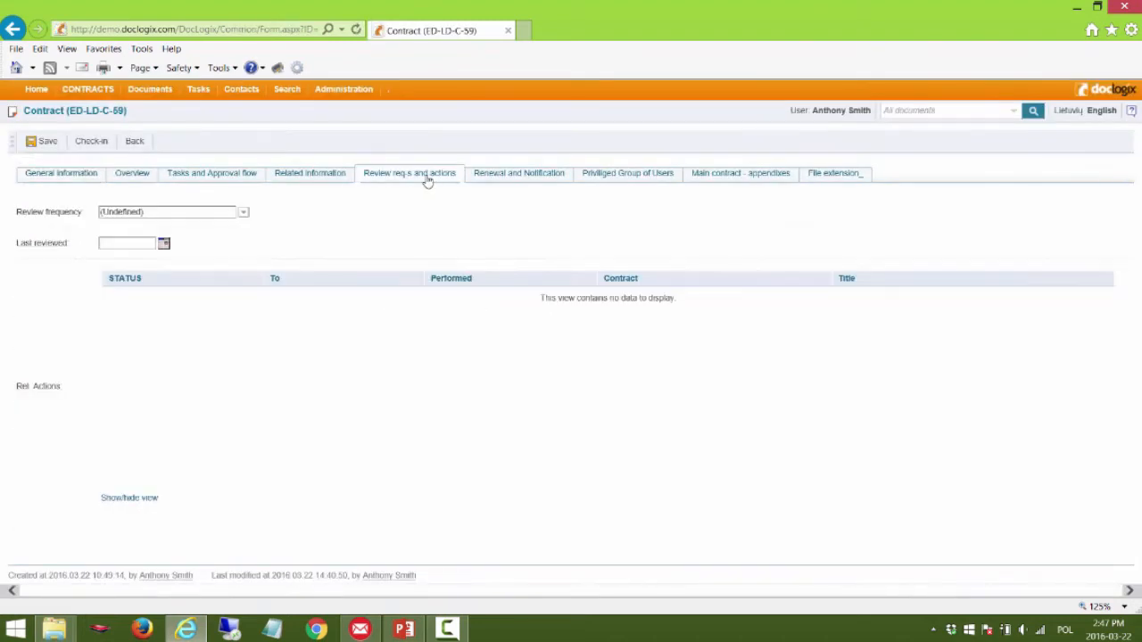
pyautogui.click(134, 141)
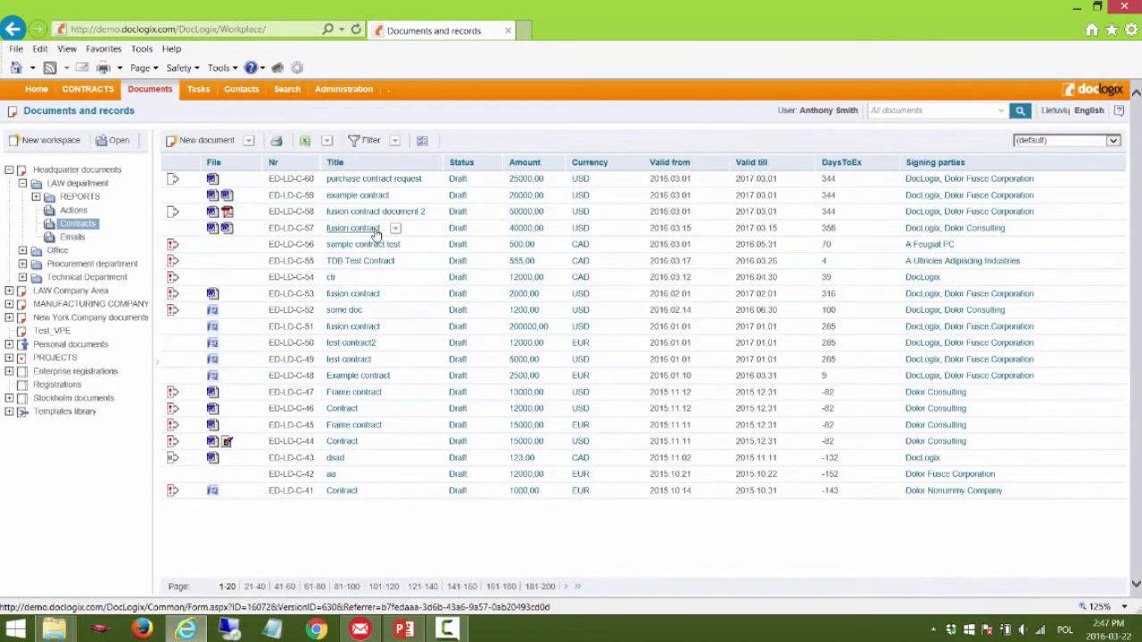
pyautogui.click(376, 231)
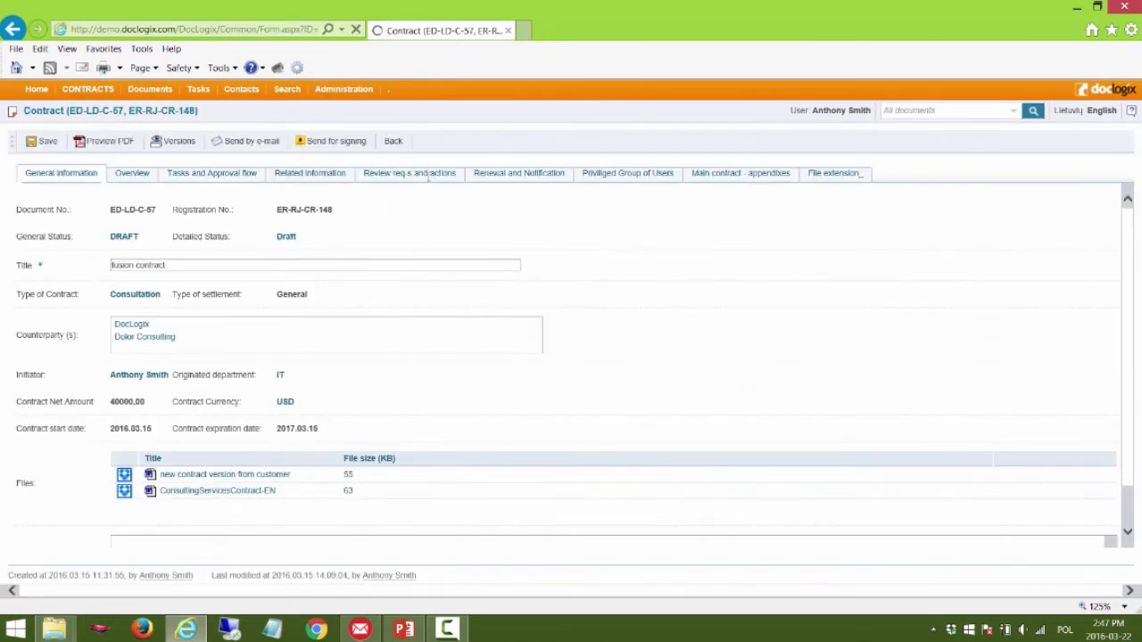
pyautogui.click(420, 177)
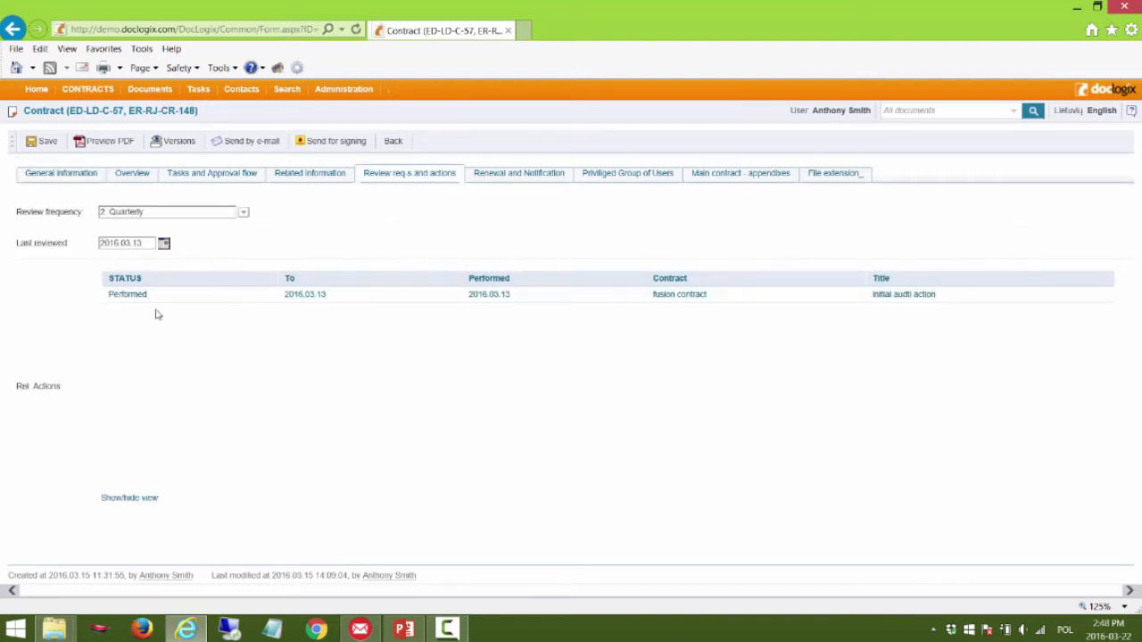
pyautogui.click(47, 178)
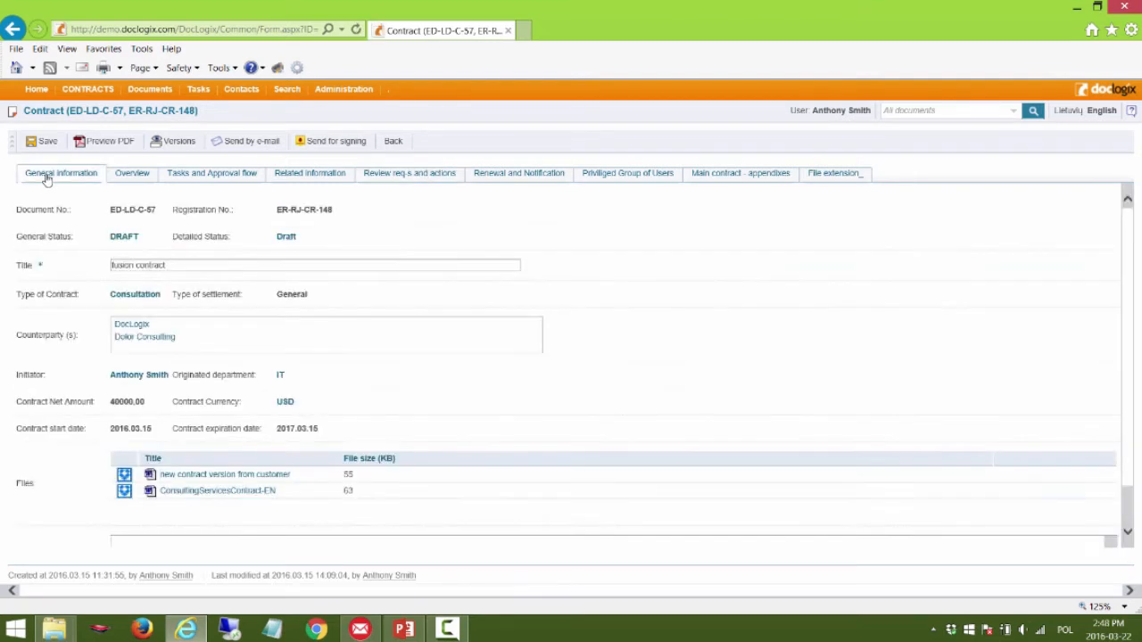
pyautogui.click(398, 181)
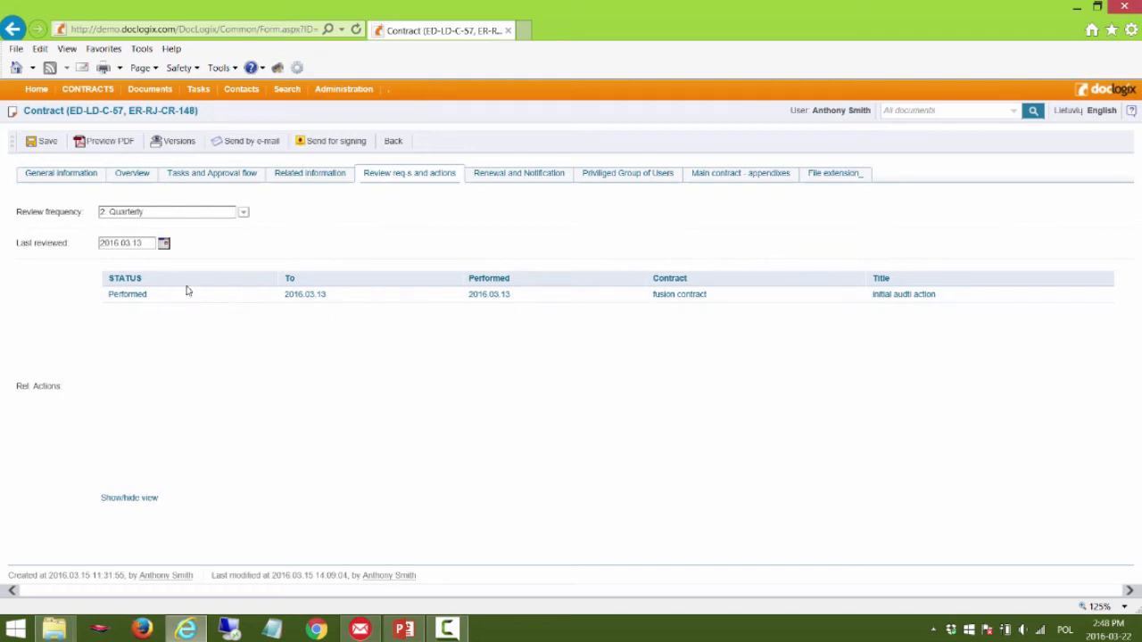
pyautogui.click(303, 295)
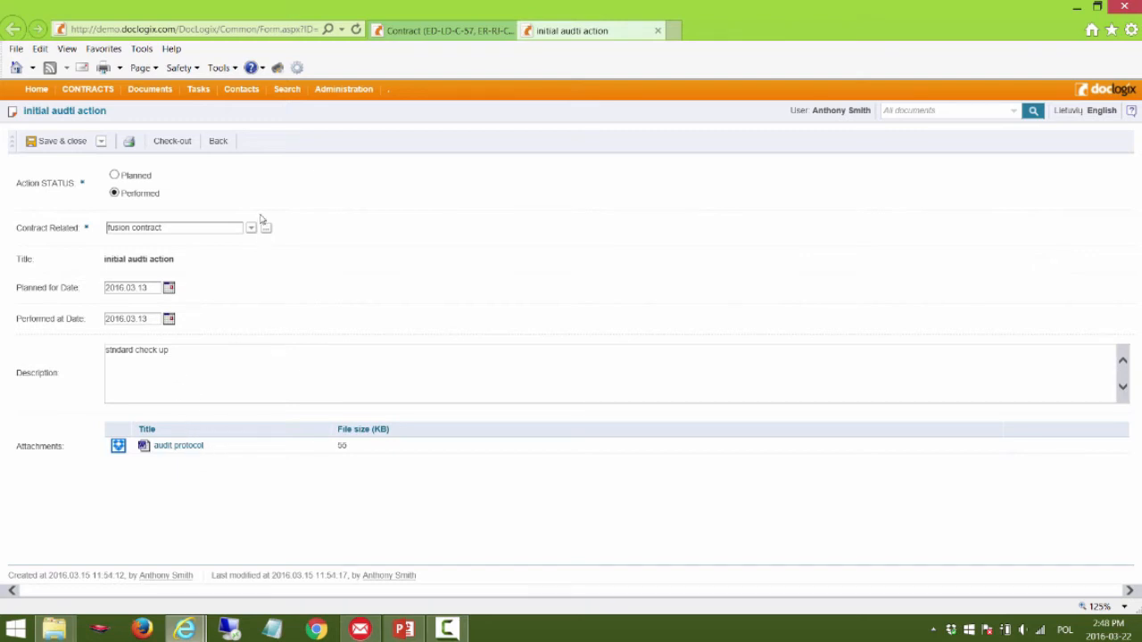
pyautogui.click(219, 141)
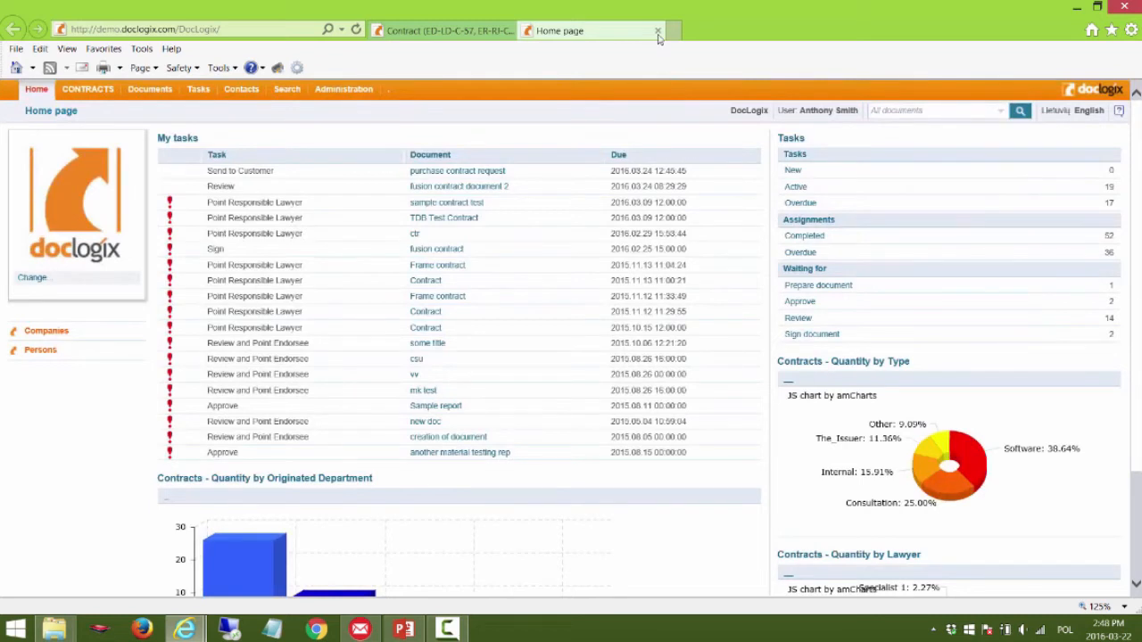
pyautogui.click(658, 32)
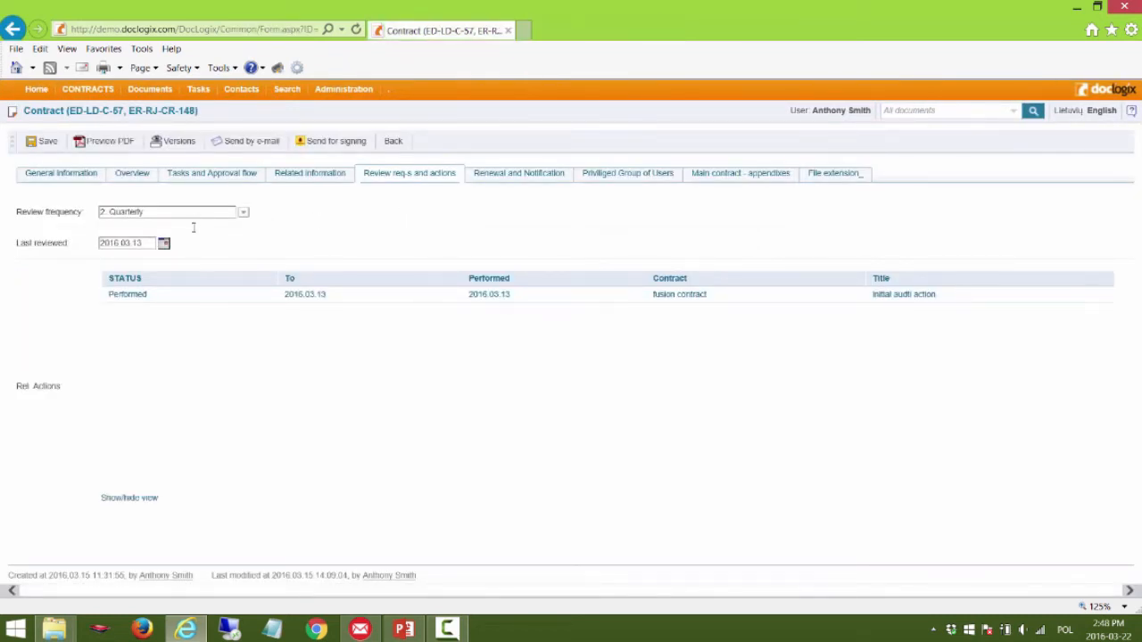
pyautogui.click(64, 174)
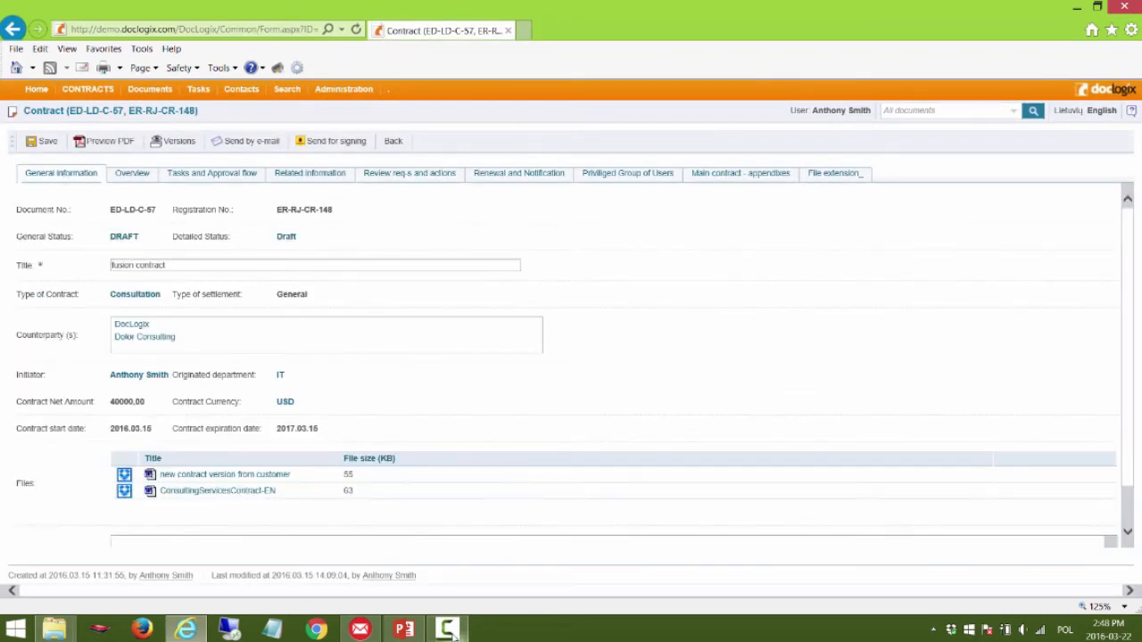
pyautogui.moveTo(404, 632)
pyautogui.click(433, 468)
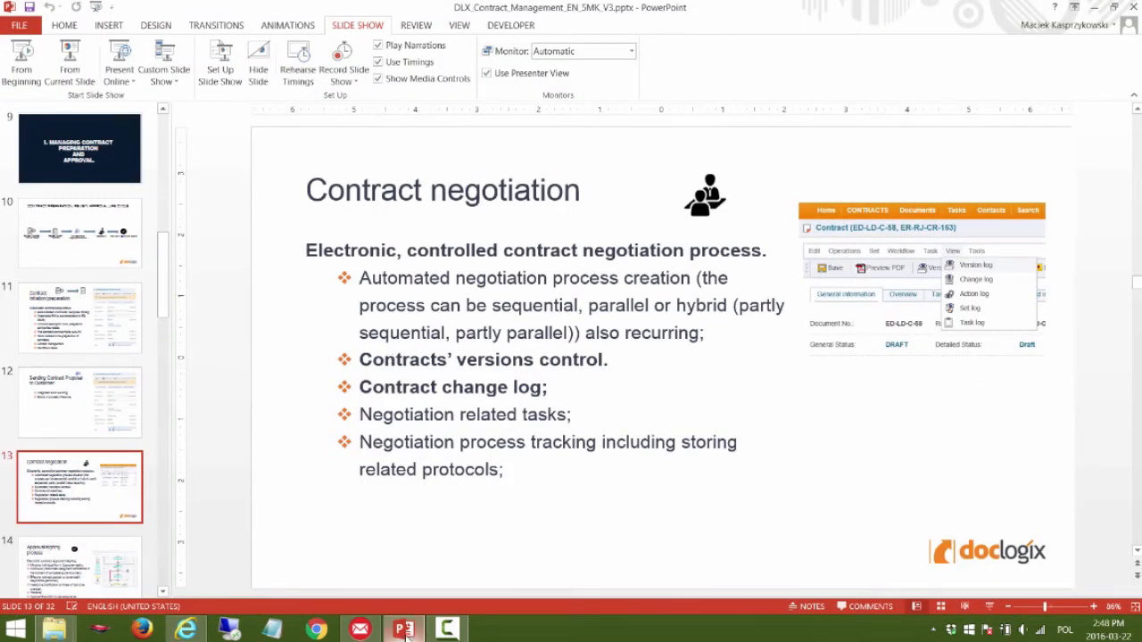
pyautogui.click(186, 631)
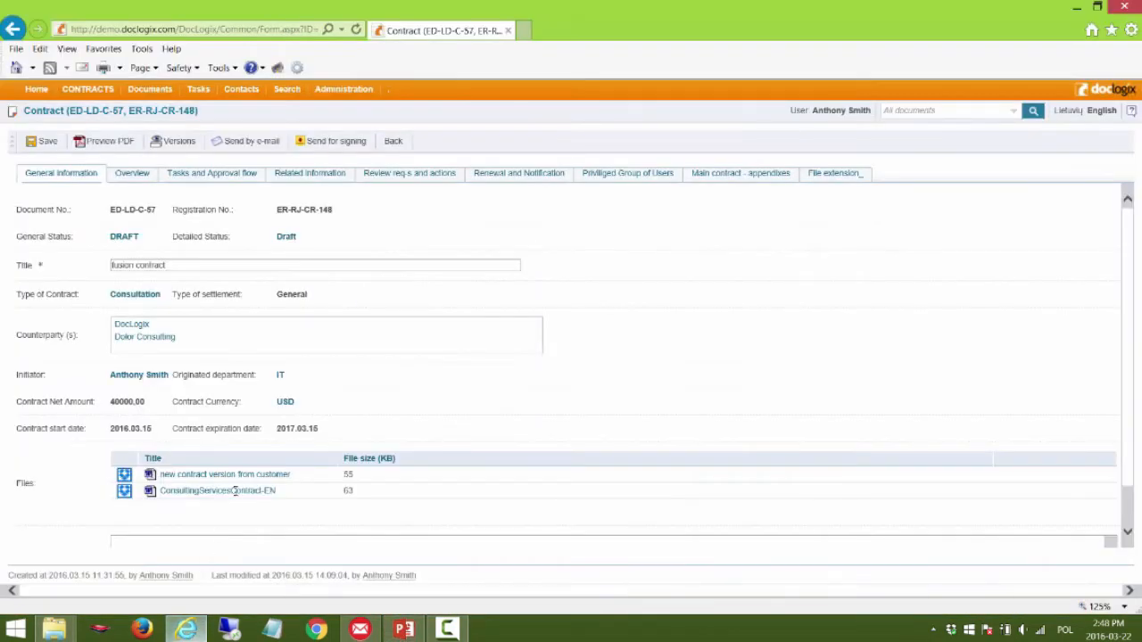
# Check out contract ED-LD-C-60 as a new editable version and open its csu file's actions.
pyautogui.click(149, 90)
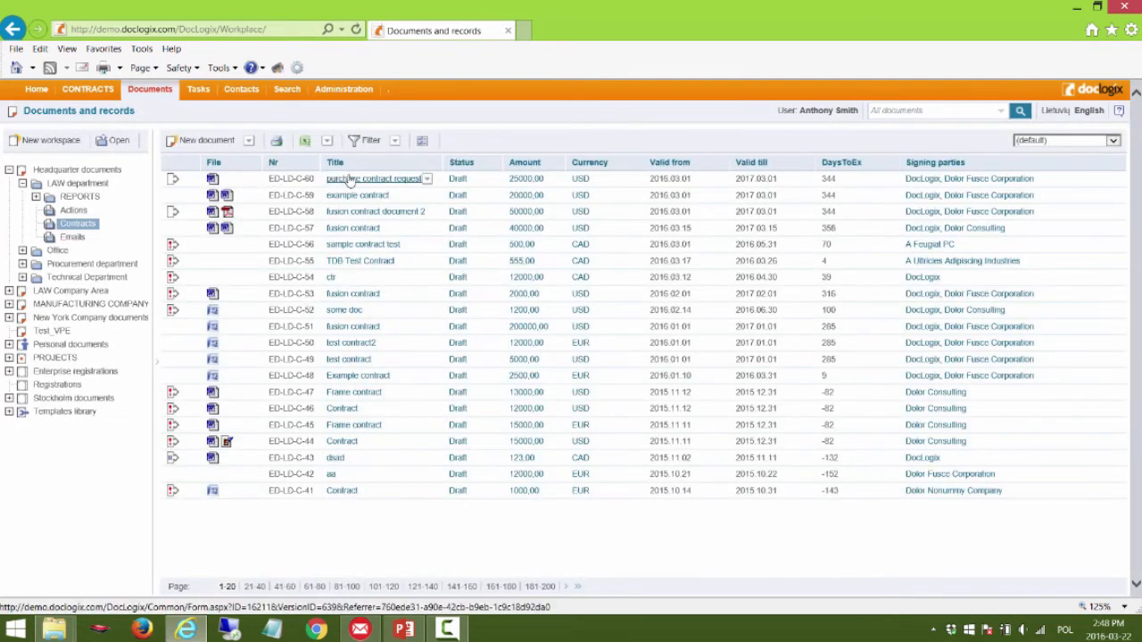
pyautogui.click(348, 179)
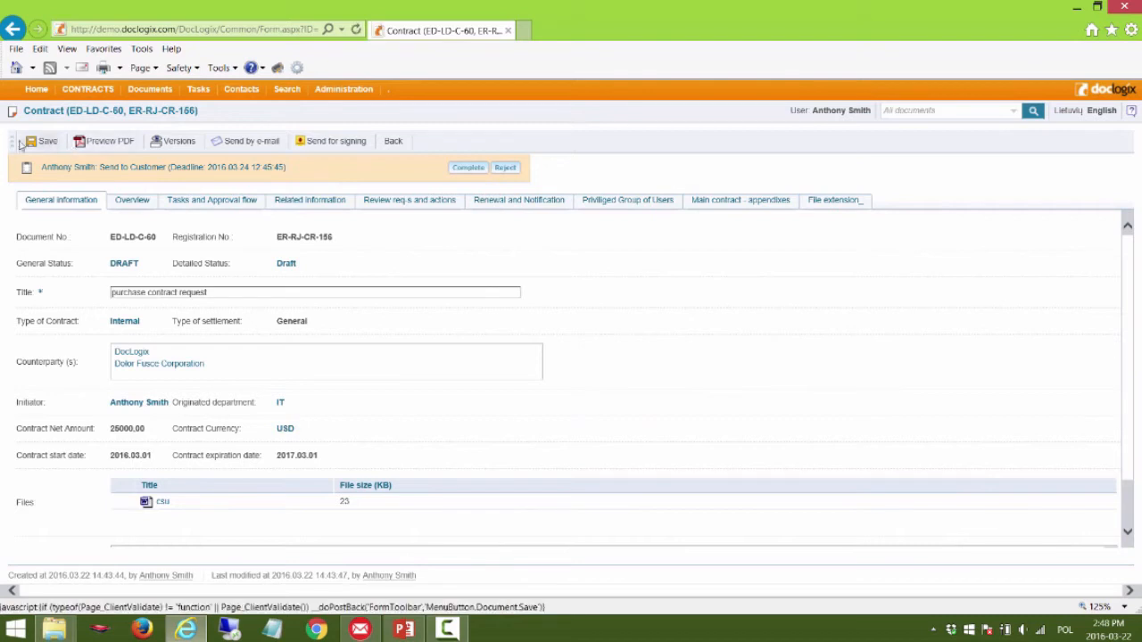
pyautogui.click(21, 140)
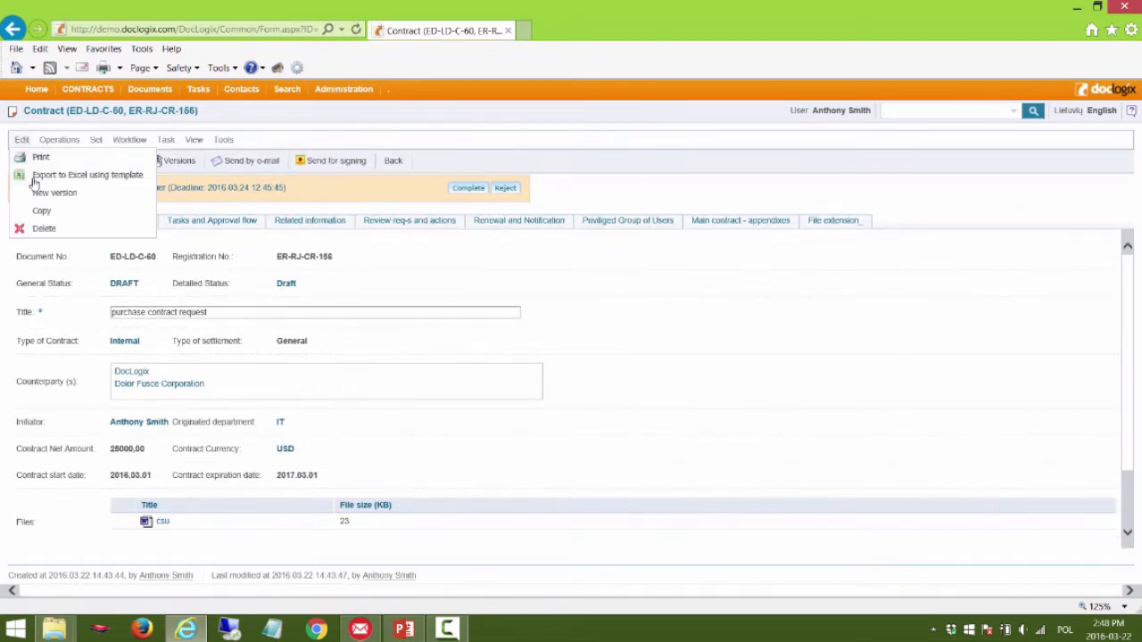
pyautogui.click(41, 195)
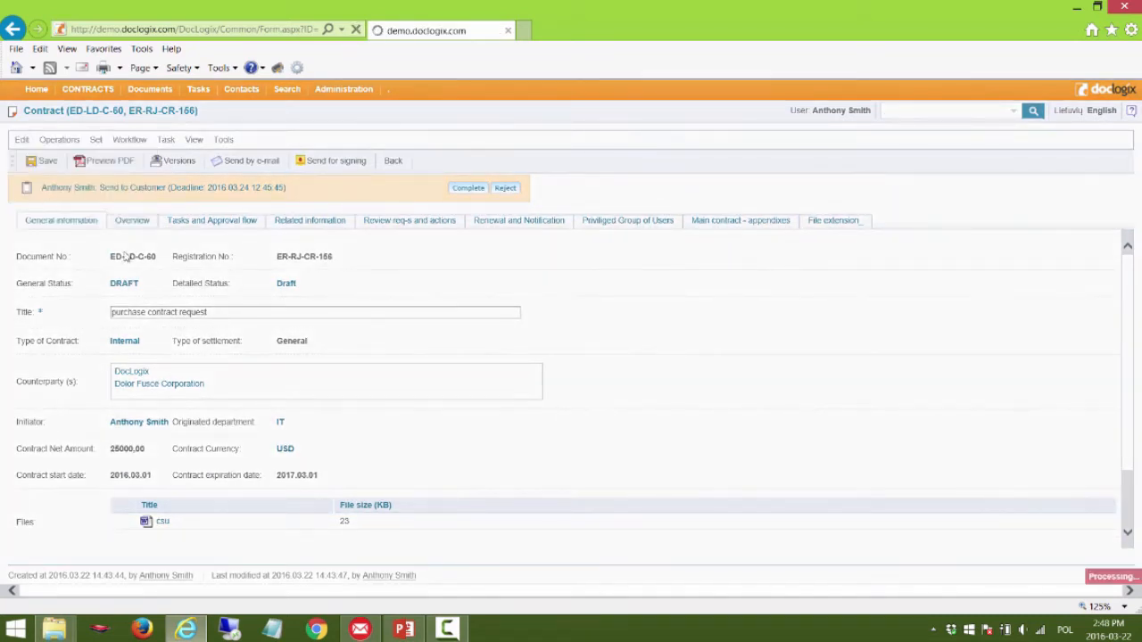
pyautogui.click(31, 117)
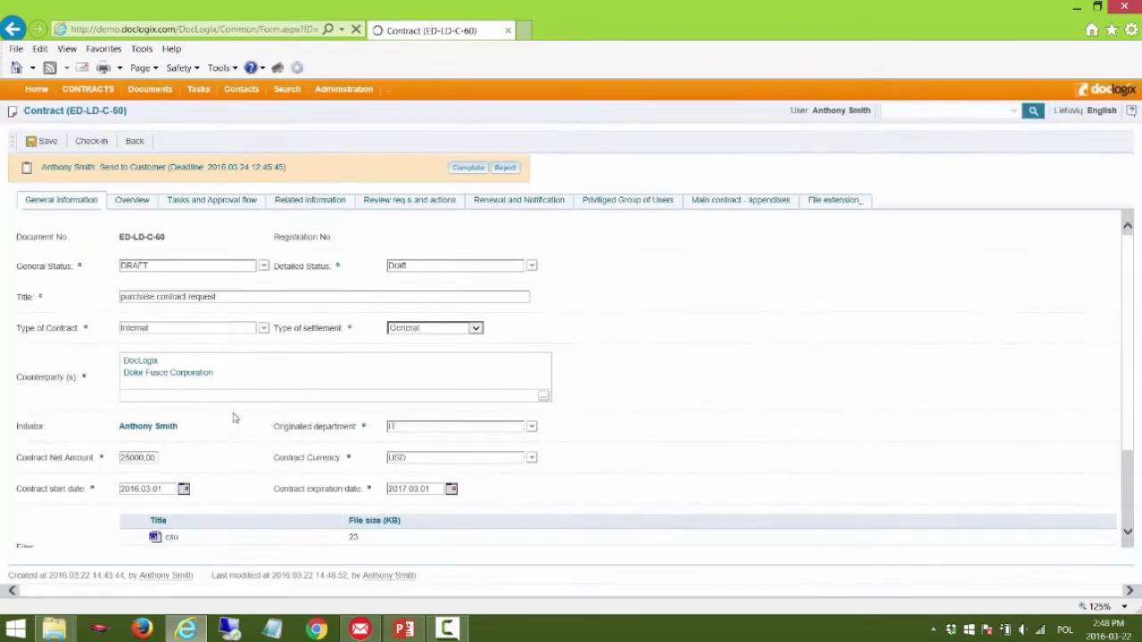
pyautogui.scroll(-3, 241, 428)
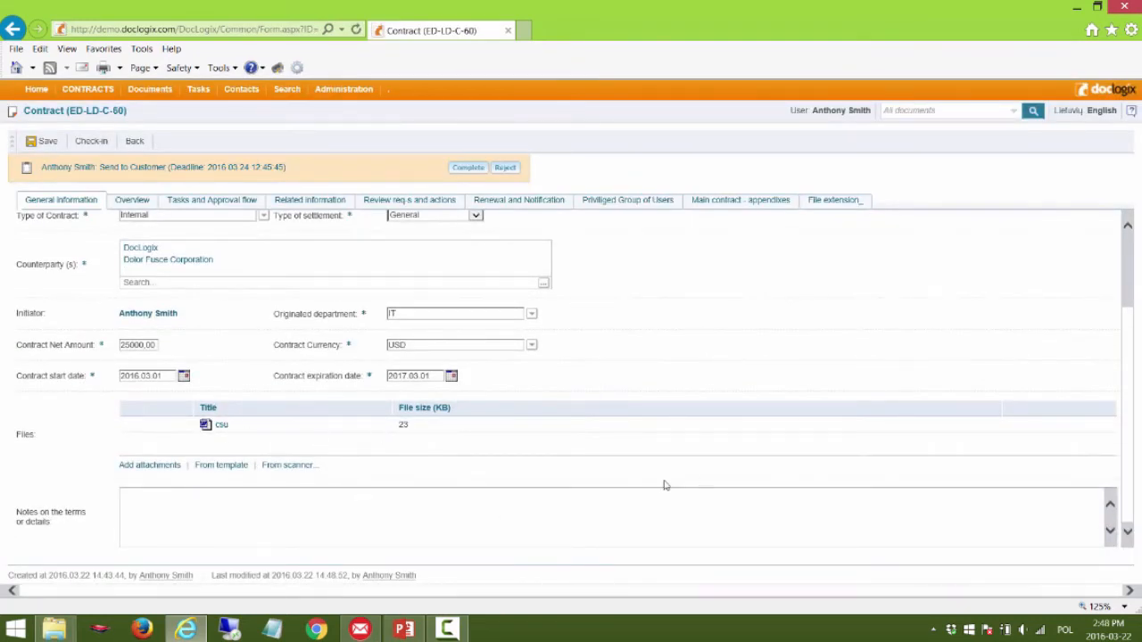
pyautogui.click(381, 427)
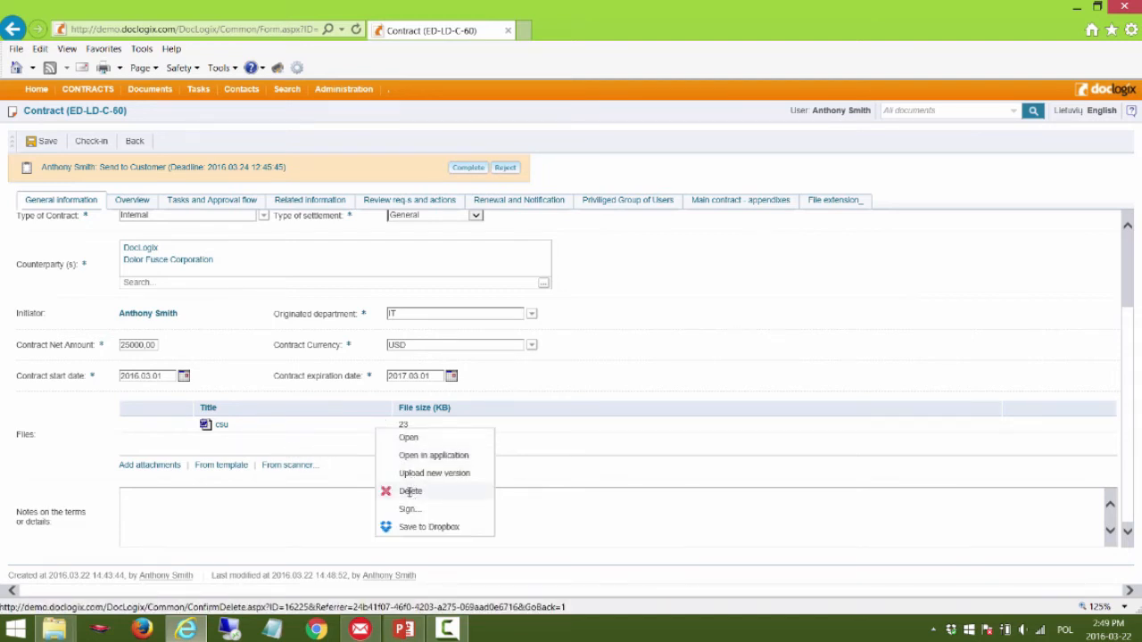
# Replace the csu attachment with csuDECINT_2.doc and check contract ED-LD-C-60 back in.
pyautogui.click(410, 491)
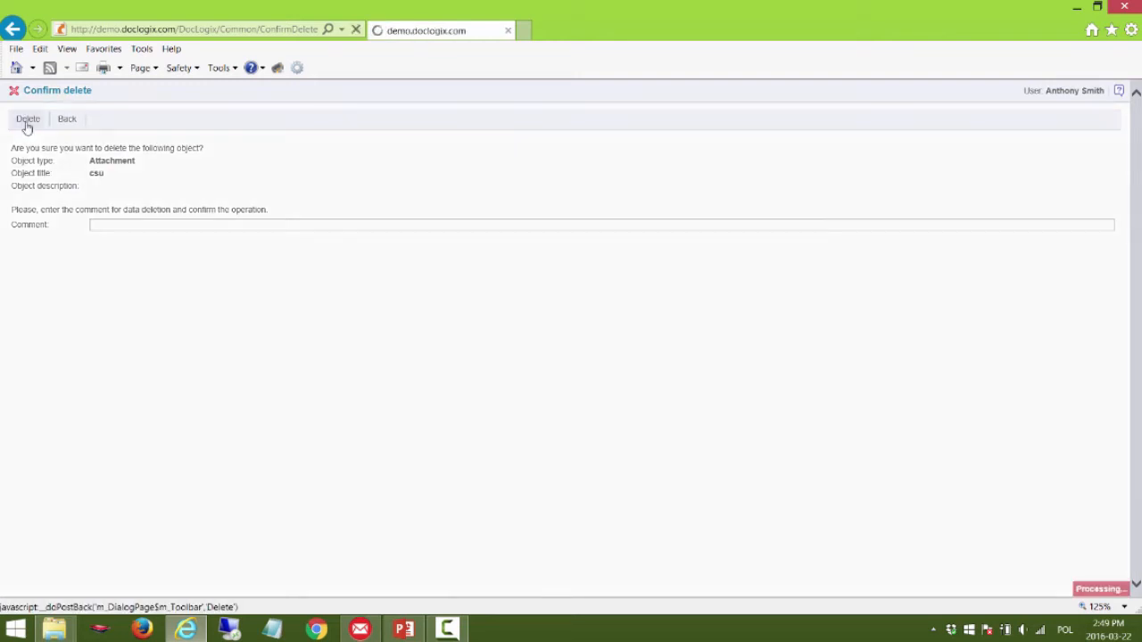
pyautogui.click(27, 123)
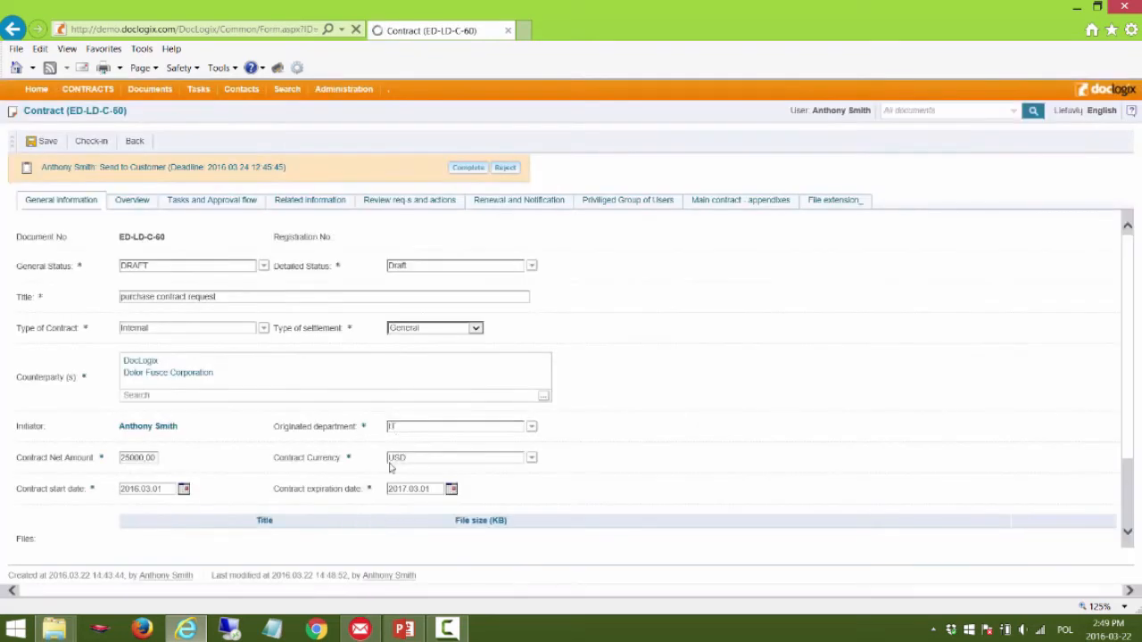
pyautogui.scroll(-2, 367, 461)
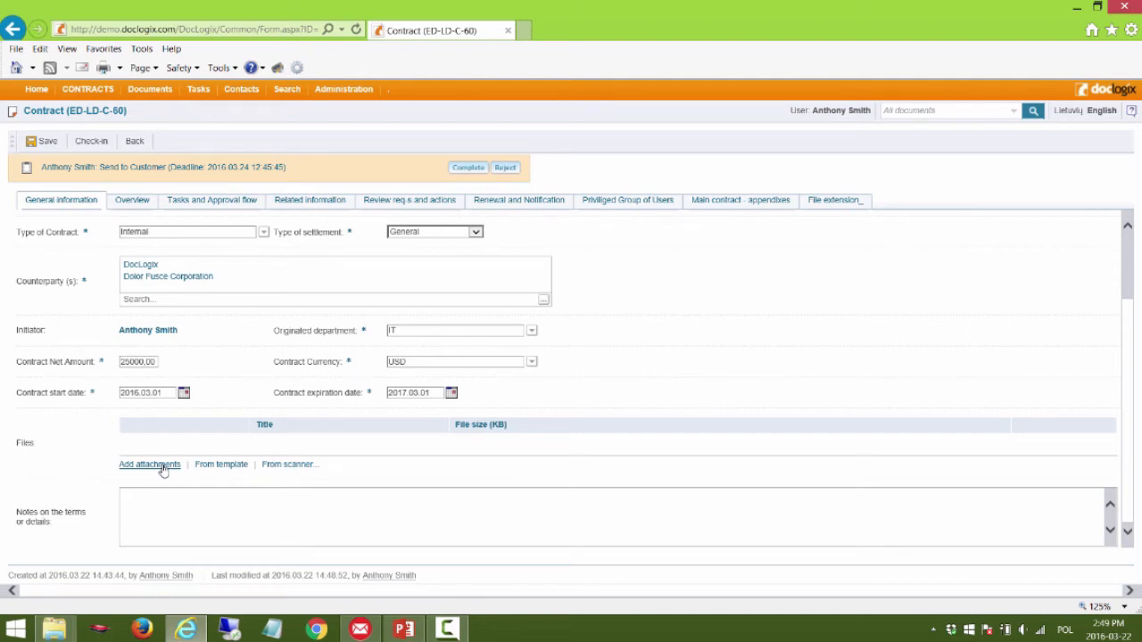
pyautogui.click(150, 465)
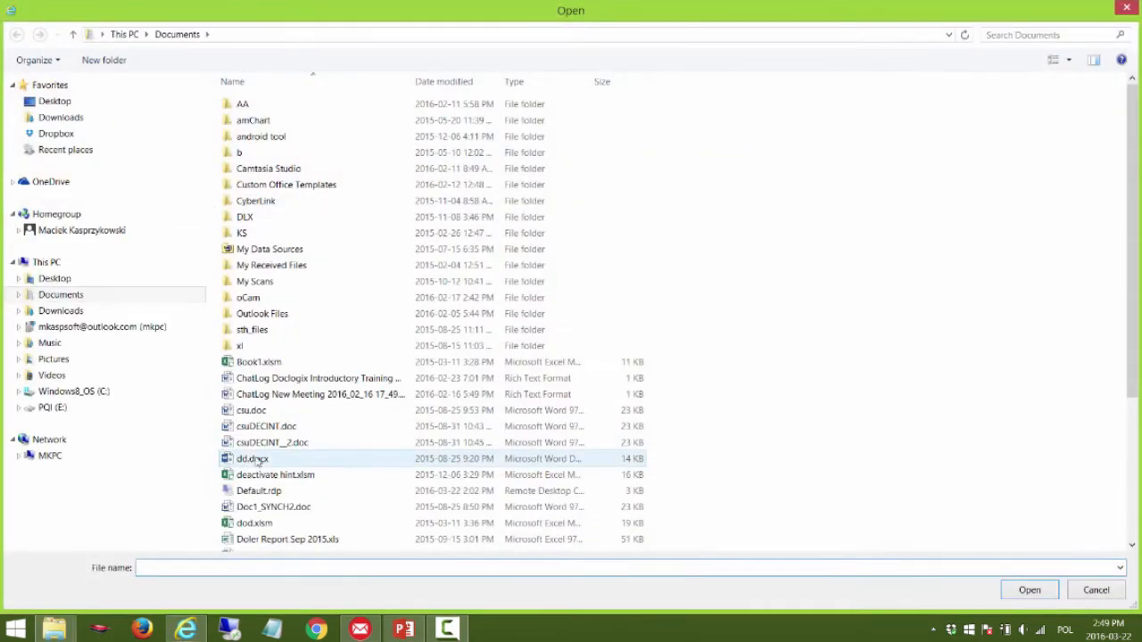
pyautogui.click(260, 442)
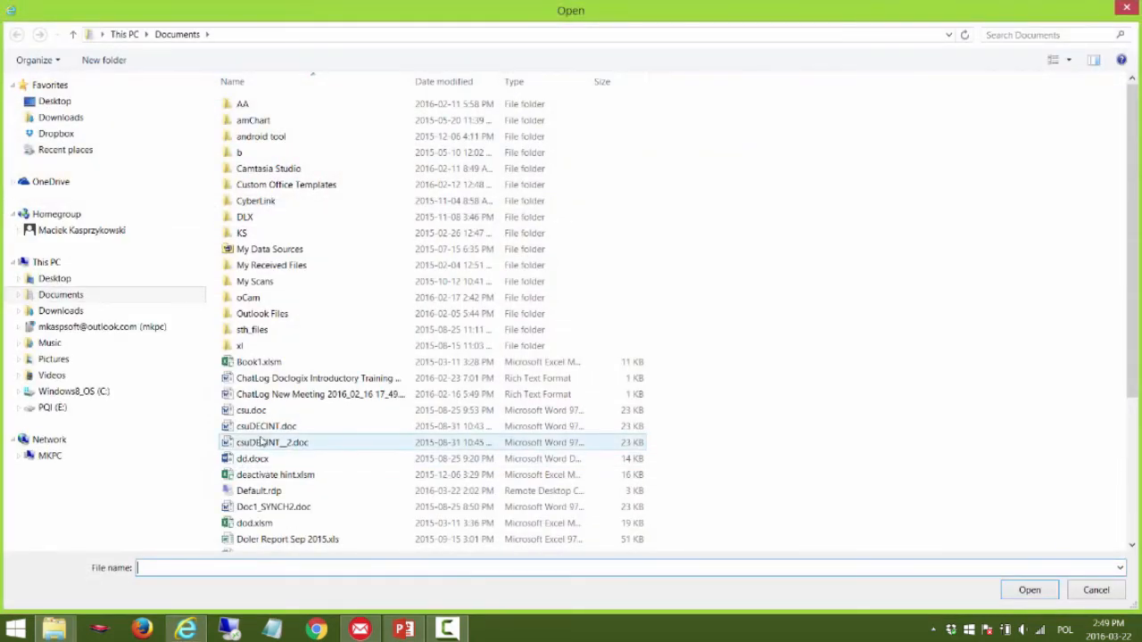
pyautogui.click(1015, 595)
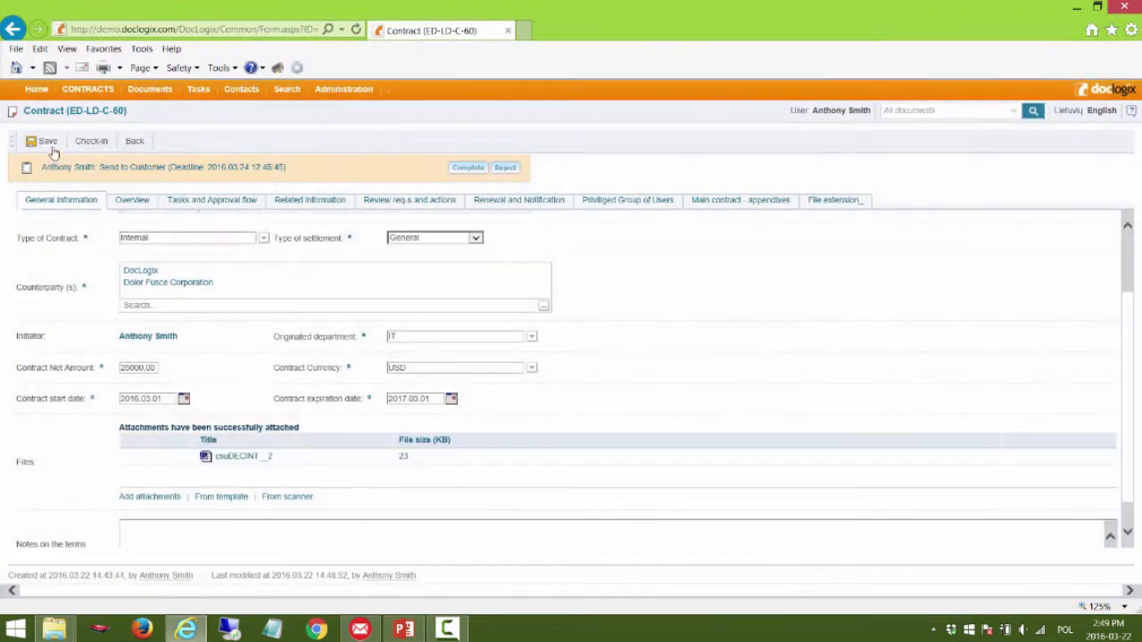
pyautogui.click(84, 145)
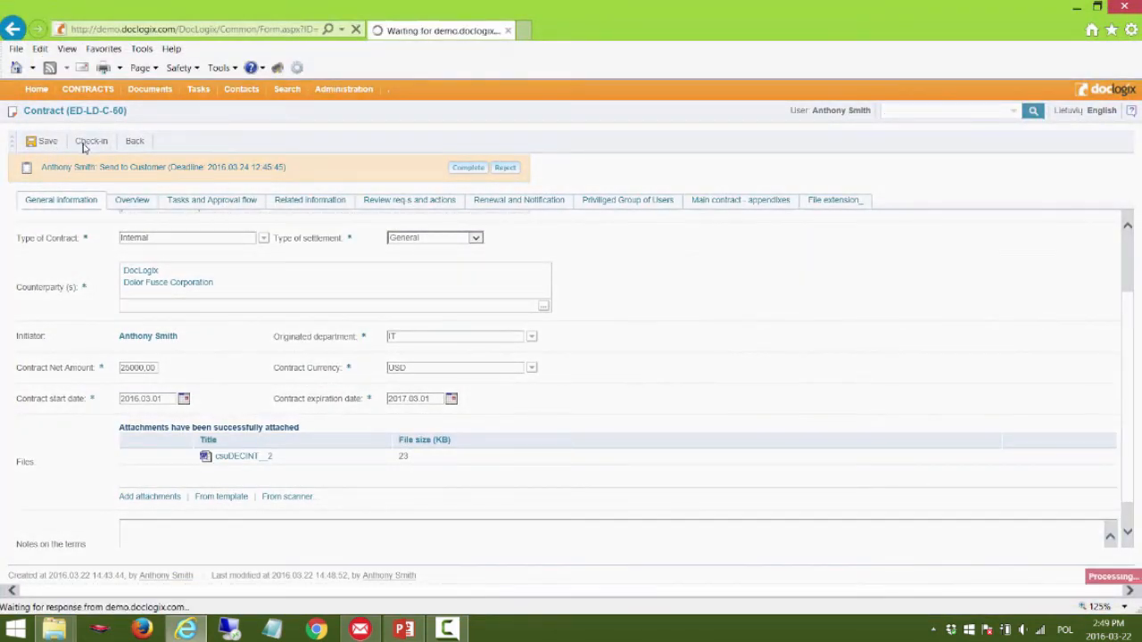
# Open View > Version log for ED-LD-C-60, showing versions 1.0 and 2.0.
pyautogui.moveTo(202, 143)
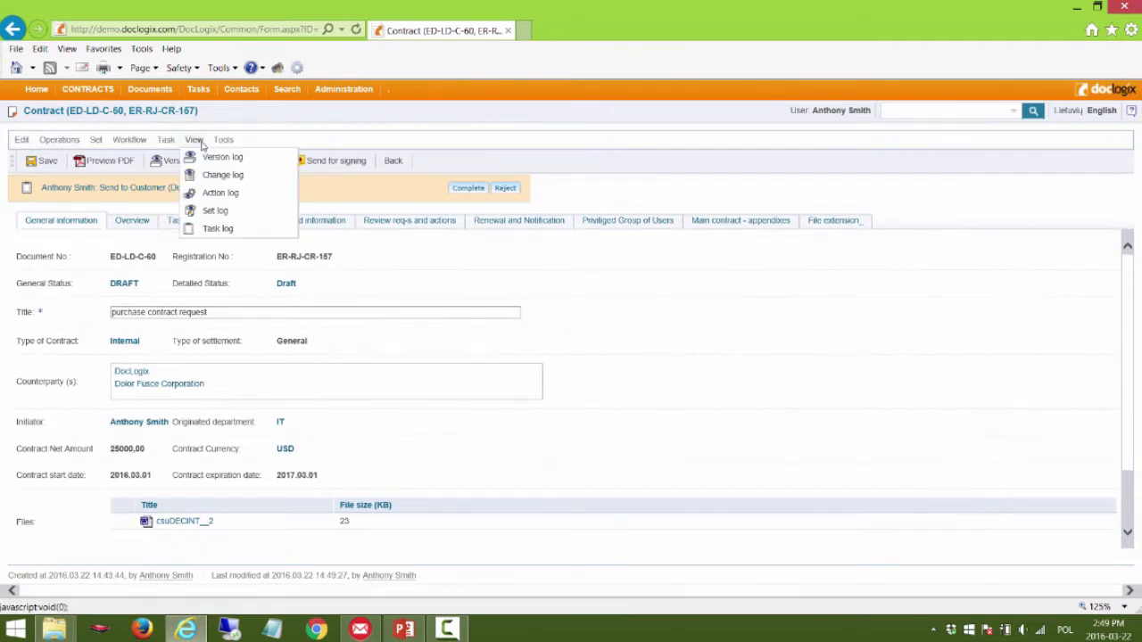
pyautogui.click(212, 159)
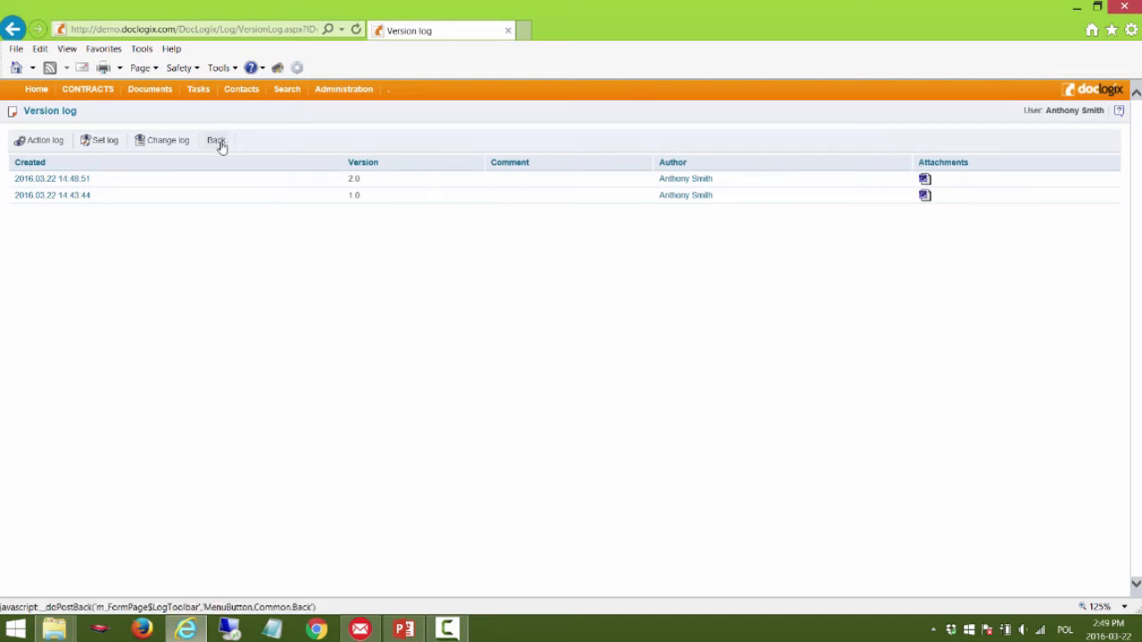
# Bring PowerPoint to the front on slide 13, 'Contract negotiation'.
pyautogui.moveTo(406, 620)
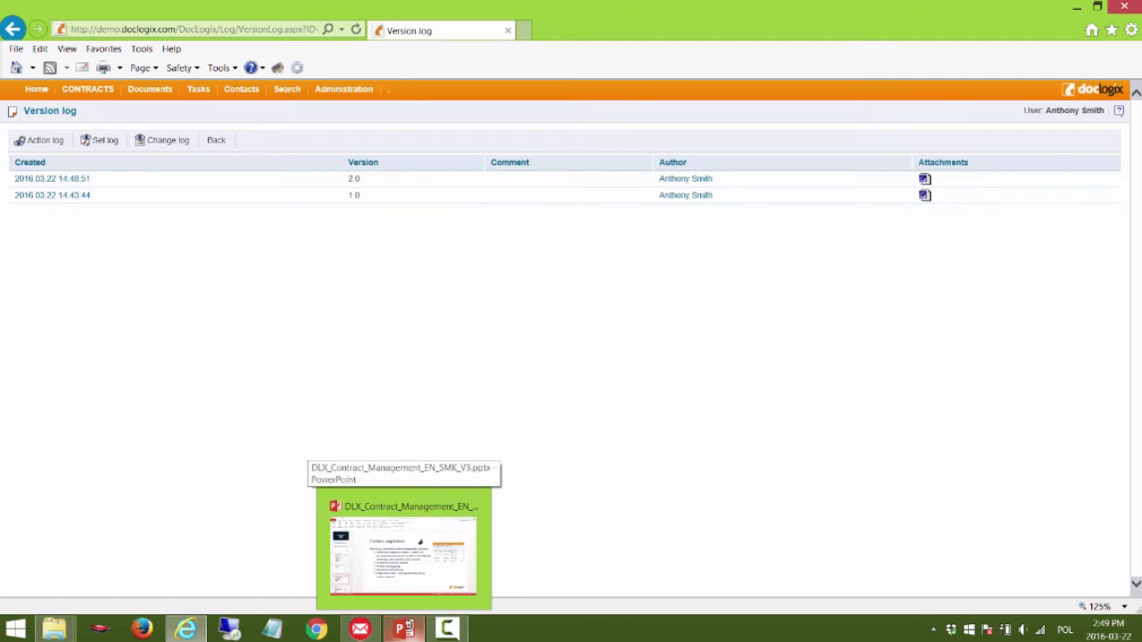
pyautogui.click(377, 548)
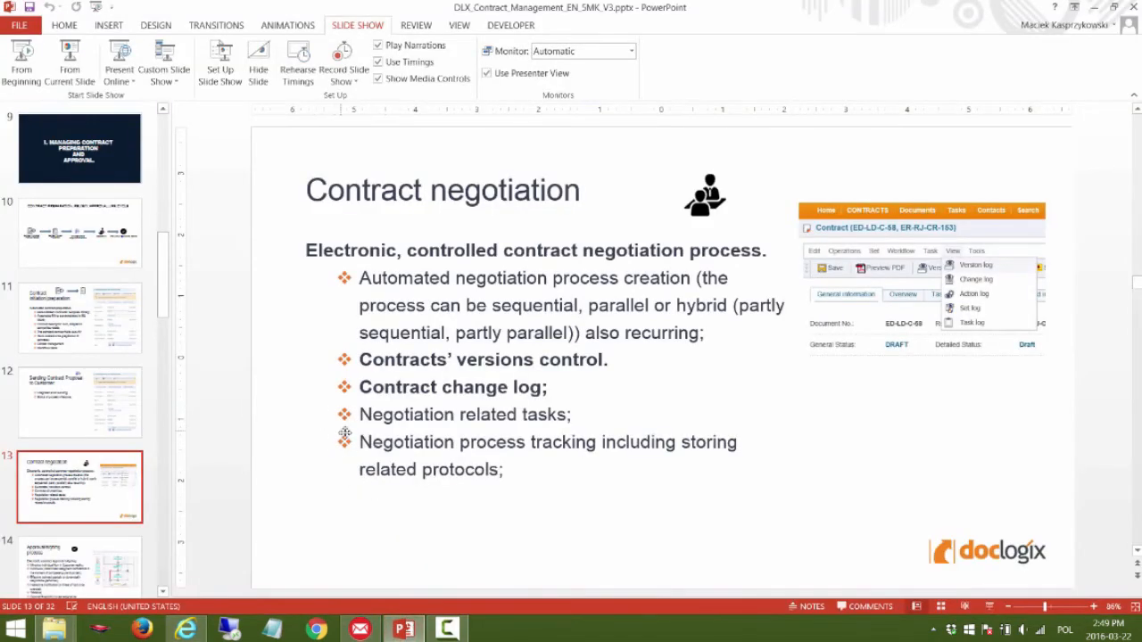
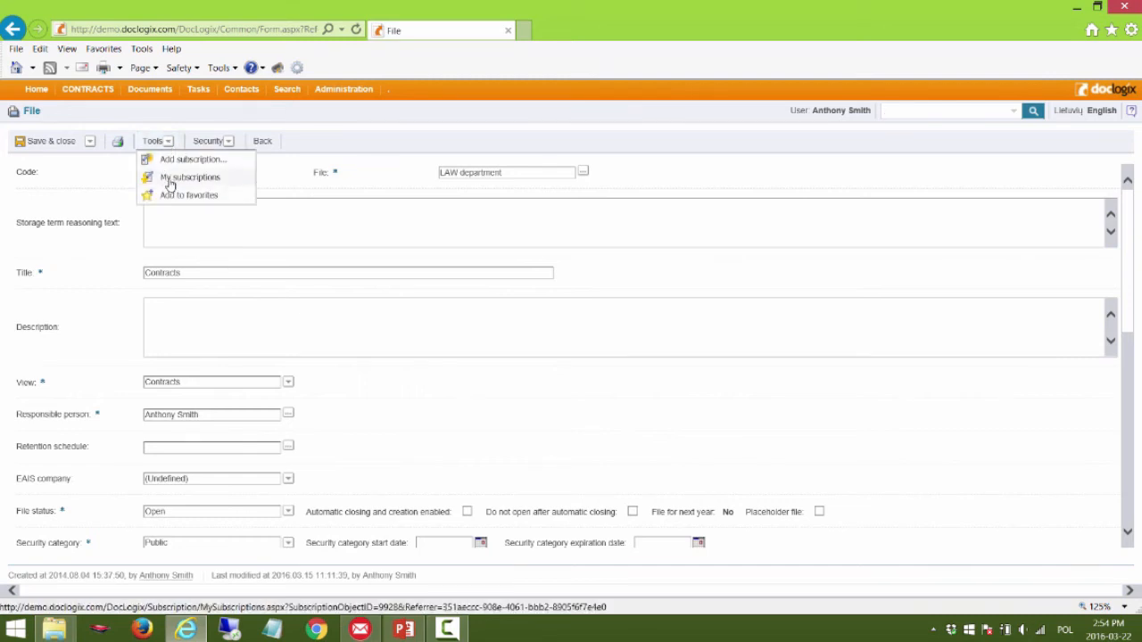
# Check the 'Reminder on high value contract creation' subscription's Advanced settings and High value contracts filter, then return to Documents.
pyautogui.click(171, 181)
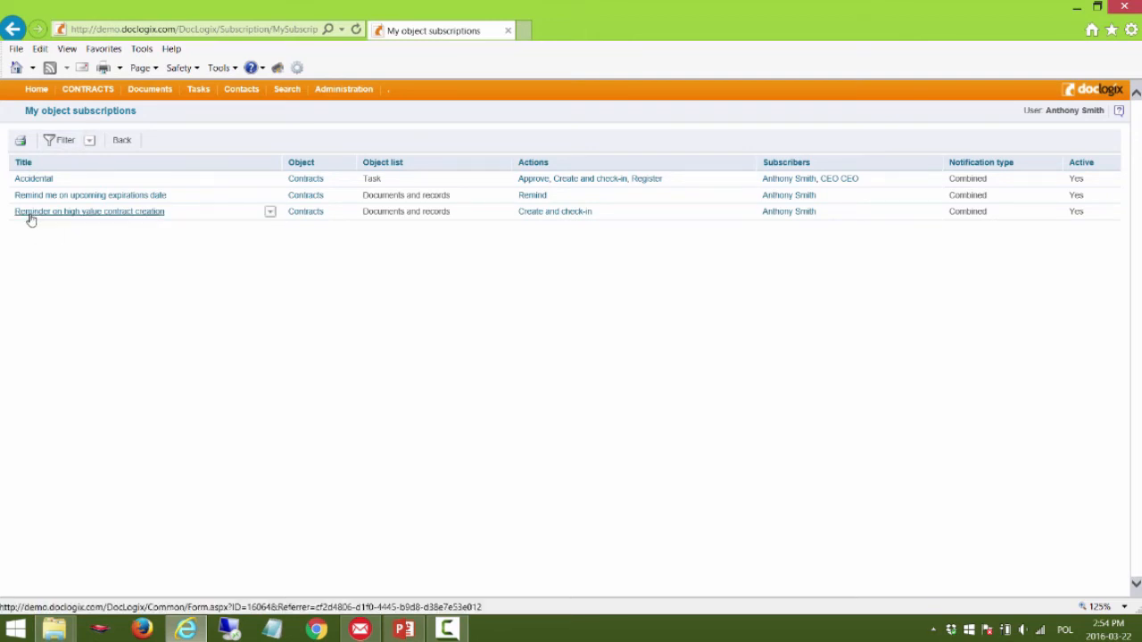
pyautogui.click(33, 218)
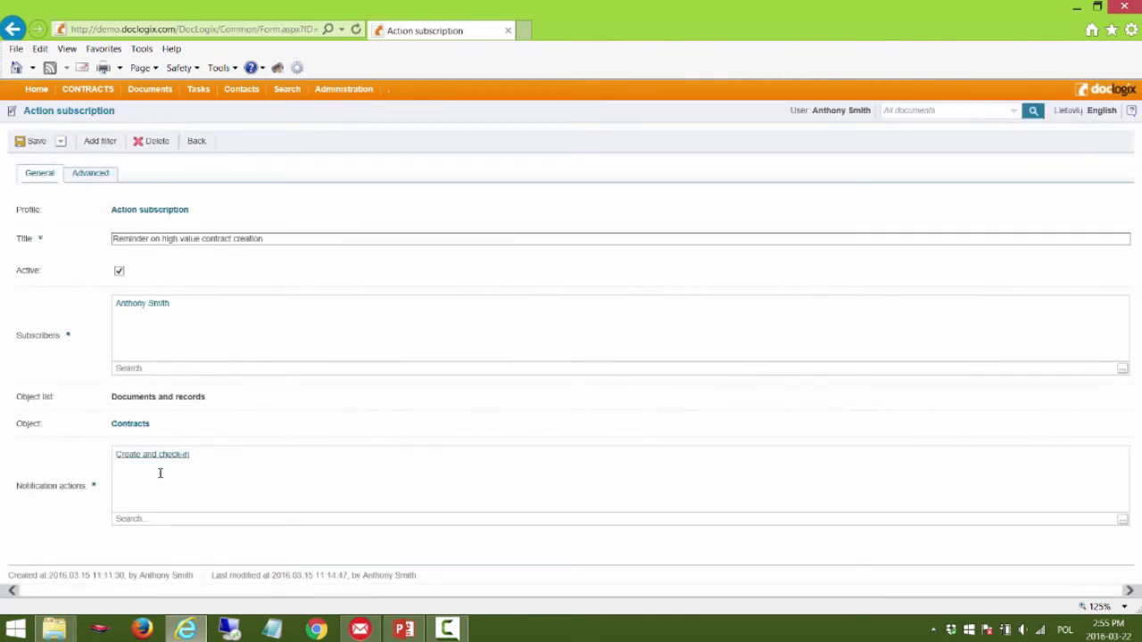
pyautogui.click(90, 172)
pyautogui.scroll(-1, 127, 384)
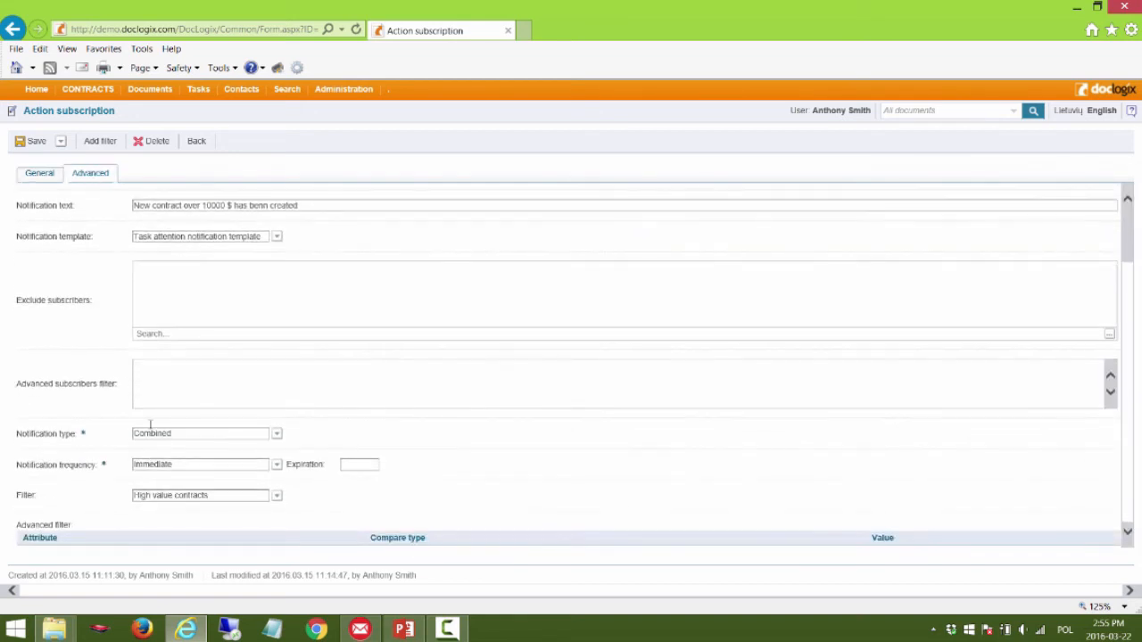
pyautogui.click(197, 496)
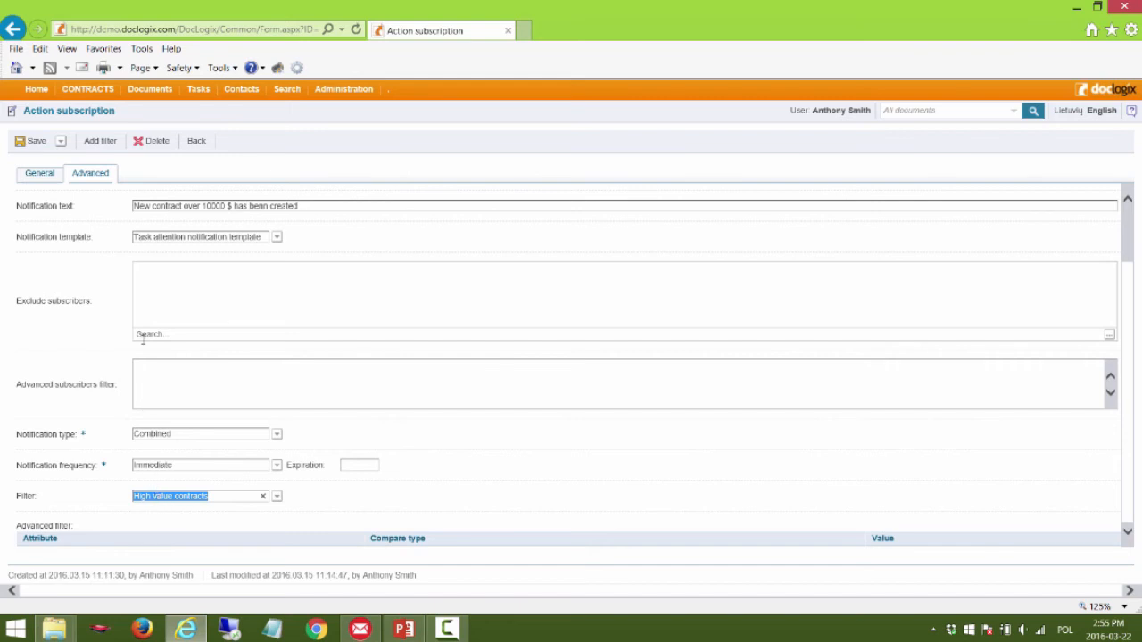
pyautogui.click(152, 92)
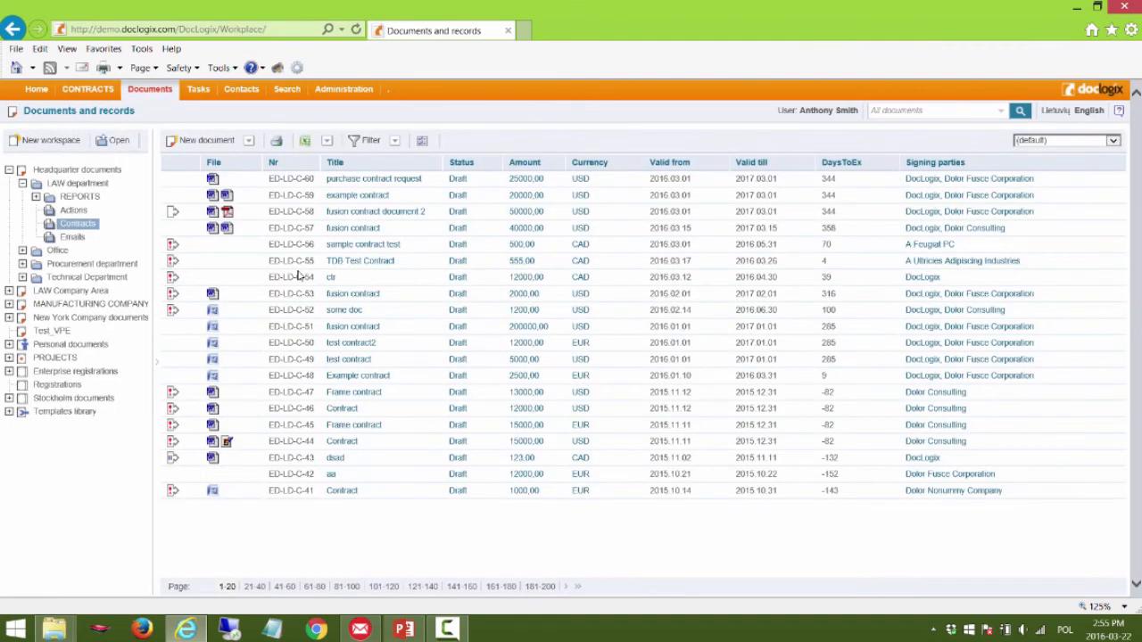
# Present the slides from slide 19 through Execution - Accessibility, then return to the DocLogix contracts list.
pyautogui.moveTo(445, 632)
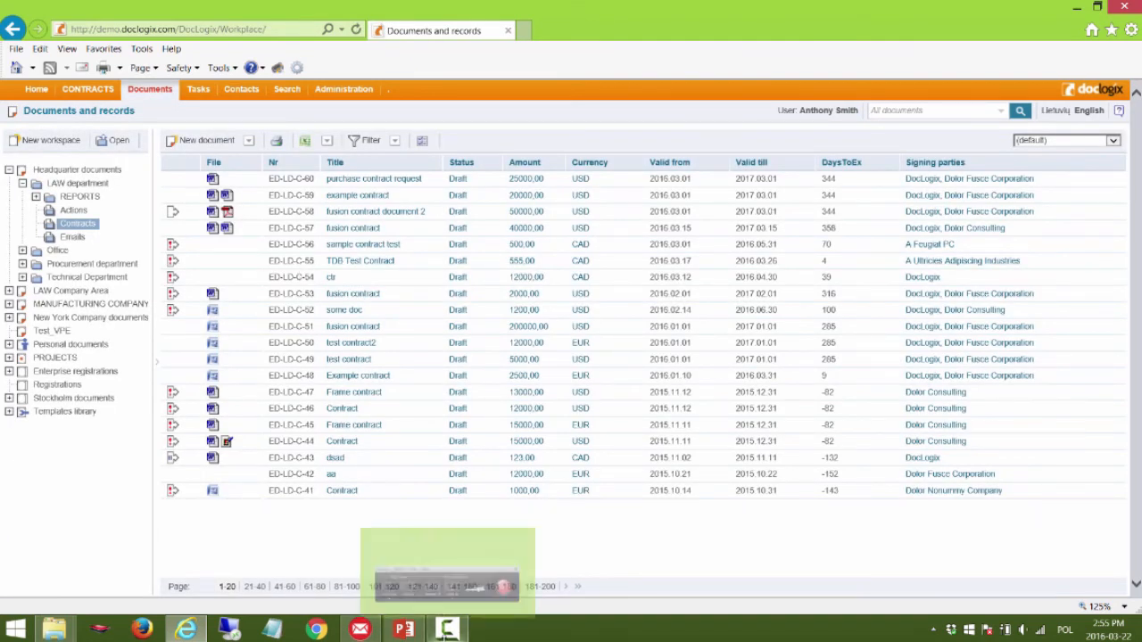
pyautogui.moveTo(406, 632)
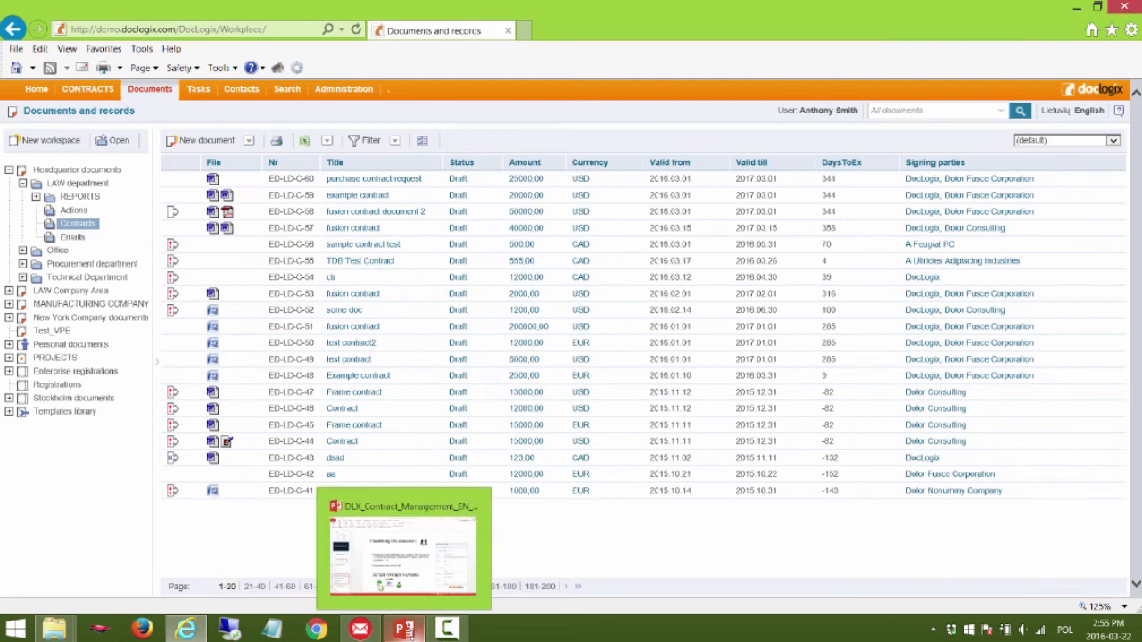
pyautogui.click(404, 630)
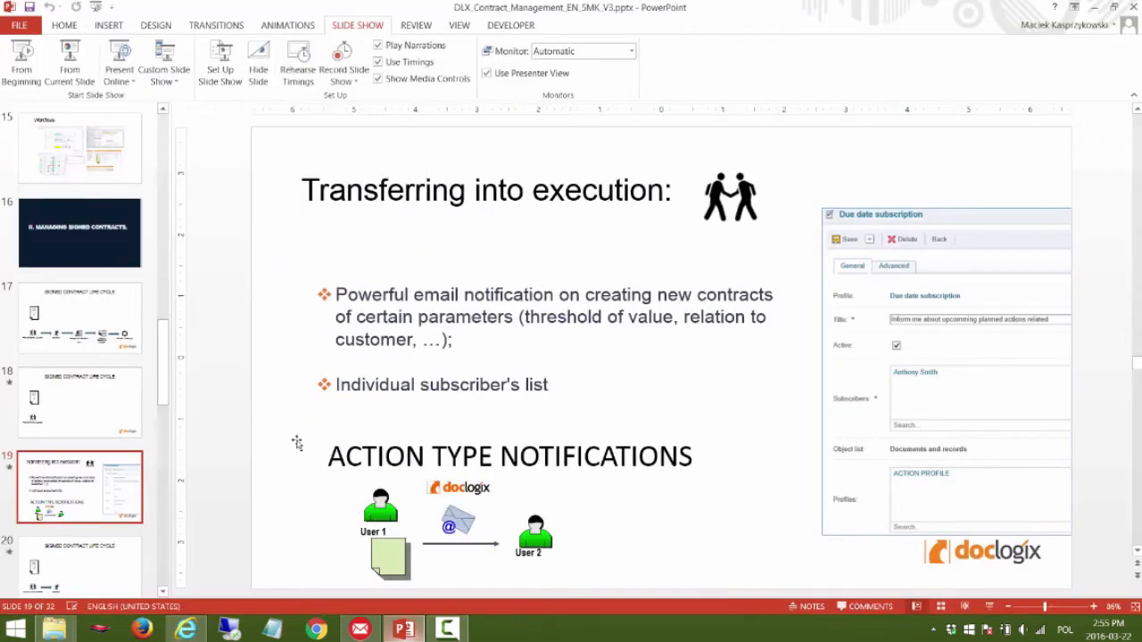
pyautogui.click(69, 67)
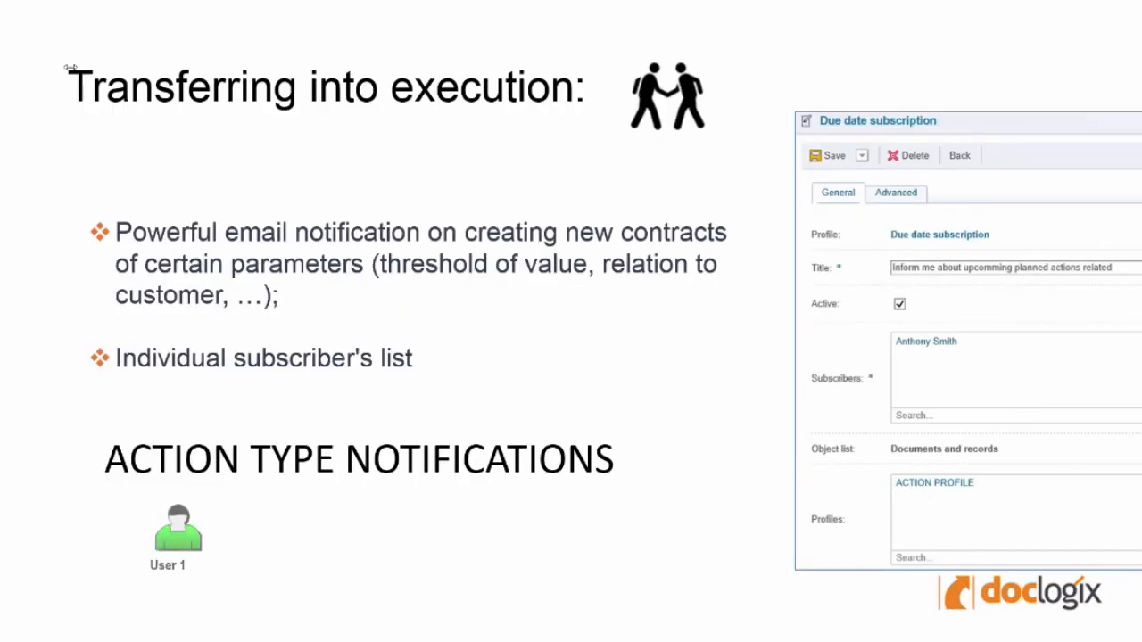
pyautogui.click(69, 67)
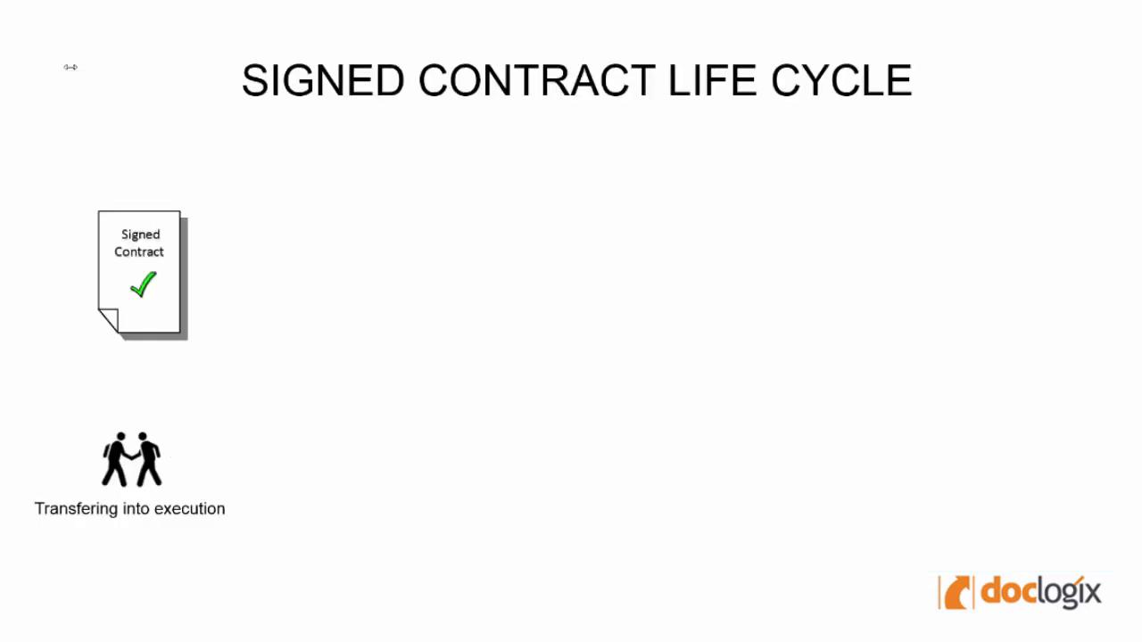
pyautogui.click(70, 67)
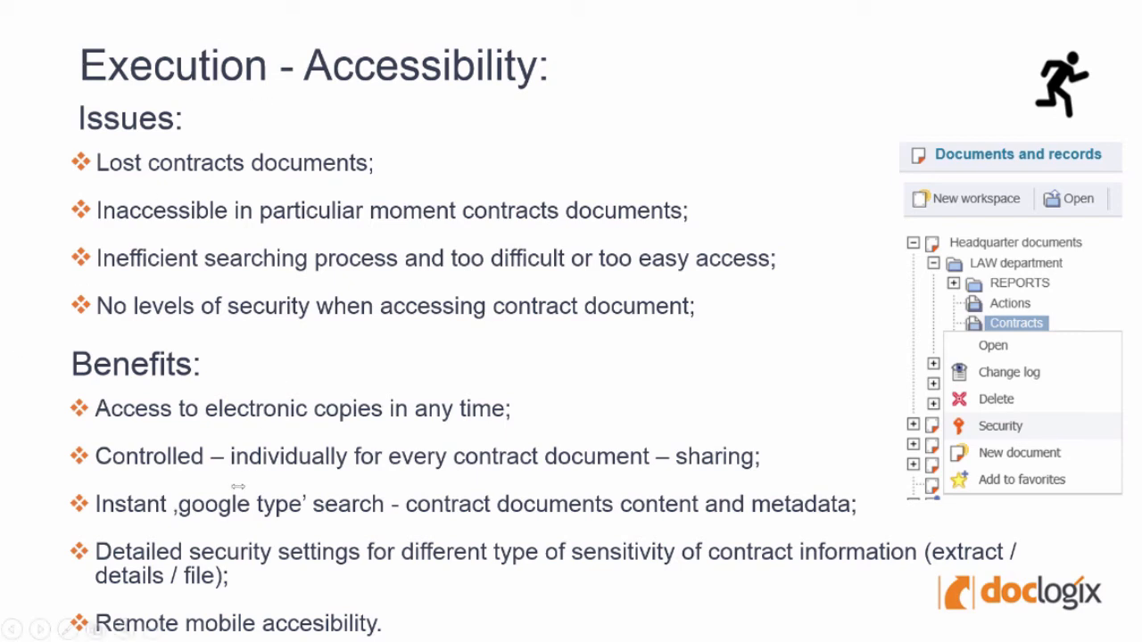
pyautogui.press('Escape')
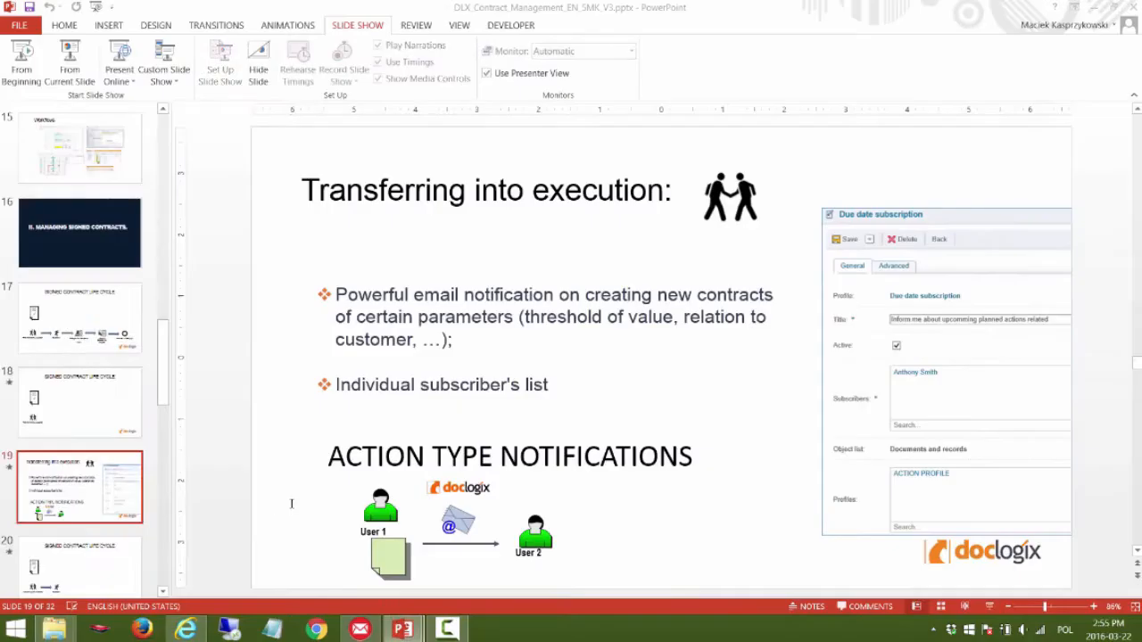
pyautogui.click(188, 630)
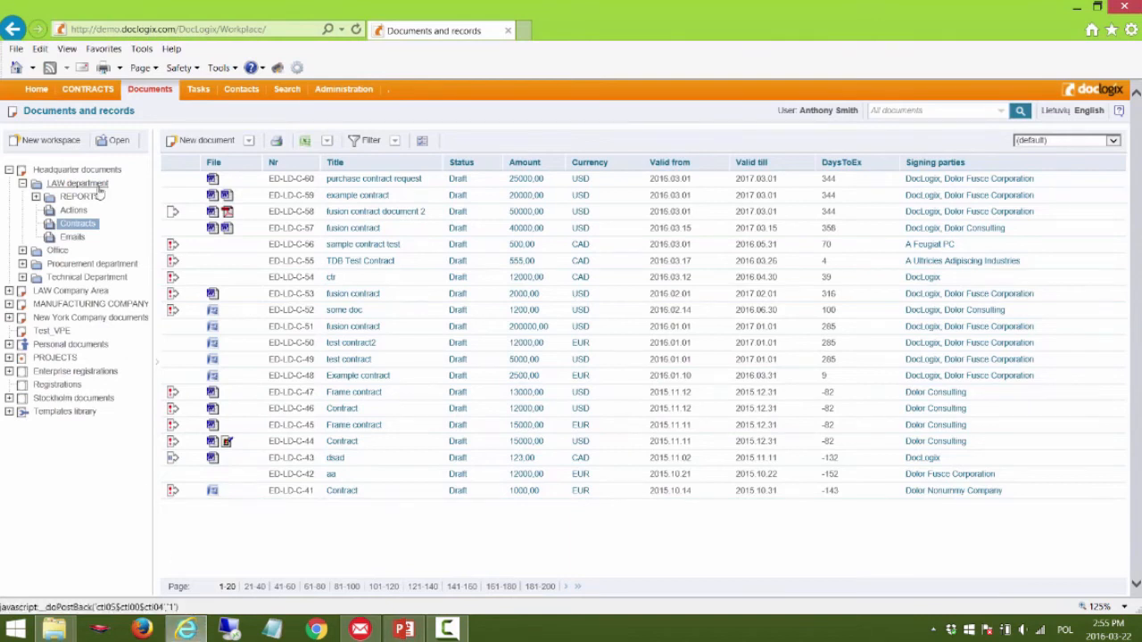
# View the security settings of the Contracts folder and of the purchase contract request.
pyautogui.click(87, 225)
pyautogui.rightClick(88, 226)
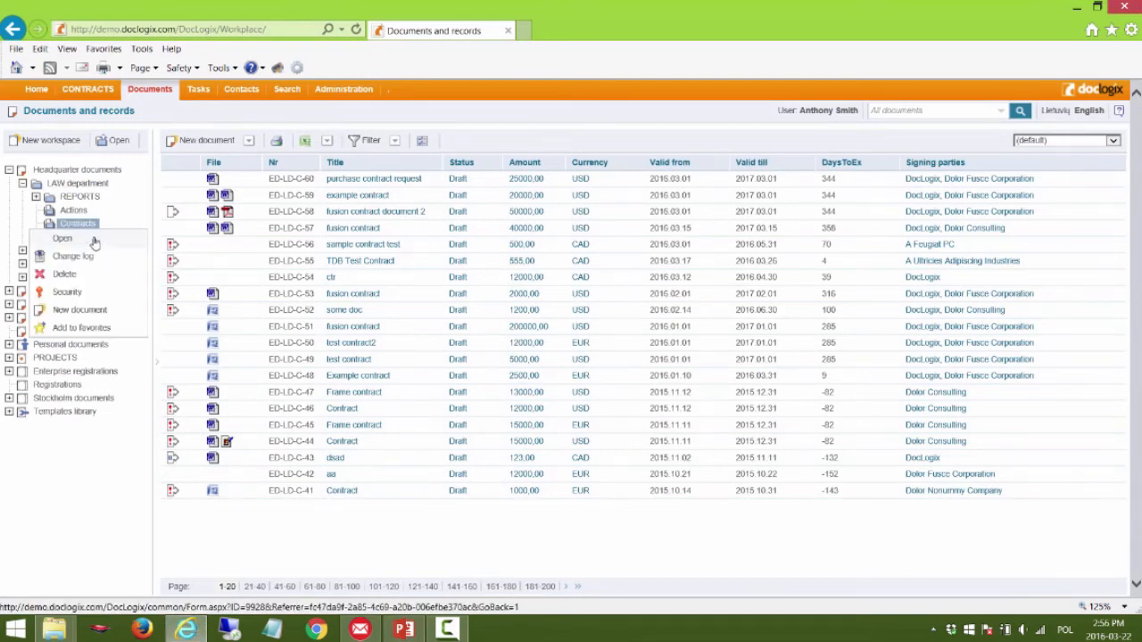
pyautogui.click(84, 295)
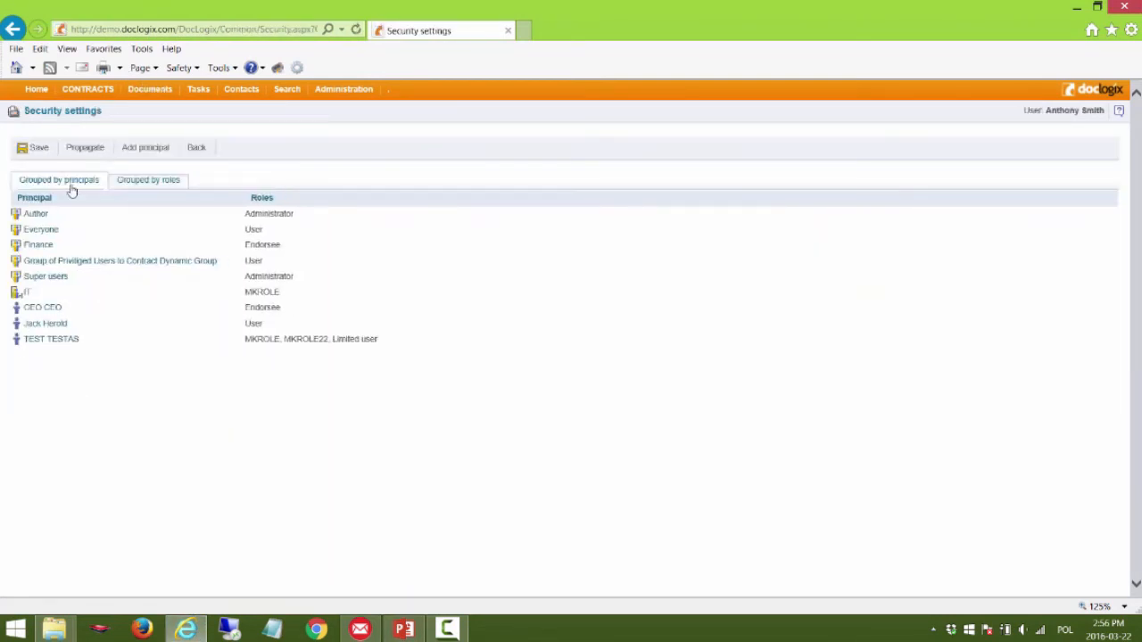
pyautogui.click(196, 150)
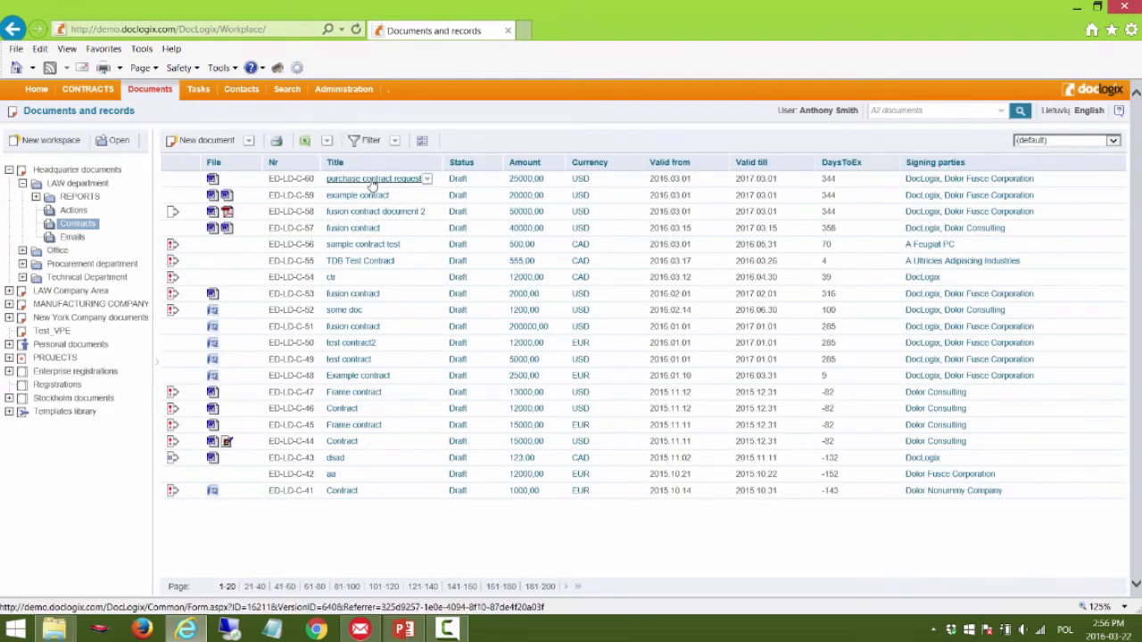
pyautogui.rightClick(373, 181)
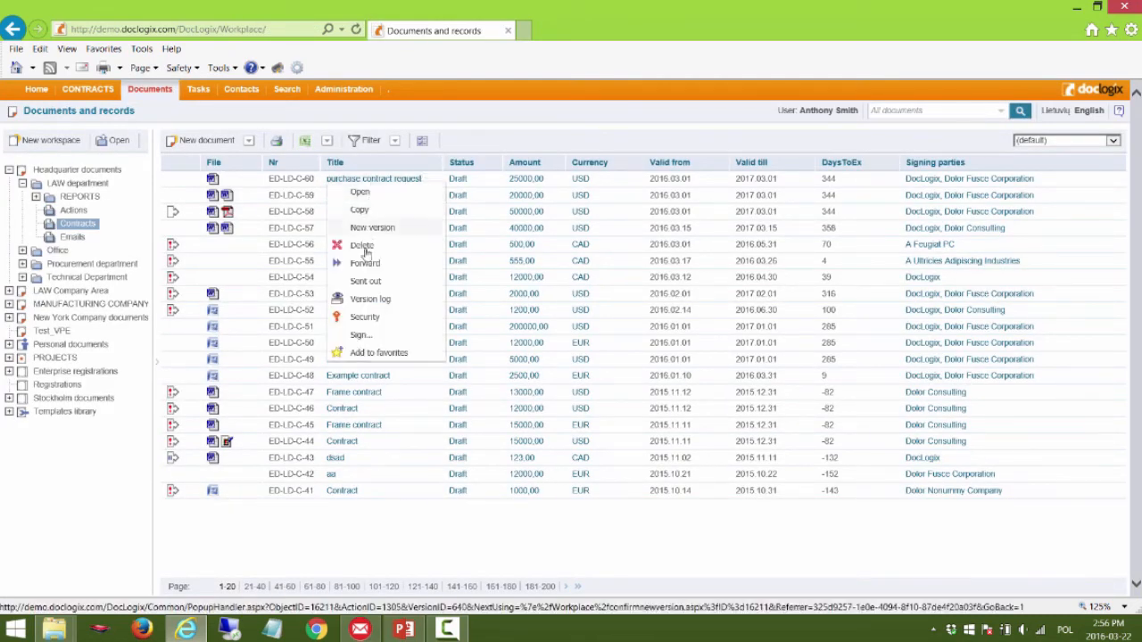
pyautogui.click(368, 316)
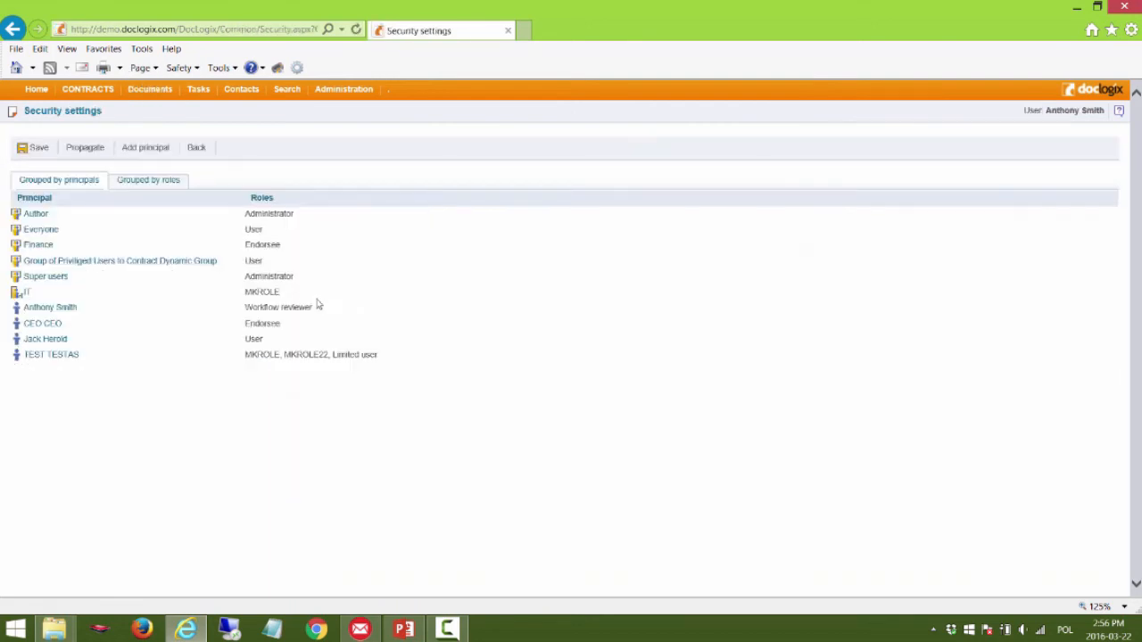
pyautogui.click(198, 149)
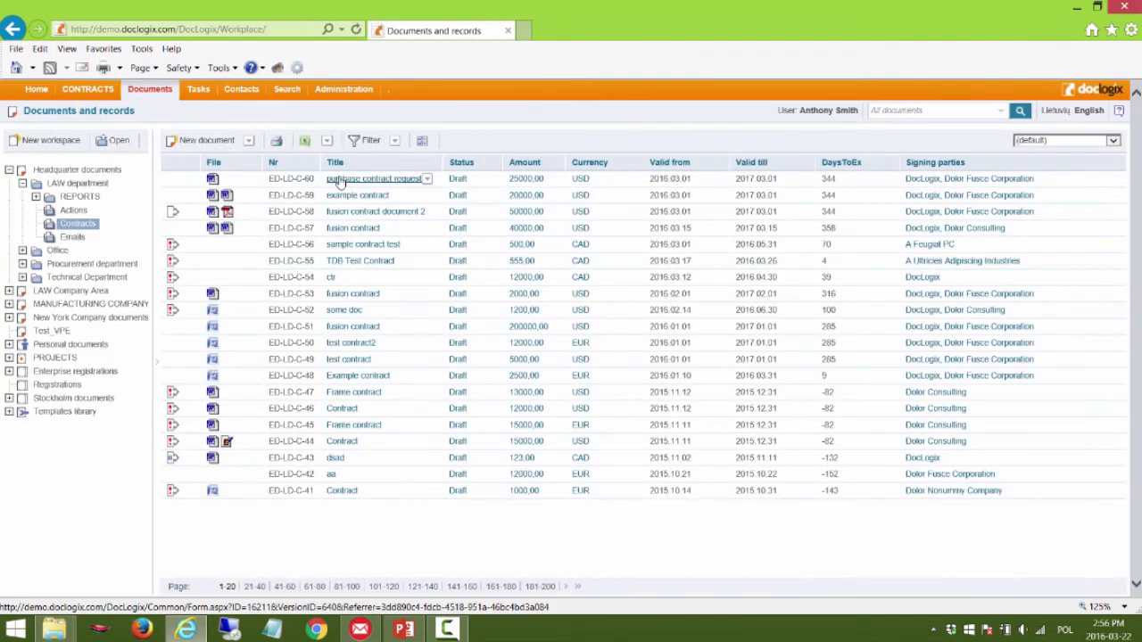
# Check the purchase contract request's Privileged Group of Users, then return to the presentation.
pyautogui.click(342, 182)
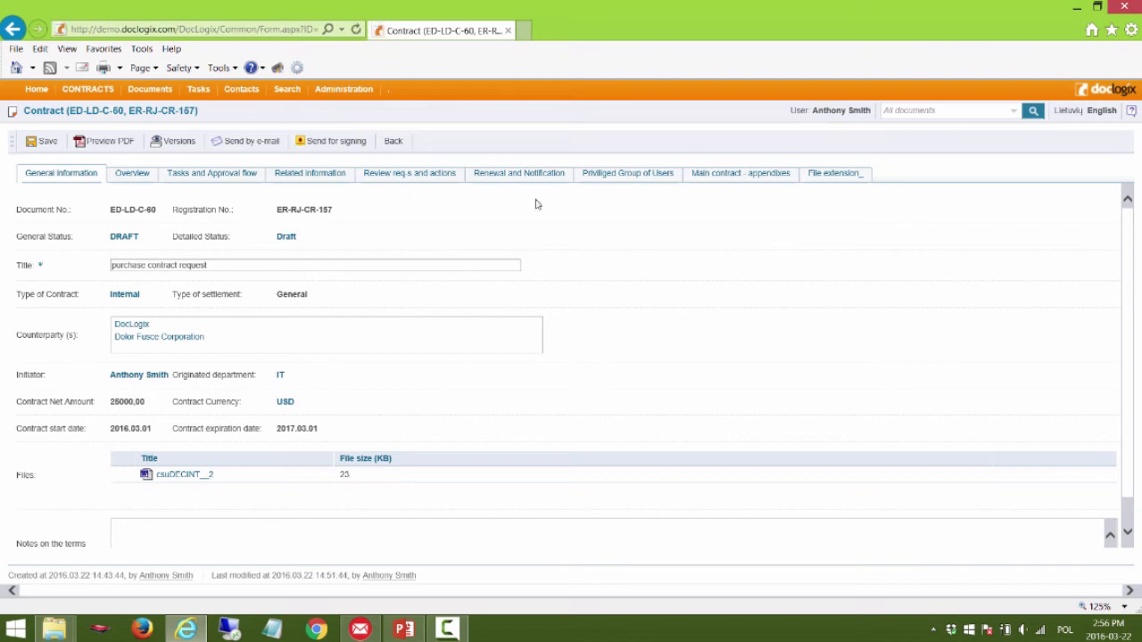
pyautogui.click(628, 176)
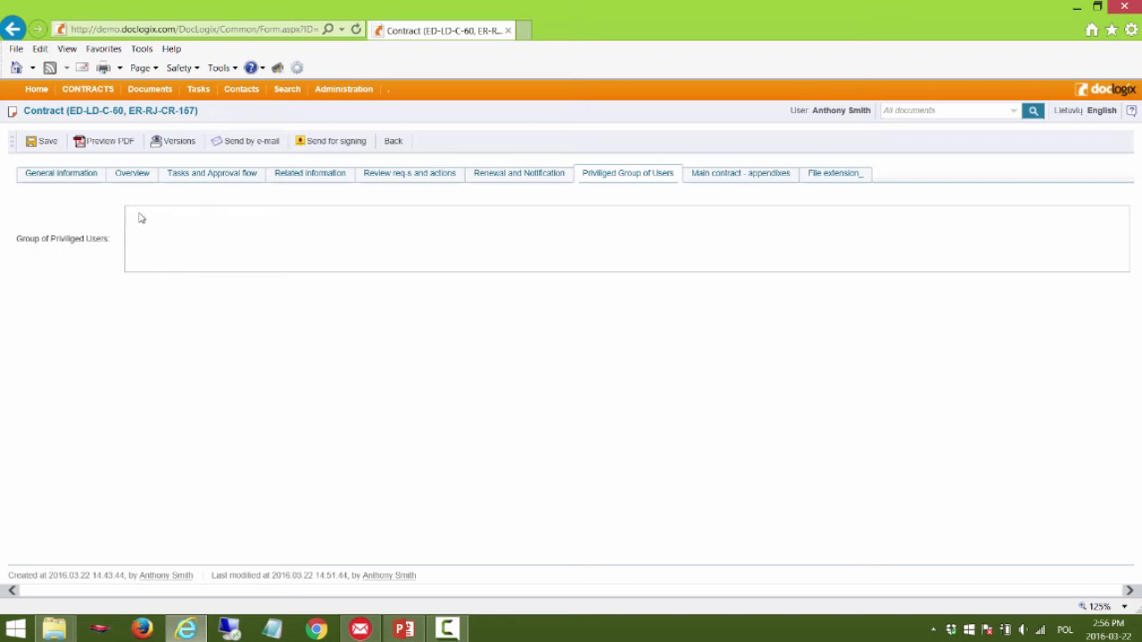
pyautogui.click(398, 143)
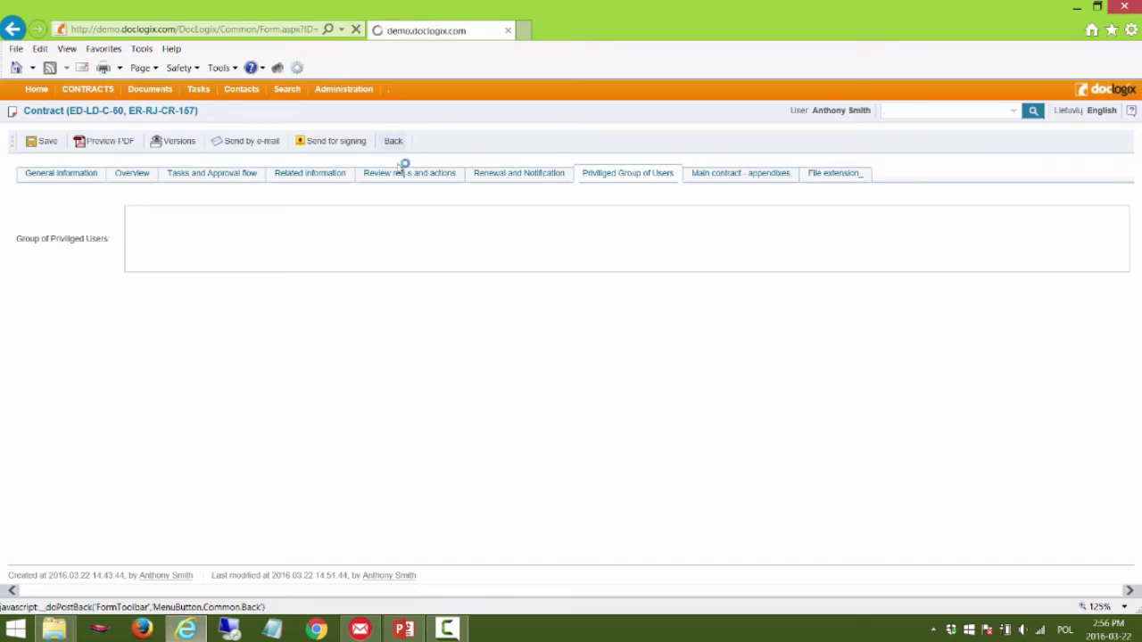
pyautogui.click(403, 629)
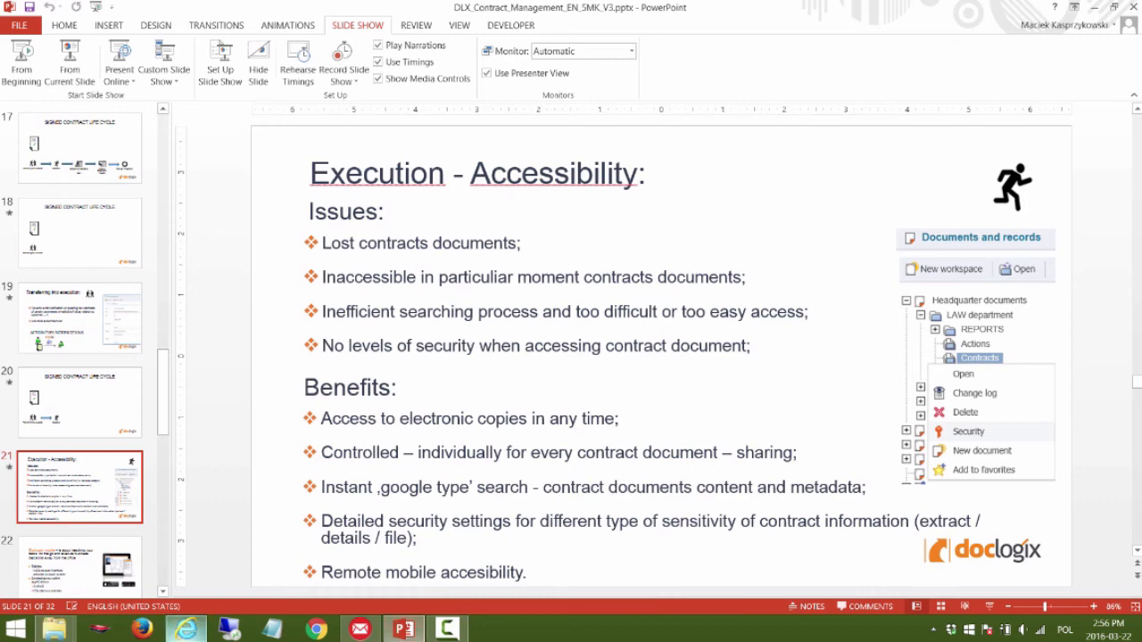
# Review the purchase contract request's Overview, Tasks and Approval flow, and General information, then return to the slides.
pyautogui.click(185, 629)
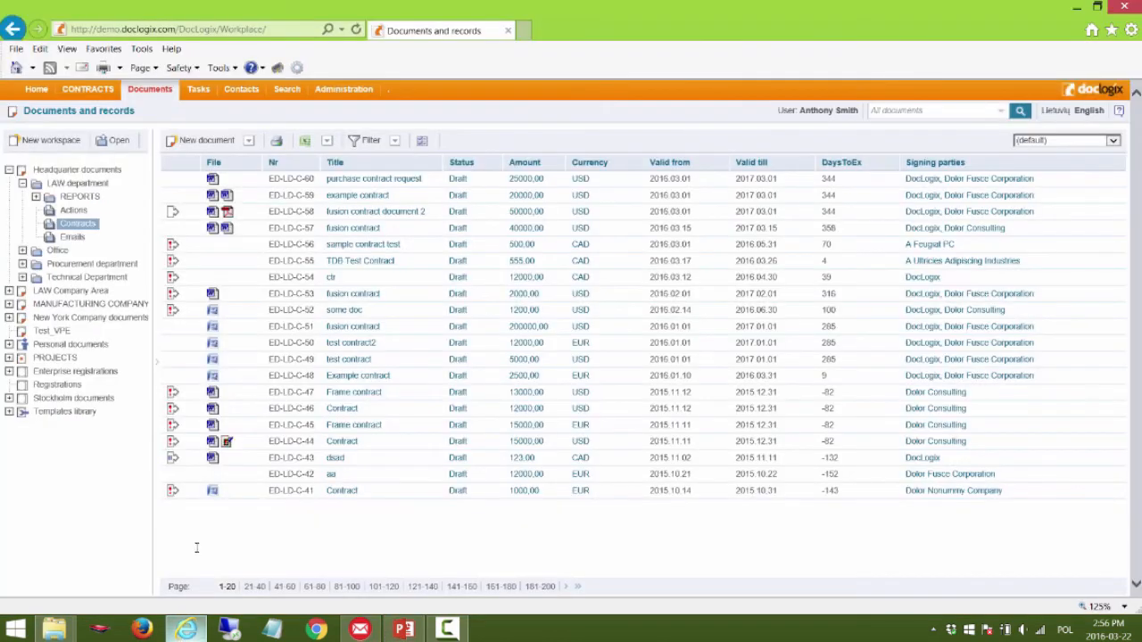
pyautogui.click(371, 180)
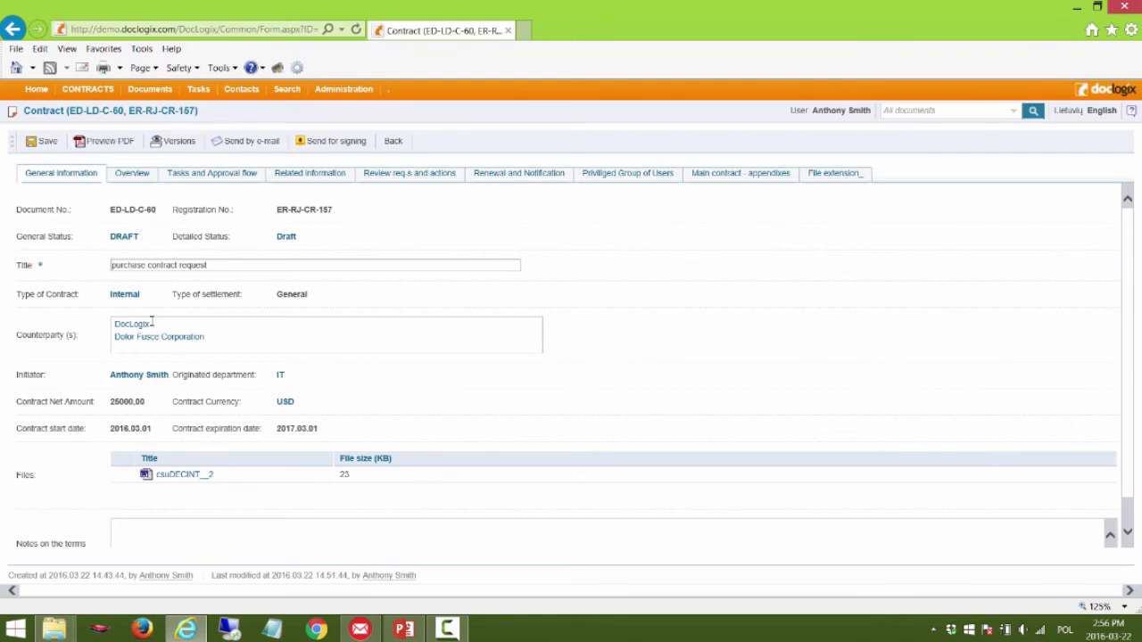
pyautogui.click(141, 174)
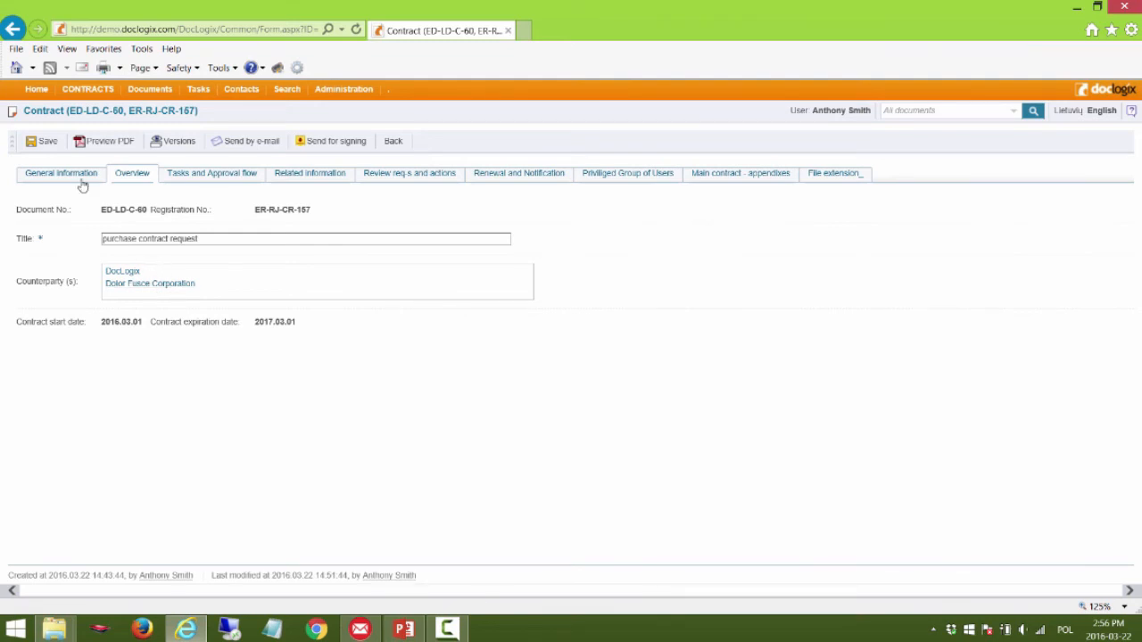
pyautogui.click(223, 178)
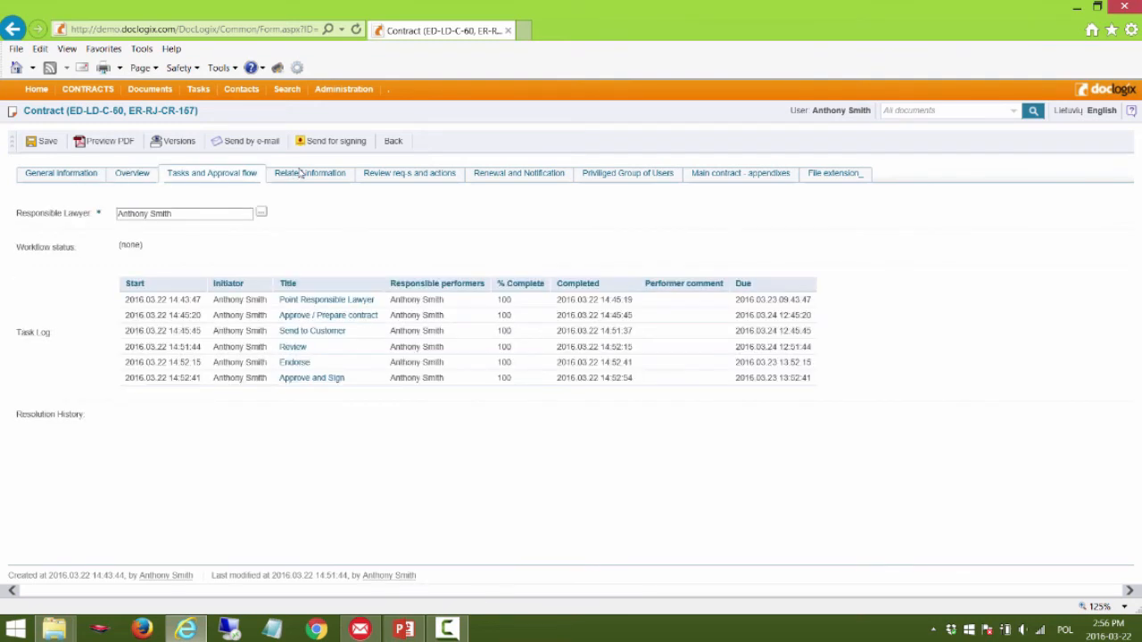
pyautogui.click(143, 179)
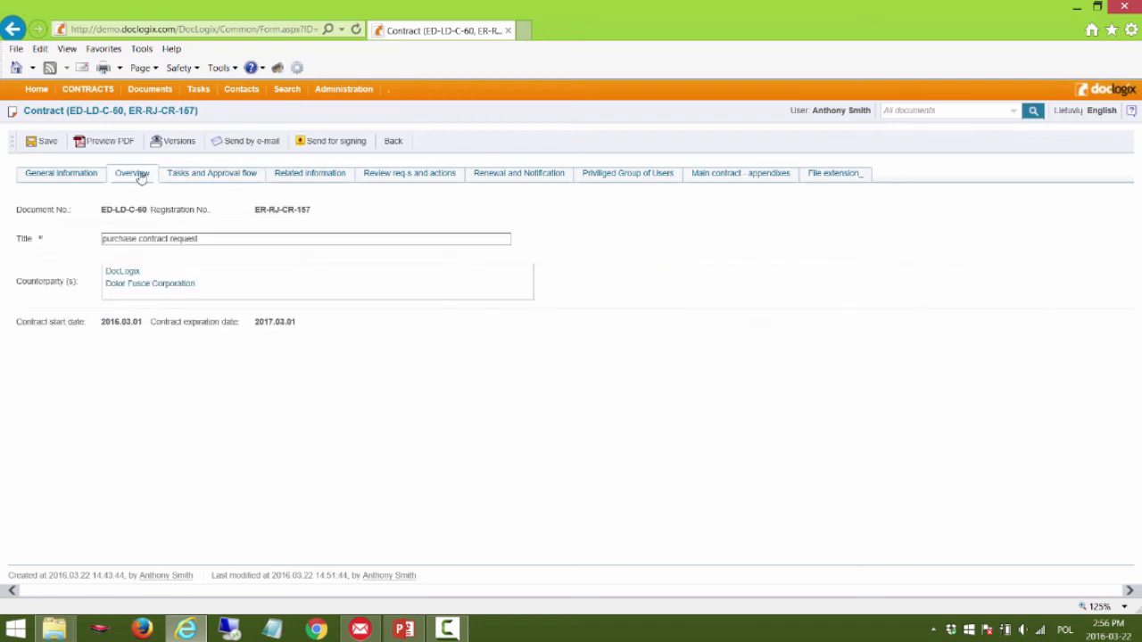
pyautogui.click(75, 177)
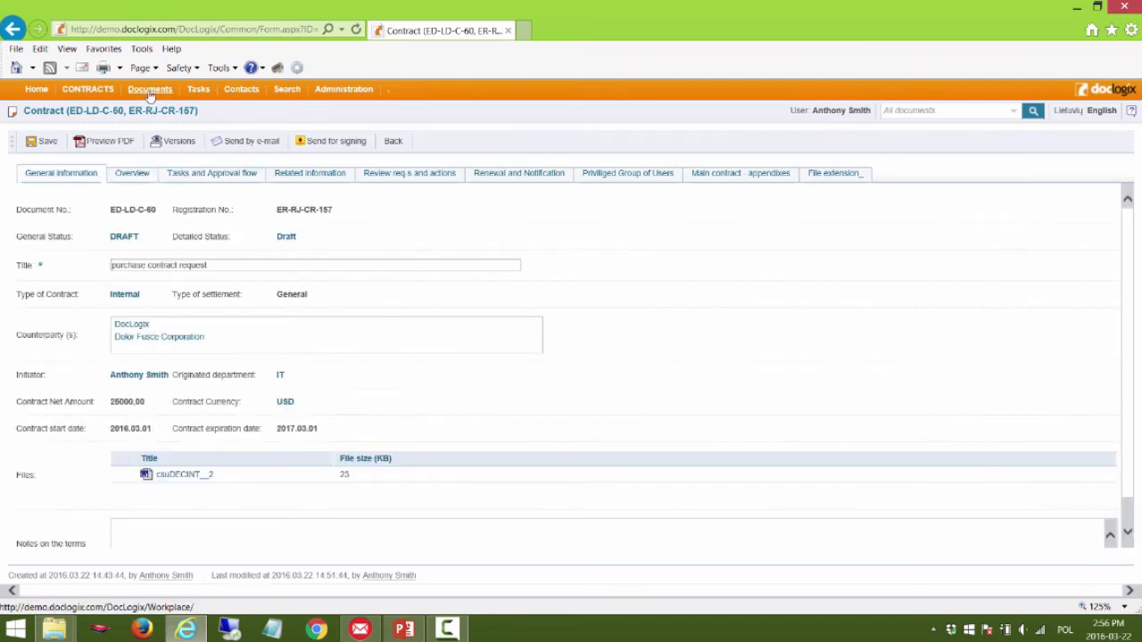
pyautogui.click(404, 629)
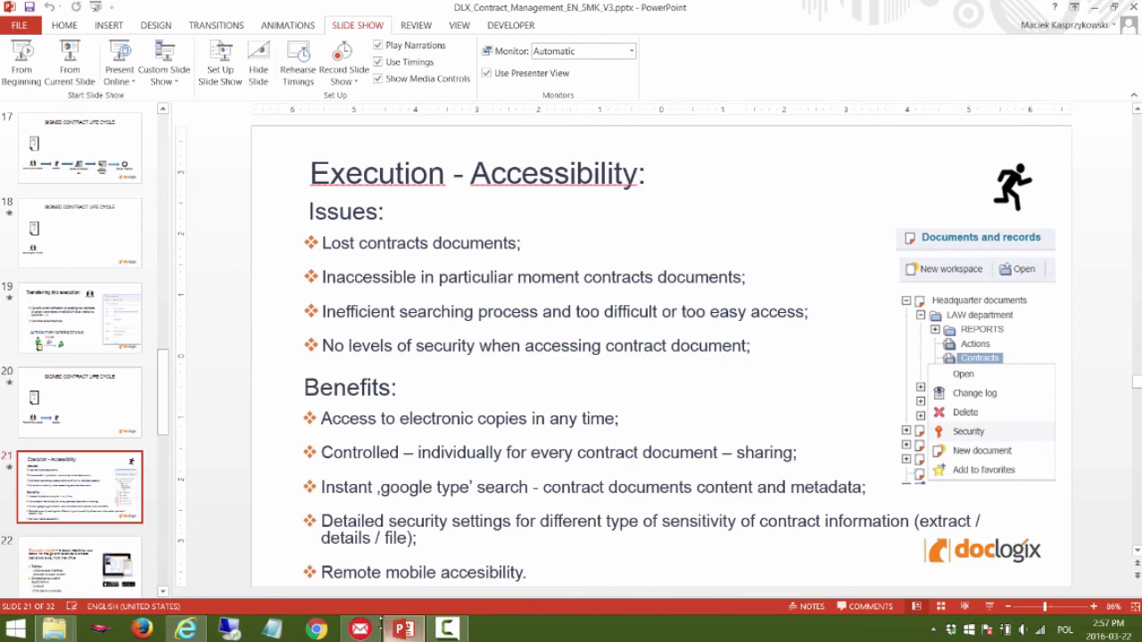
# Present the DocLogix mobile slide (slide 22), then return to the DocLogix contracts list.
pyautogui.click(80, 562)
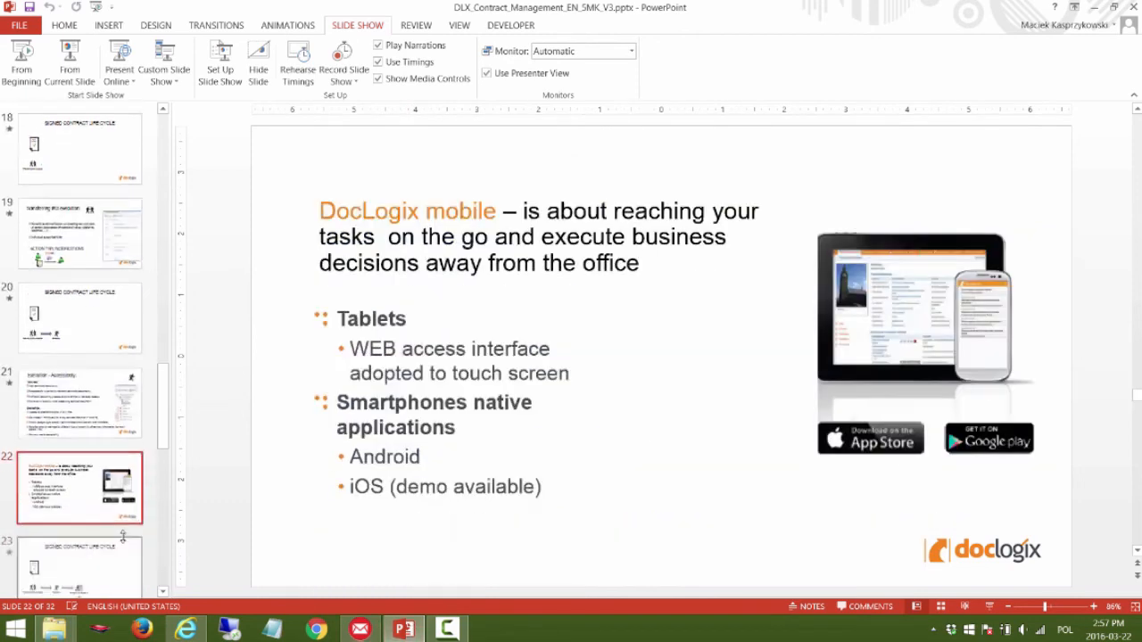
pyautogui.click(69, 56)
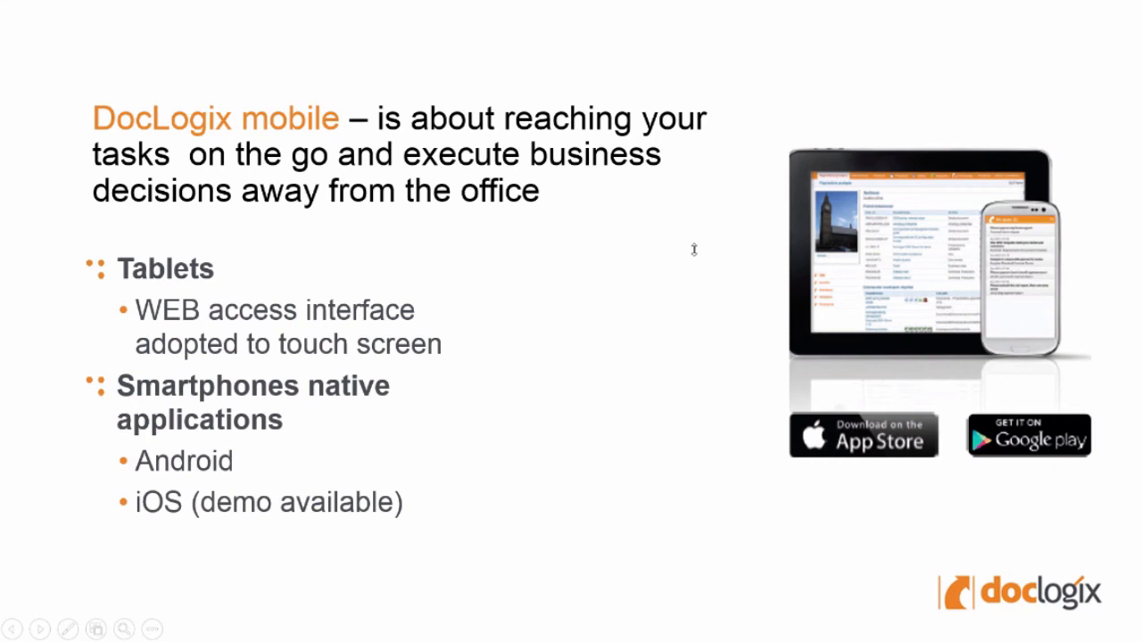
pyautogui.press('Escape')
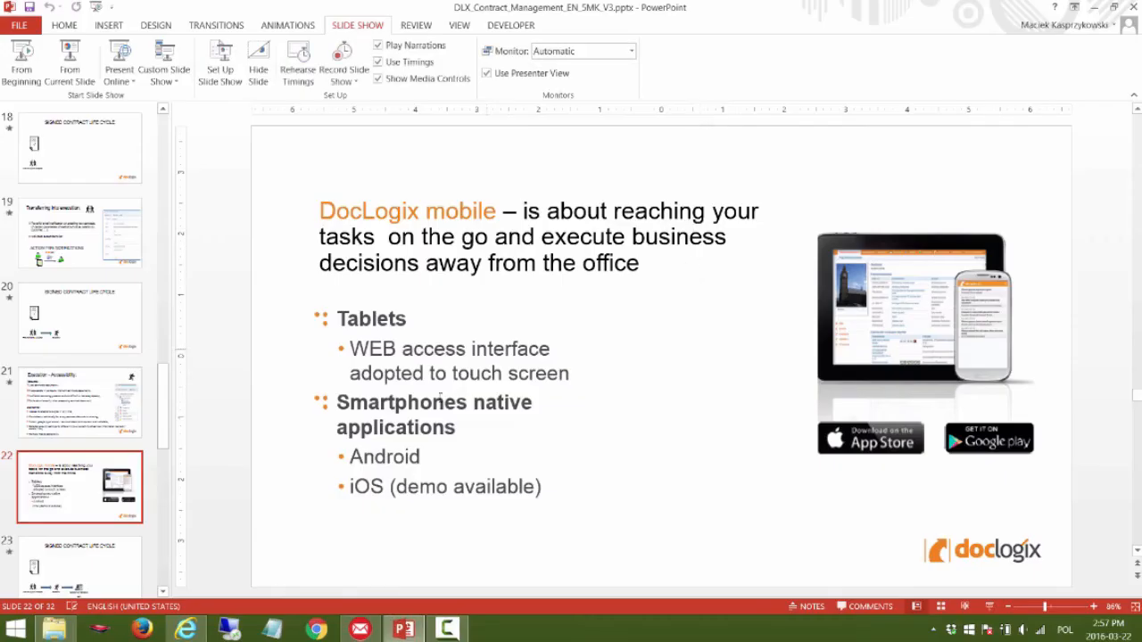
pyautogui.click(186, 629)
pyautogui.click(386, 146)
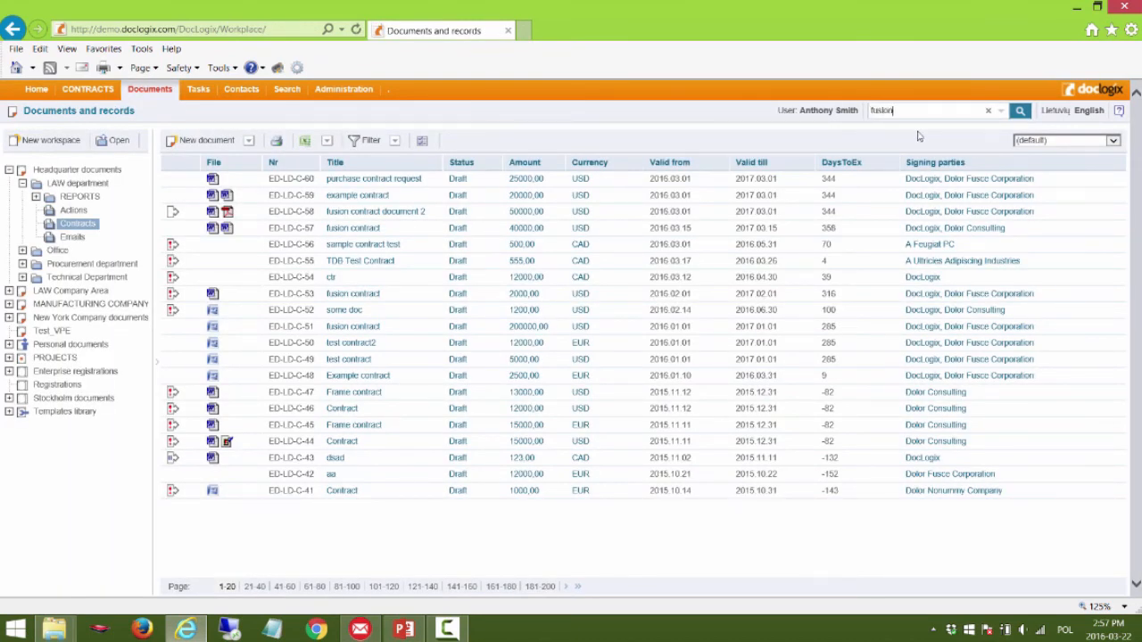
# Search for 'fusion', then preview the attachments of contracts ED-LD-C-51 and ED-LD-C-41.
pyautogui.press('Return')
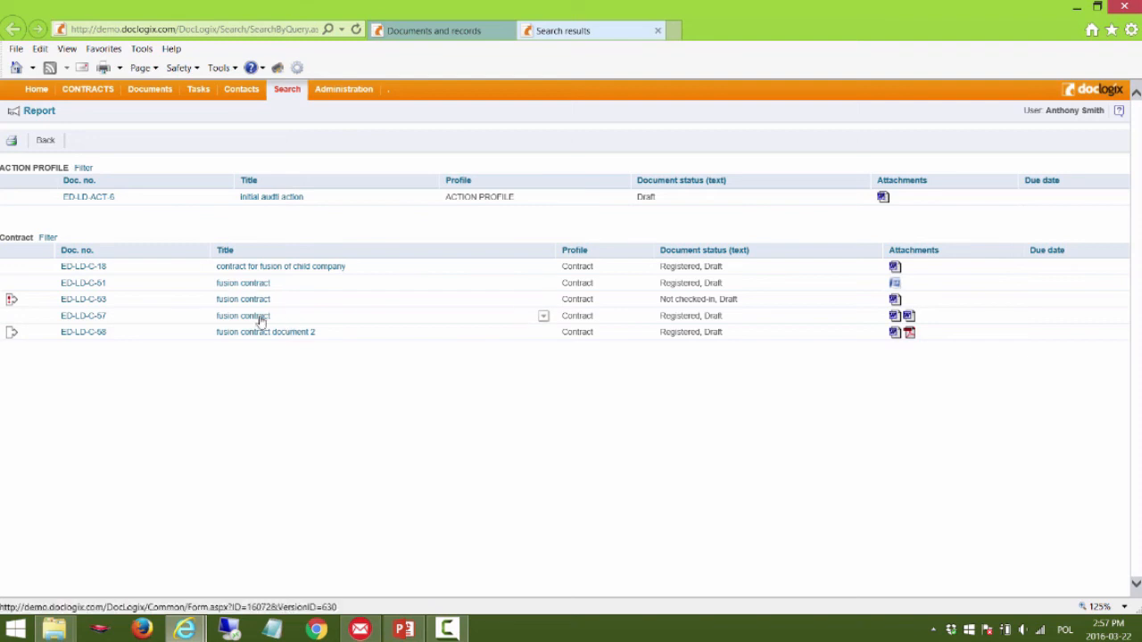
pyautogui.click(895, 283)
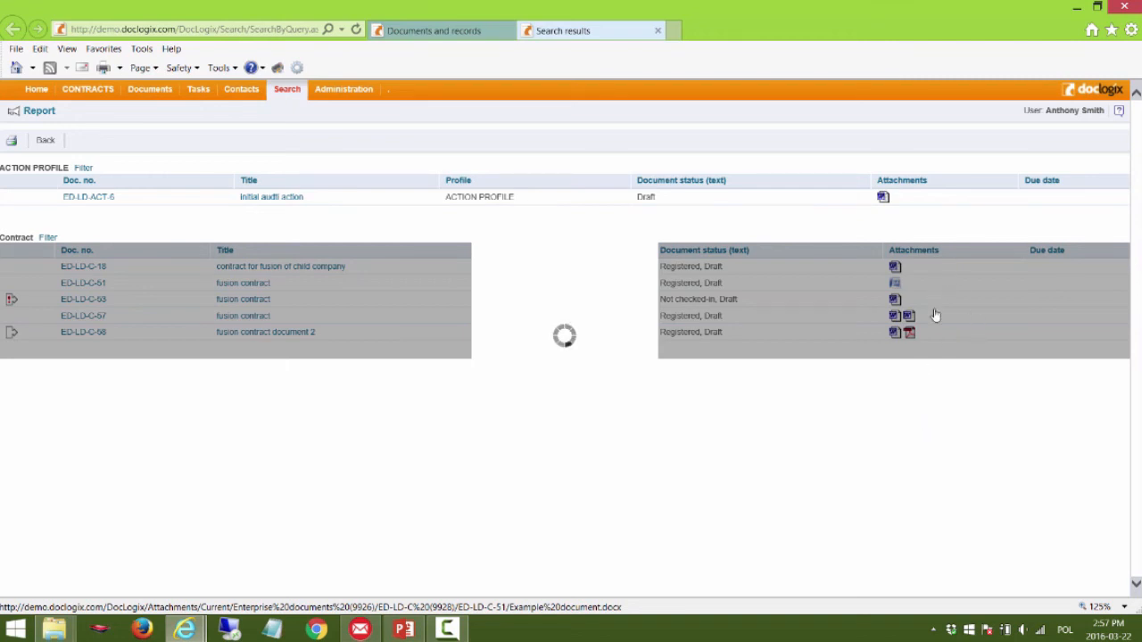
pyautogui.click(445, 31)
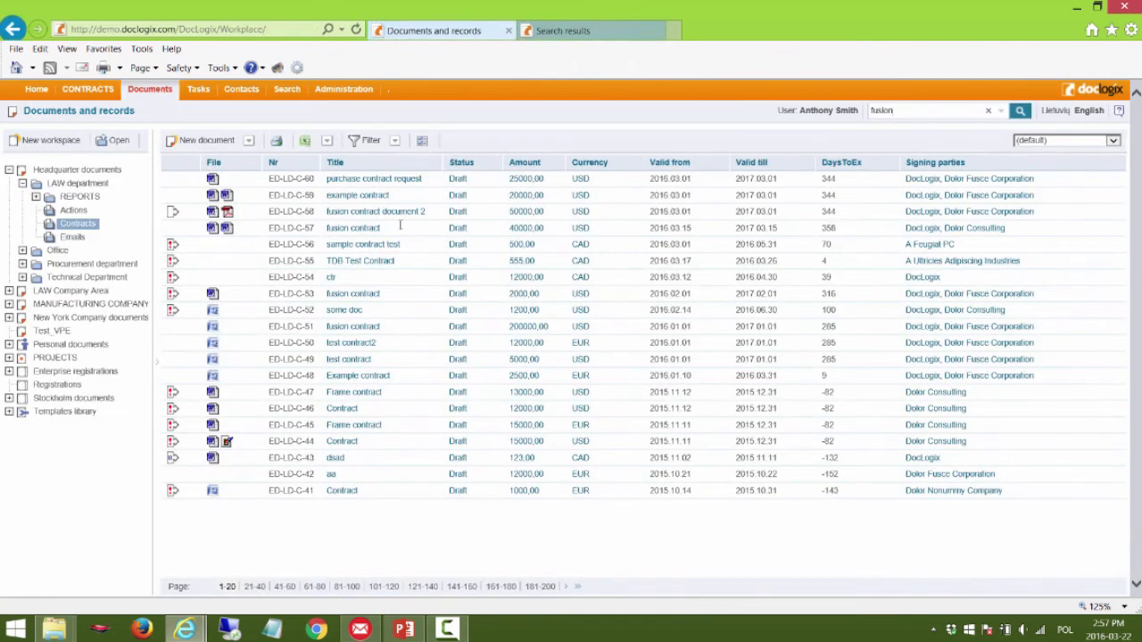
pyautogui.click(213, 492)
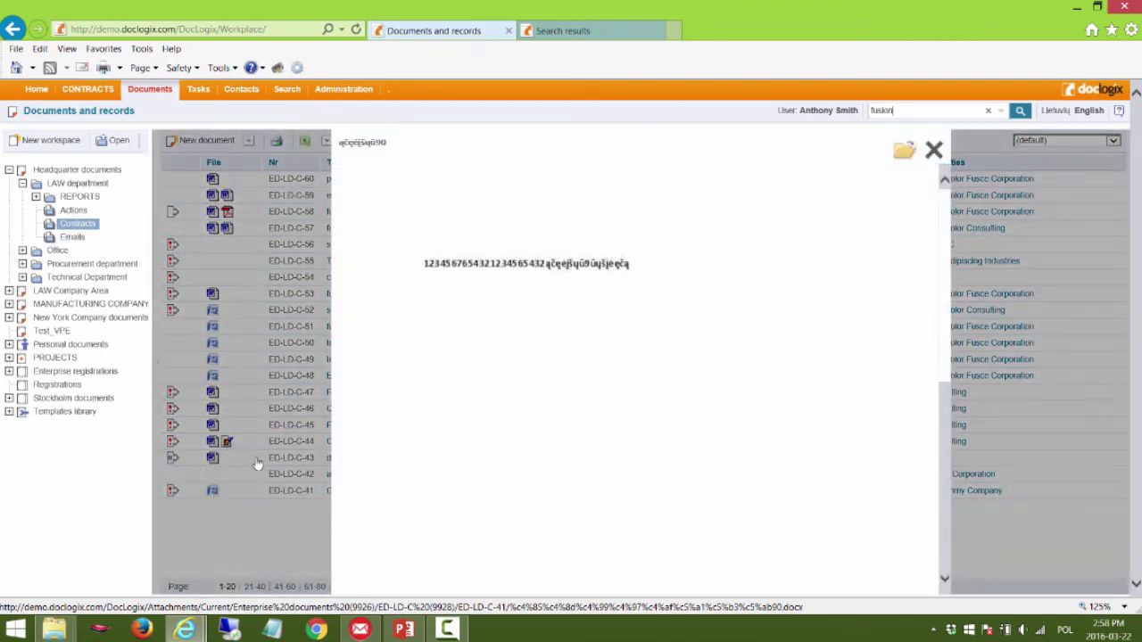
pyautogui.click(933, 150)
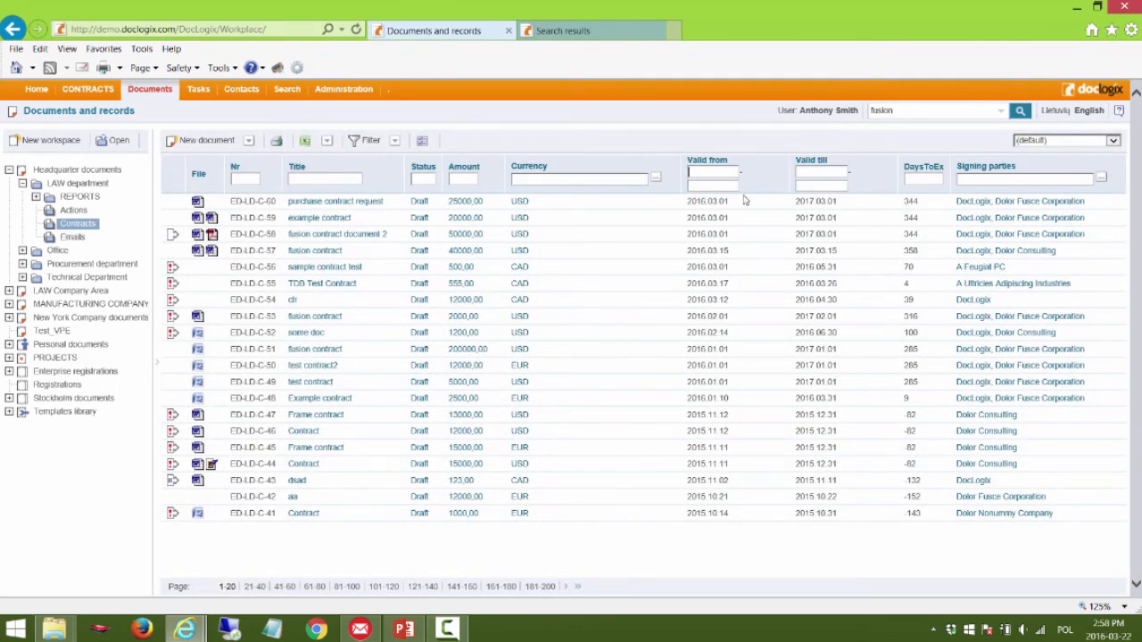
# Filter contracts valid till 2016.12.31, apply the Contracts to renew view, then open the Contracts overview.
pyautogui.click(821, 186)
pyautogui.write('2016.12.31')
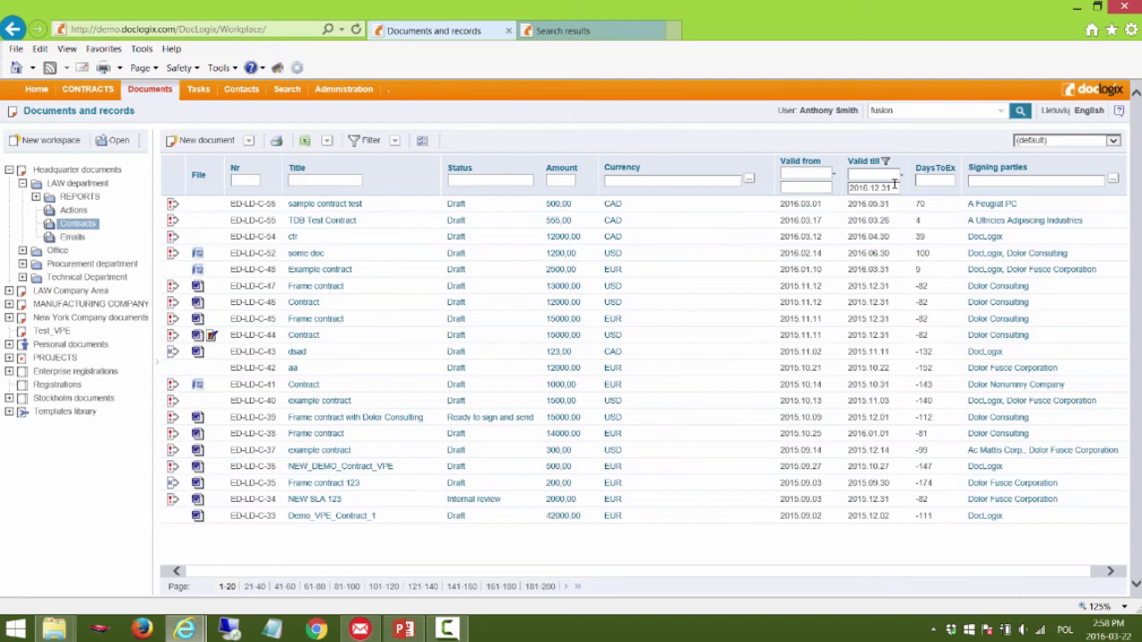
pyautogui.click(1117, 144)
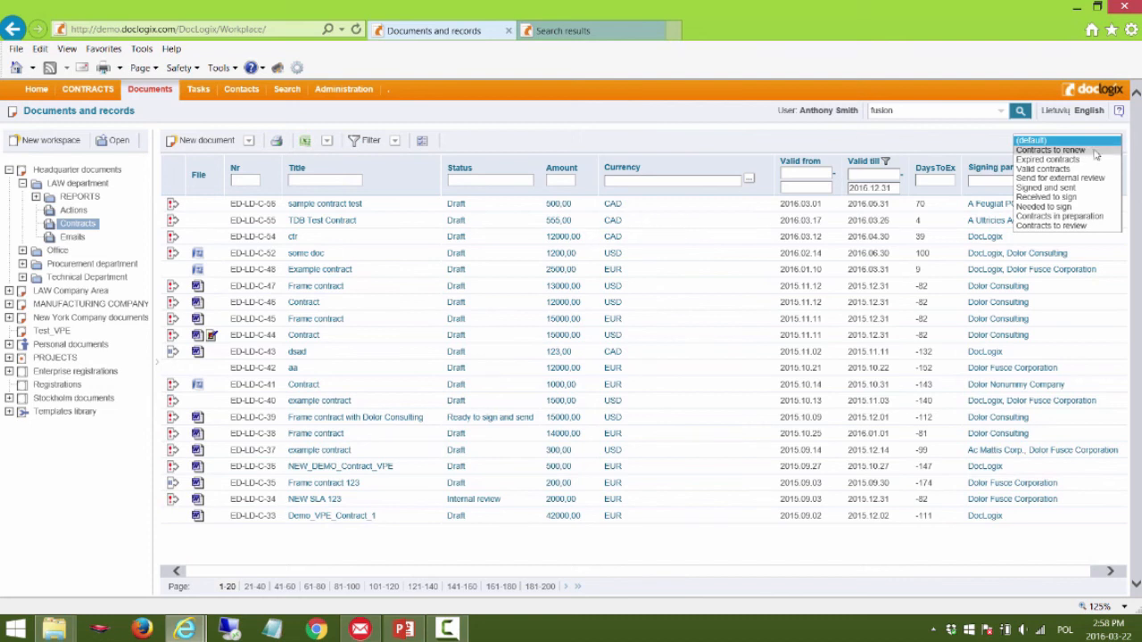
pyautogui.click(1097, 156)
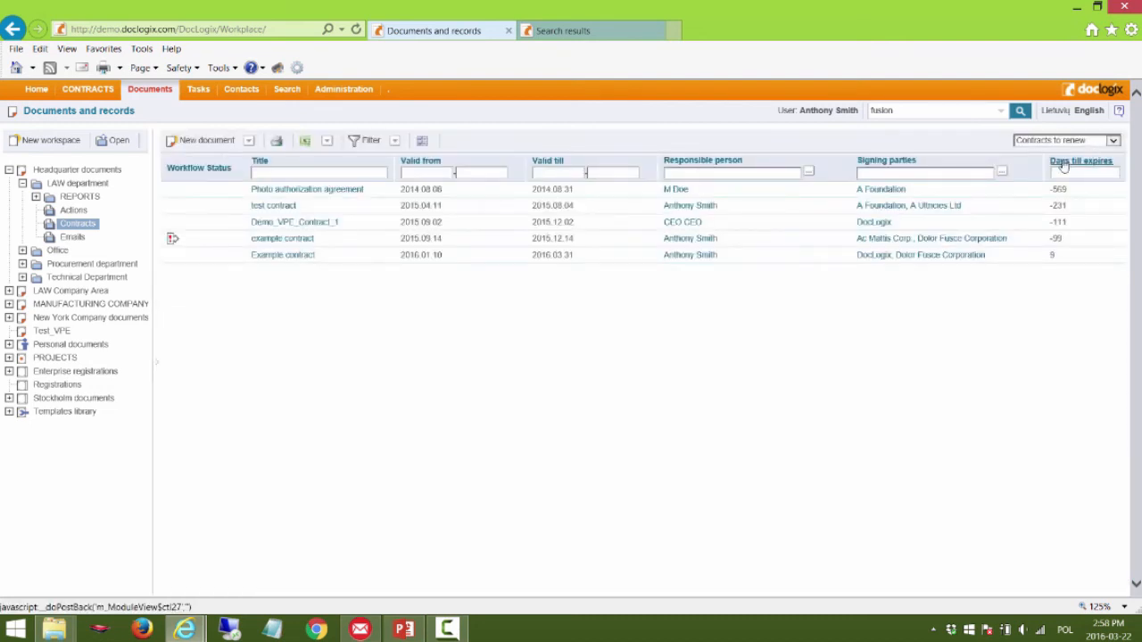
pyautogui.click(89, 89)
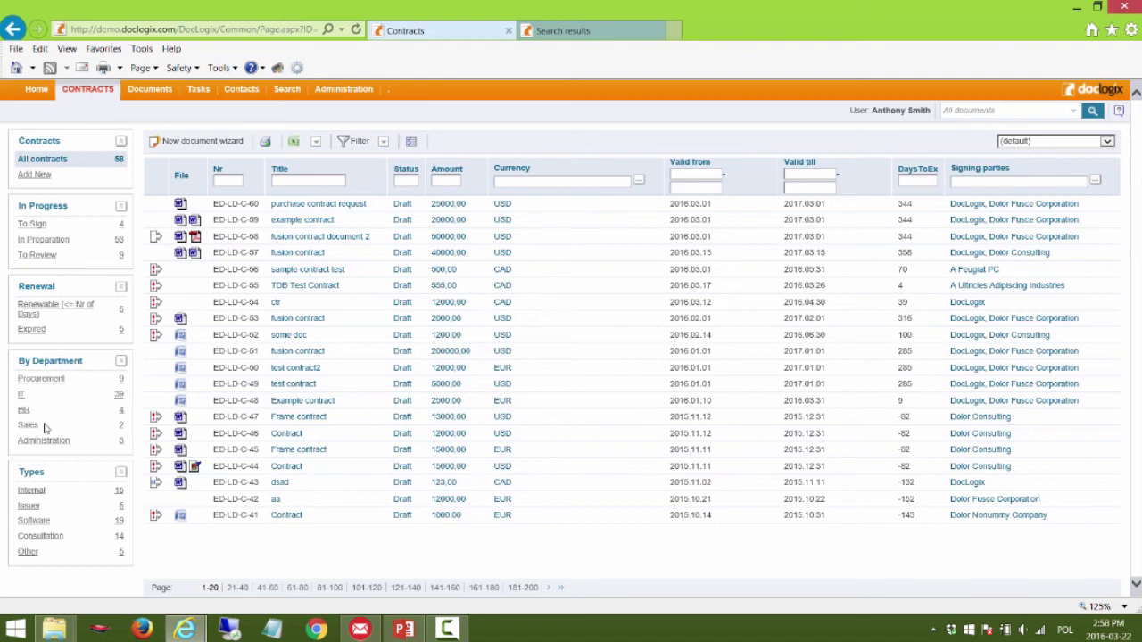
# Browse the To Review, Renewable and Expired contract lists, then advance to the Management Obligations / Audit slide.
pyautogui.click(39, 256)
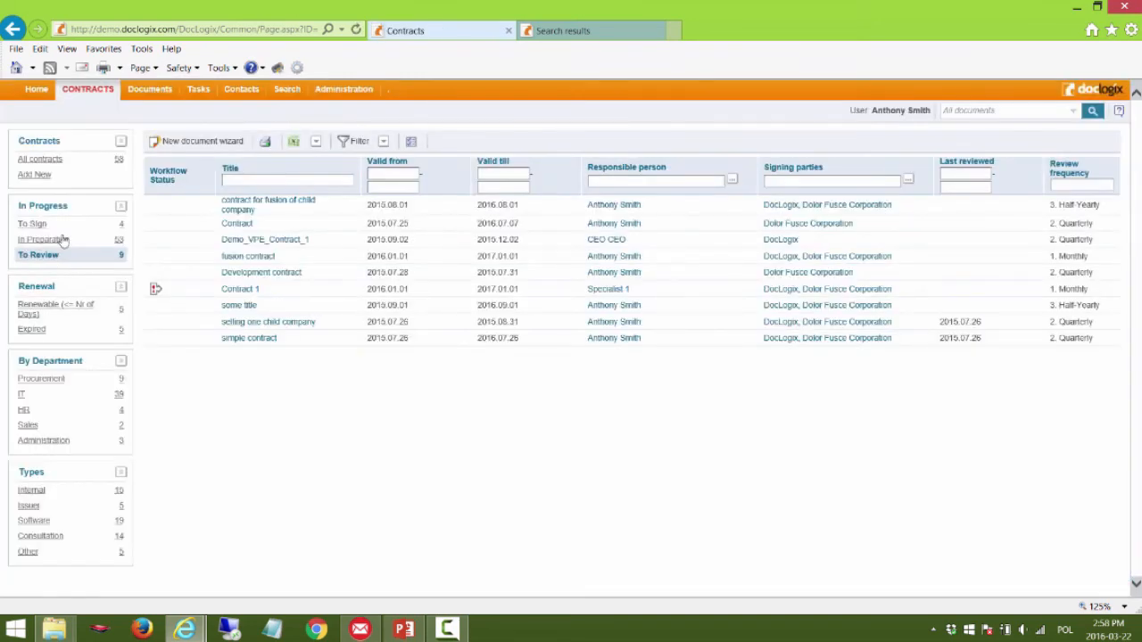
pyautogui.click(61, 309)
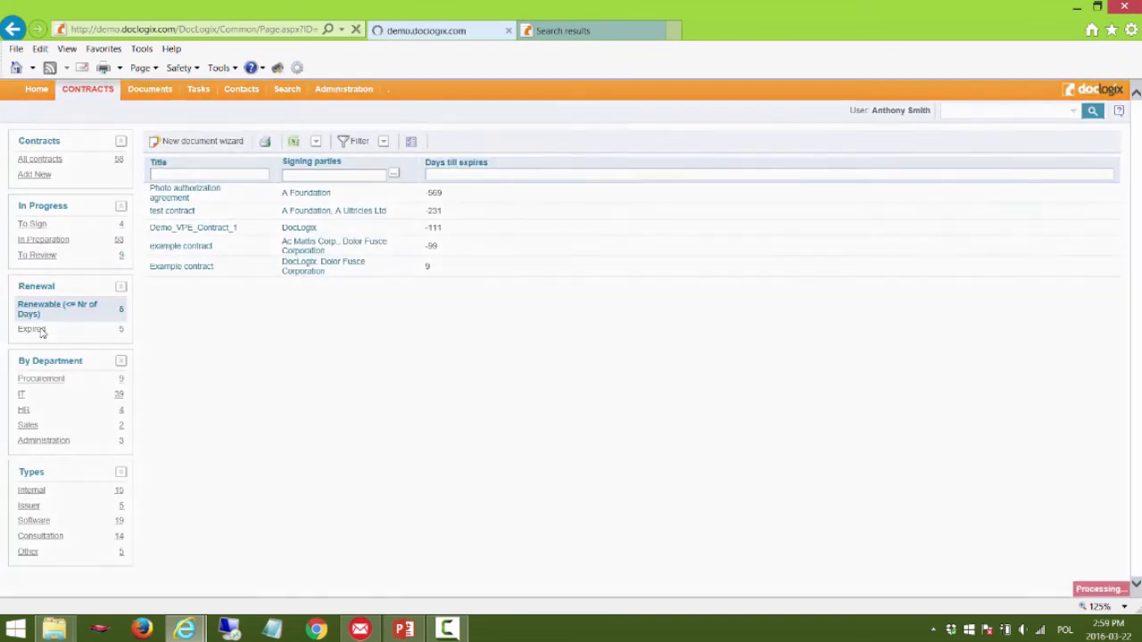
pyautogui.click(34, 329)
pyautogui.click(150, 90)
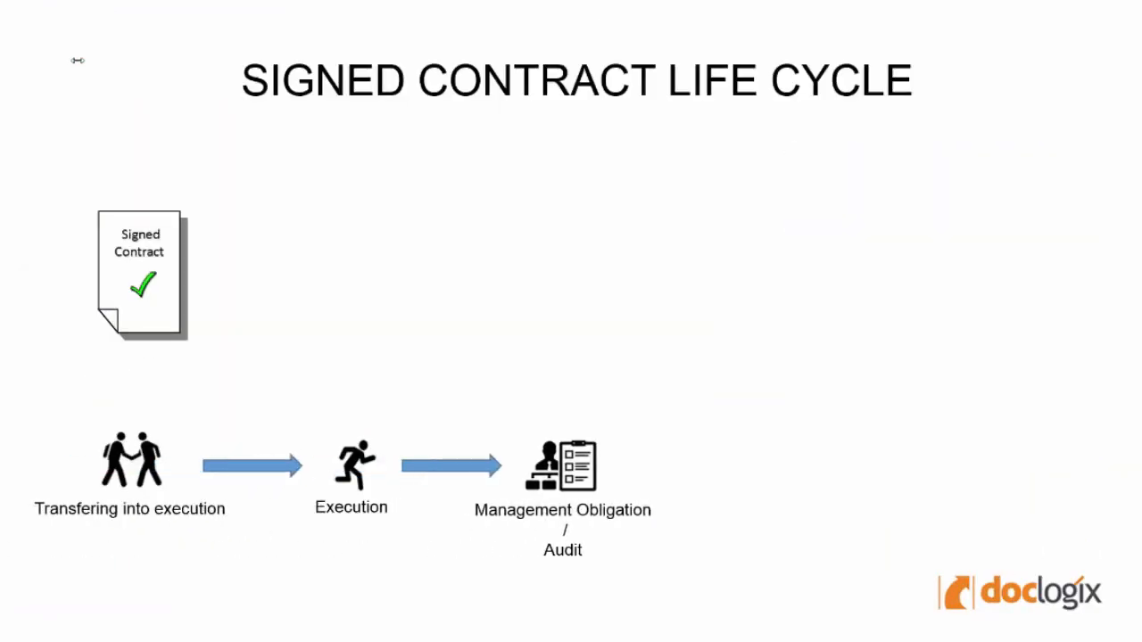
pyautogui.press('Right')
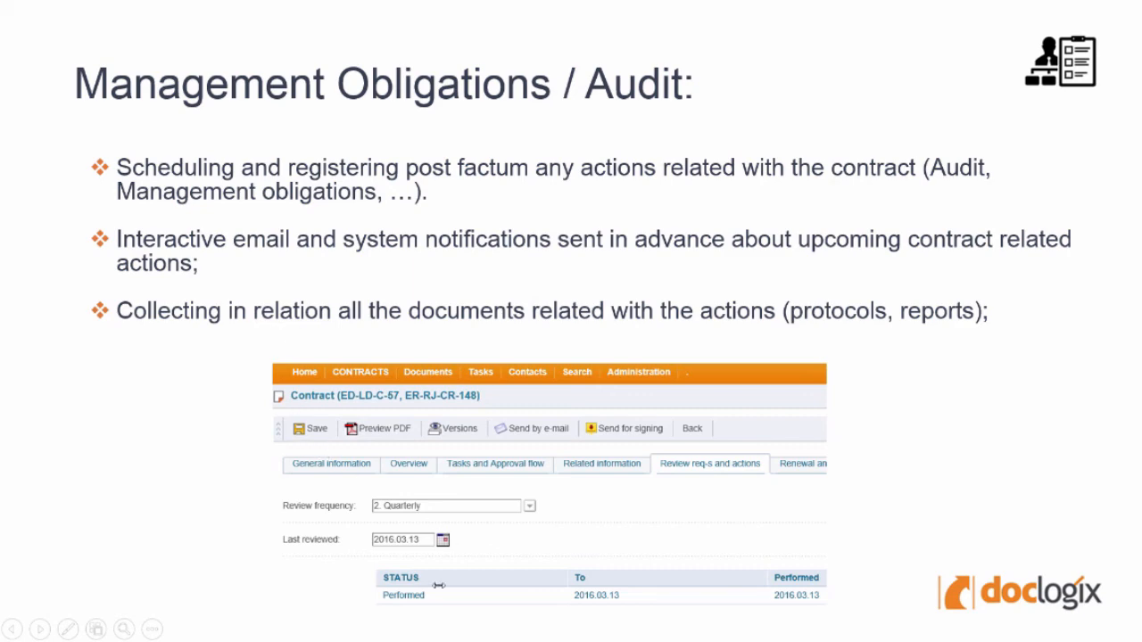
# Exit the slide show, leaving slide 24, Management Obligations / Audit, in the editor.
pyautogui.press('Escape')
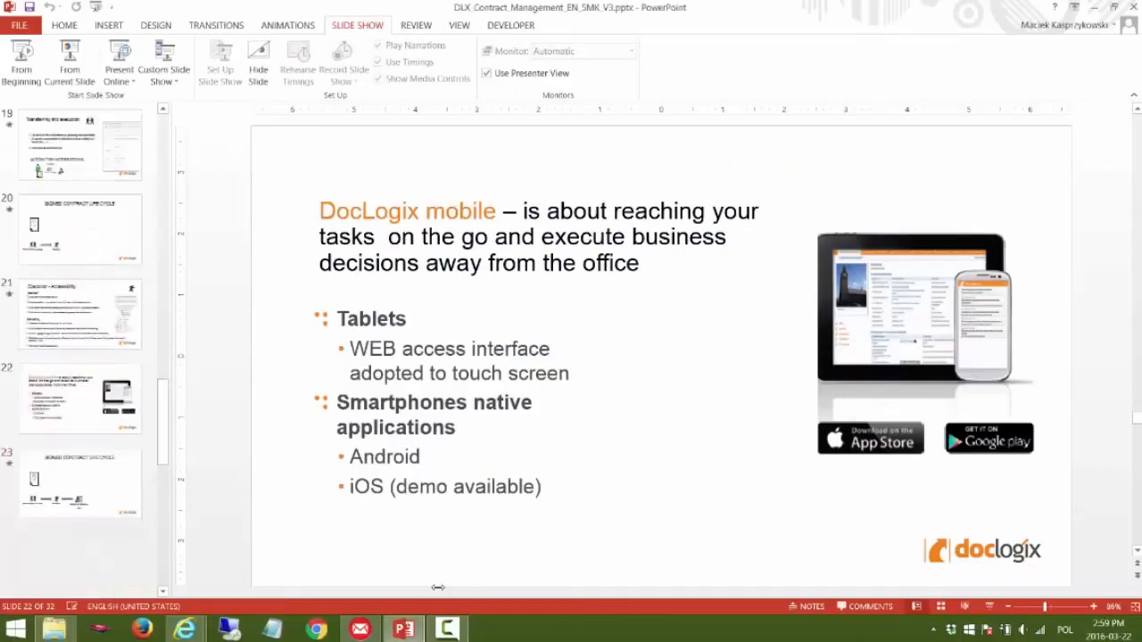
# Close the search results and restore the contracts list to the default view with the 2016.12.31 Valid till filter cleared.
pyautogui.moveTo(185, 629)
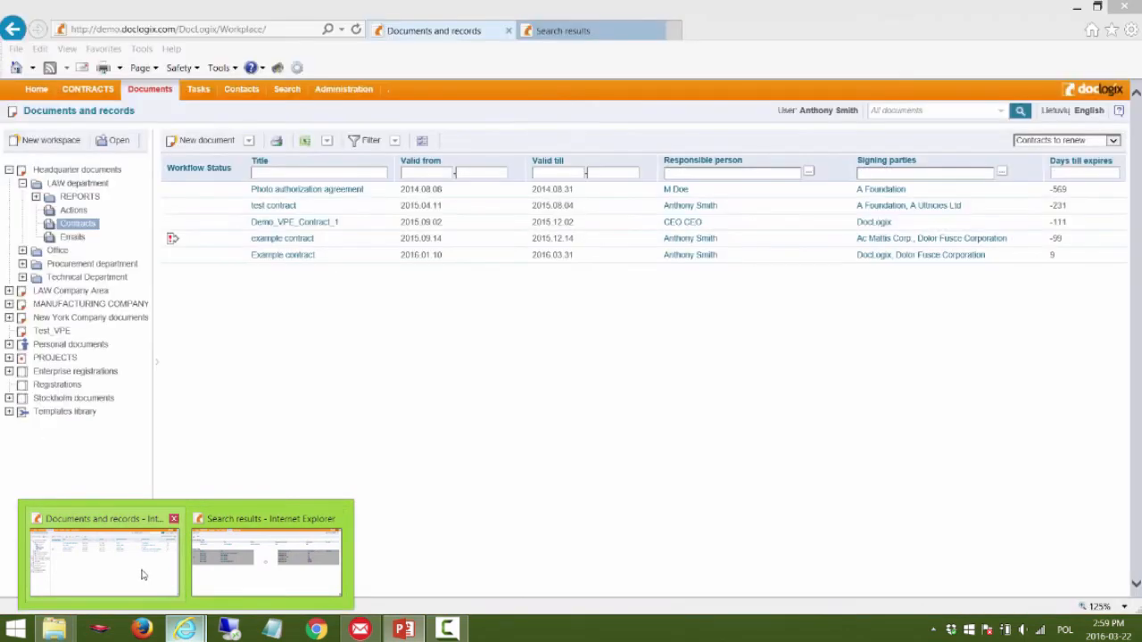
pyautogui.click(141, 575)
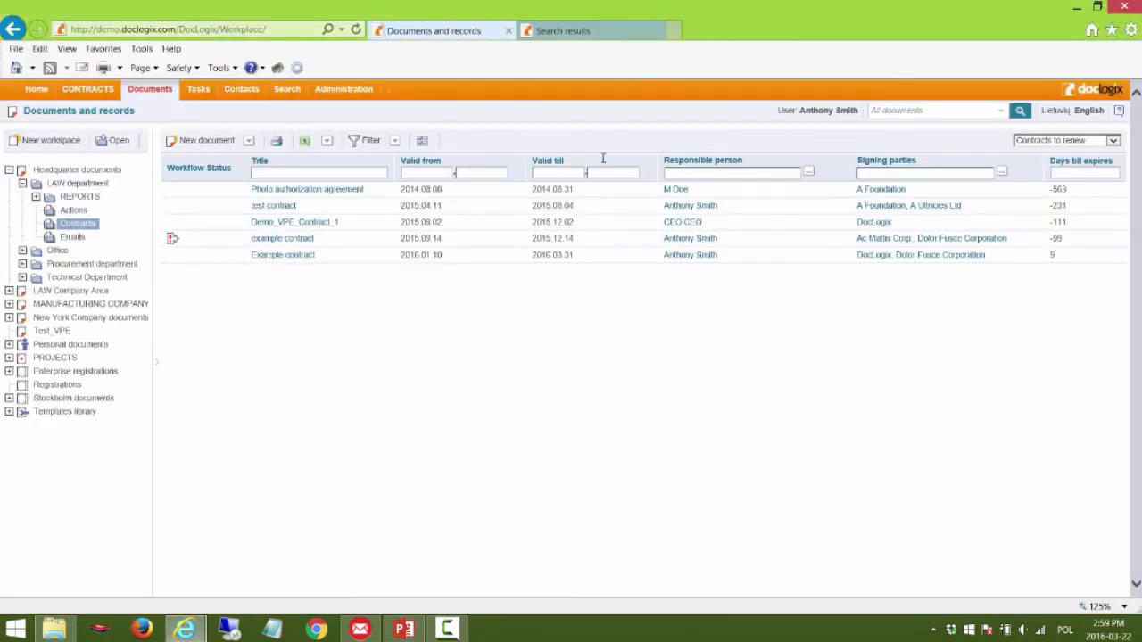
pyautogui.click(657, 30)
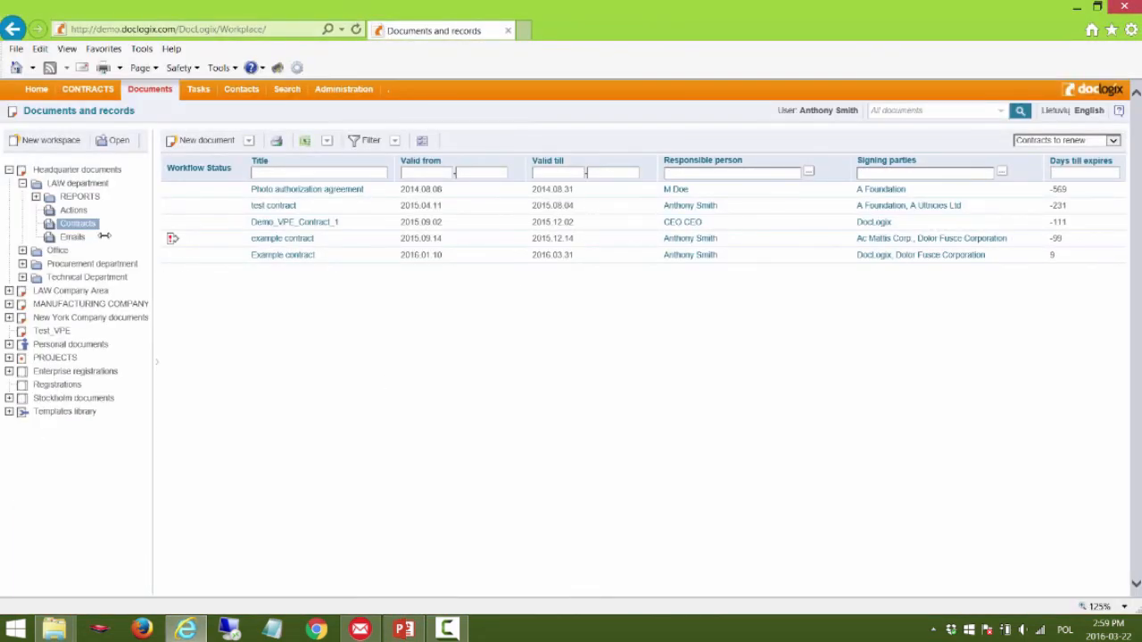
pyautogui.click(76, 211)
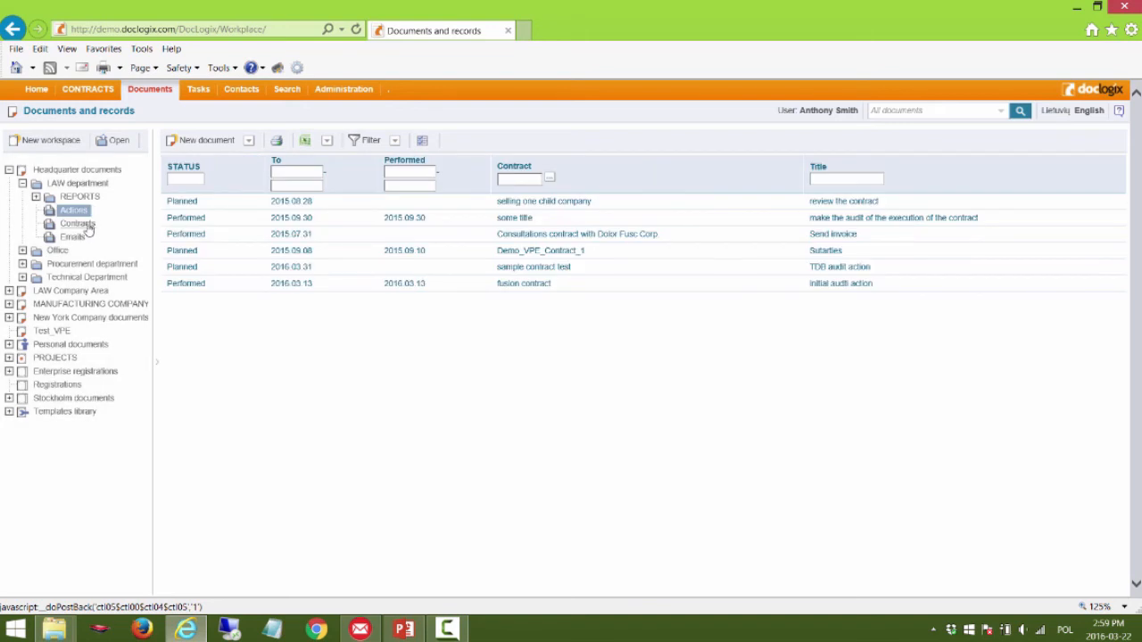
pyautogui.click(86, 227)
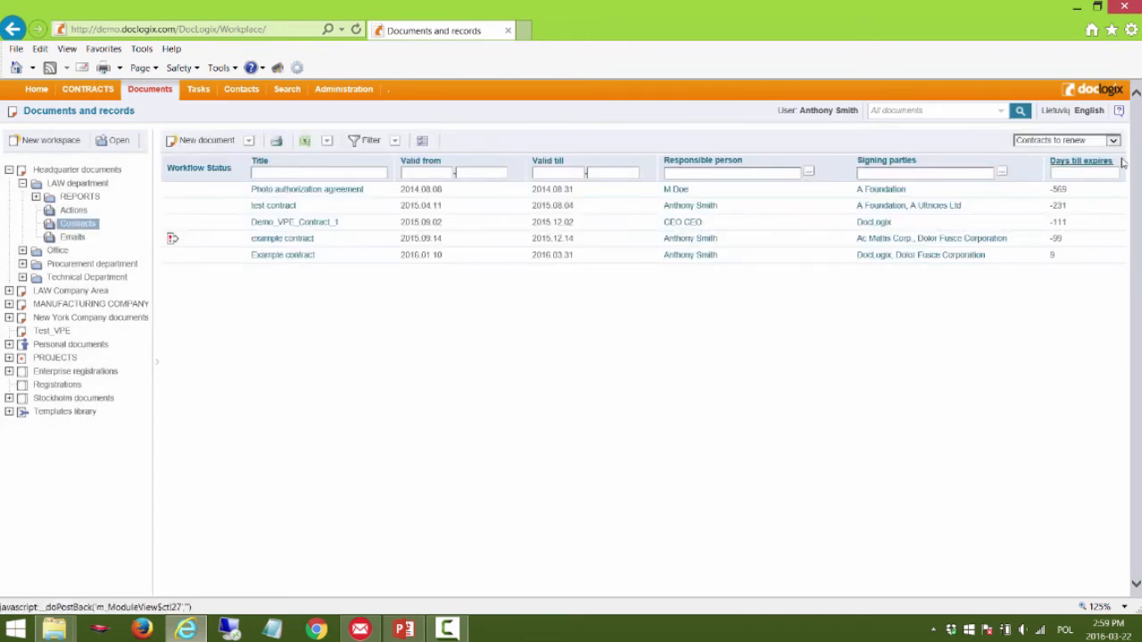
pyautogui.click(1113, 140)
pyautogui.click(1039, 130)
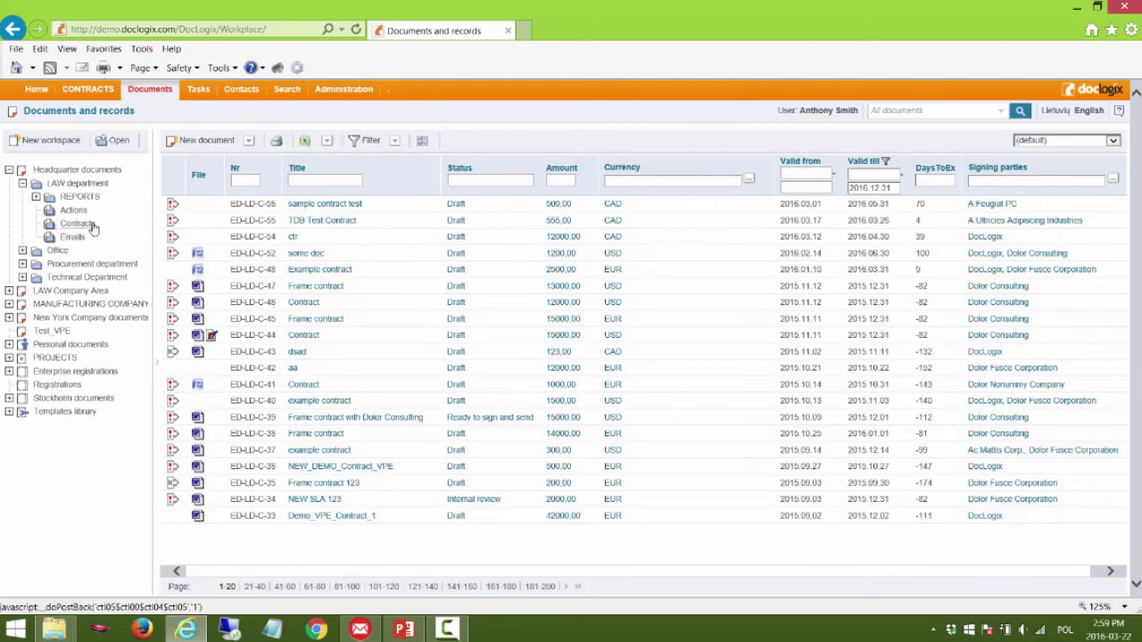
pyautogui.click(93, 227)
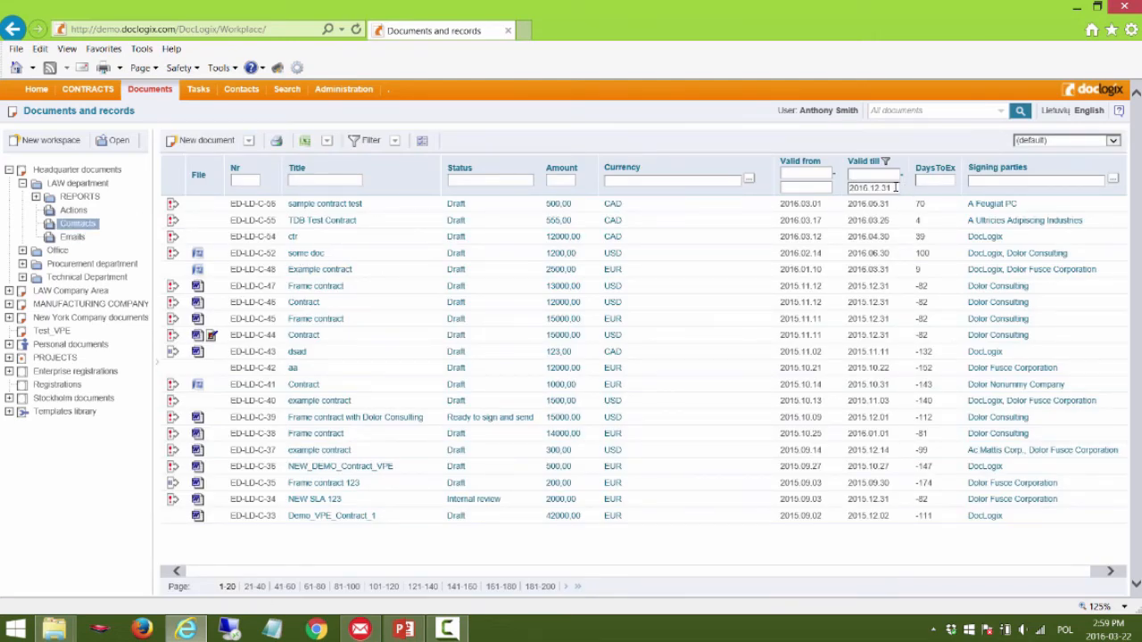
pyautogui.moveTo(894, 187); pyautogui.dragTo(785, 200)
pyautogui.press('BackSpace')
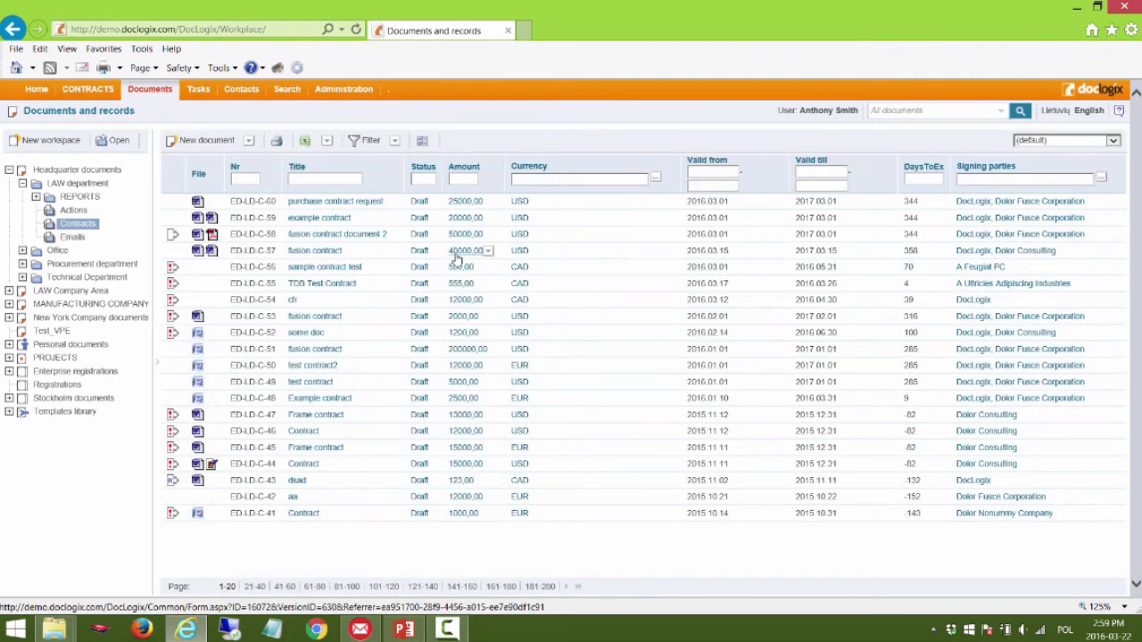
# Check fusion contract ED-LD-C-57's review requirements and actions, then return to Documents and records.
pyautogui.click(455, 257)
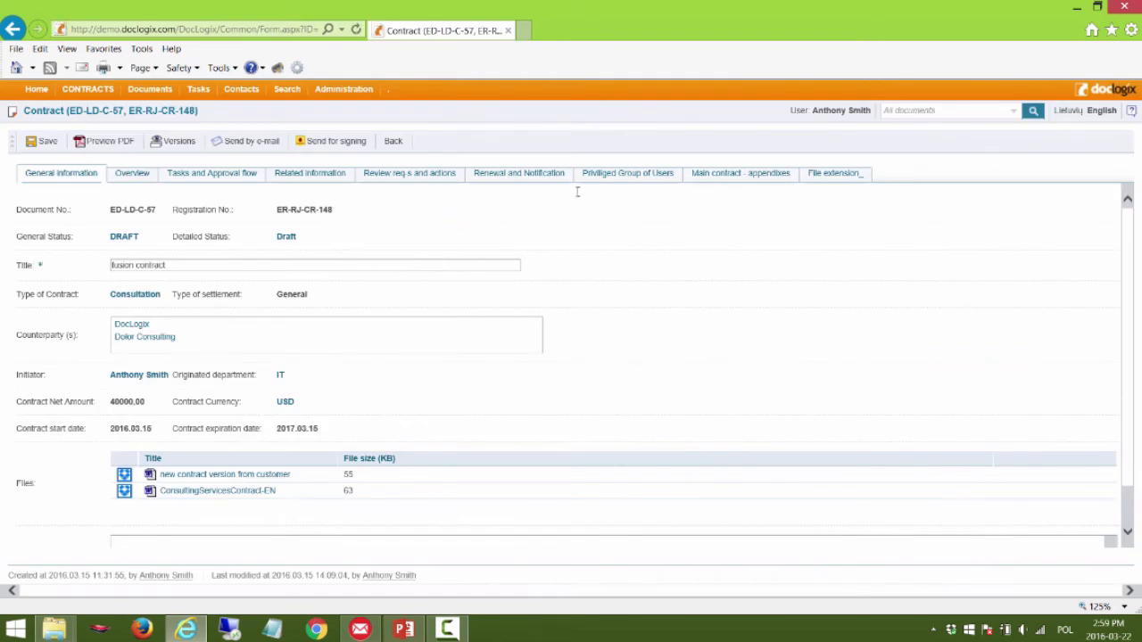
pyautogui.click(438, 178)
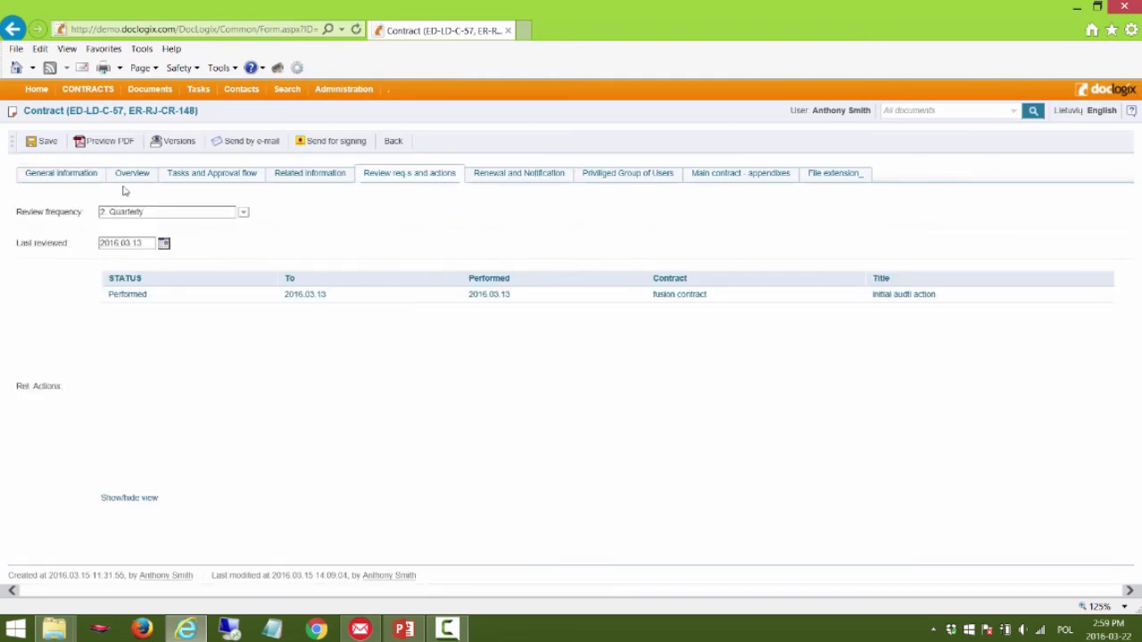
pyautogui.click(133, 89)
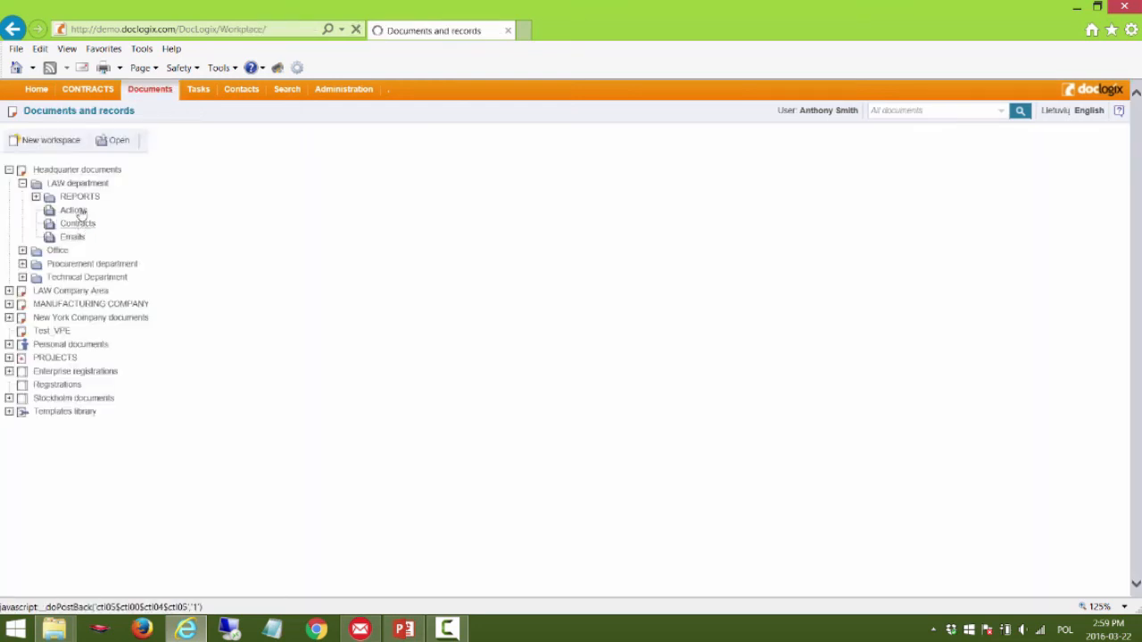
# Check my subscriptions on the Contracts folder, then return to the Documents and records list.
pyautogui.click(117, 142)
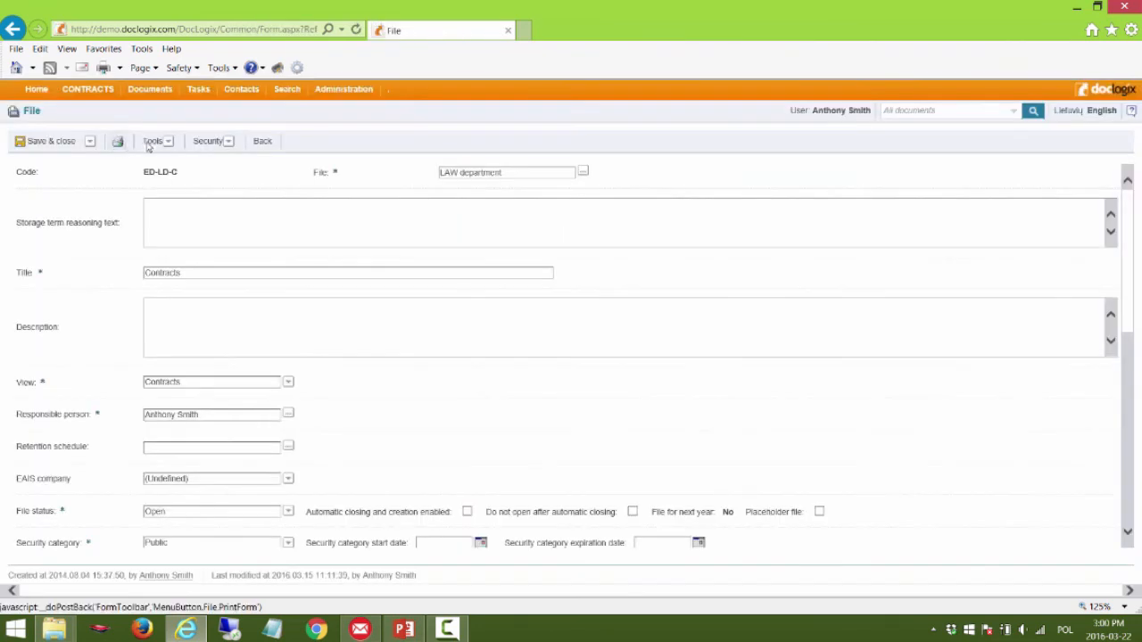
pyautogui.click(166, 142)
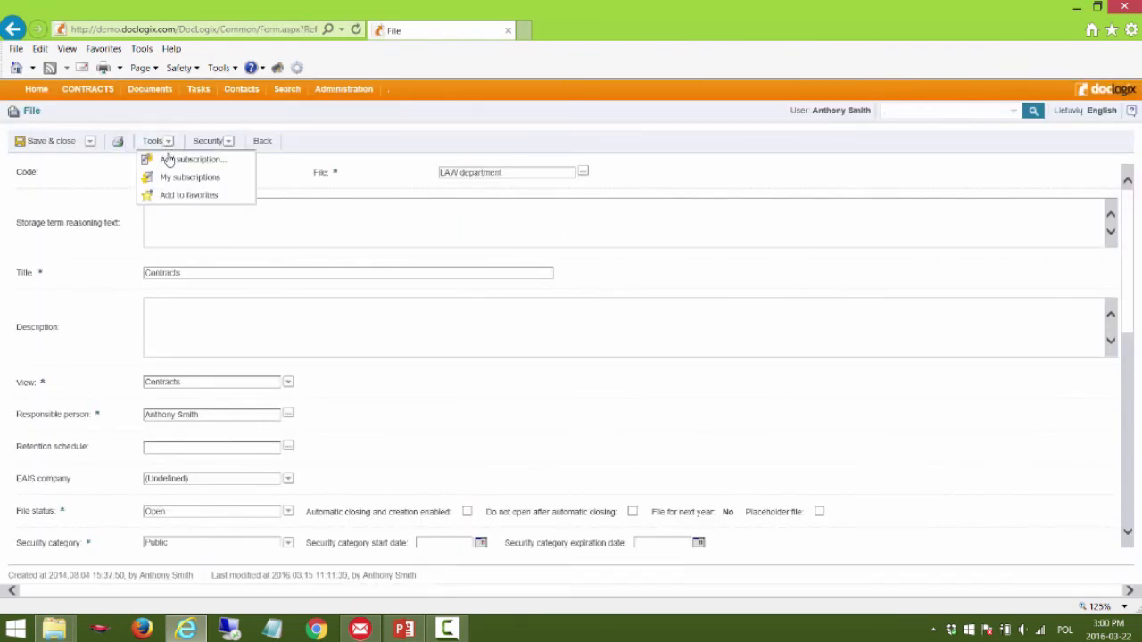
pyautogui.click(172, 178)
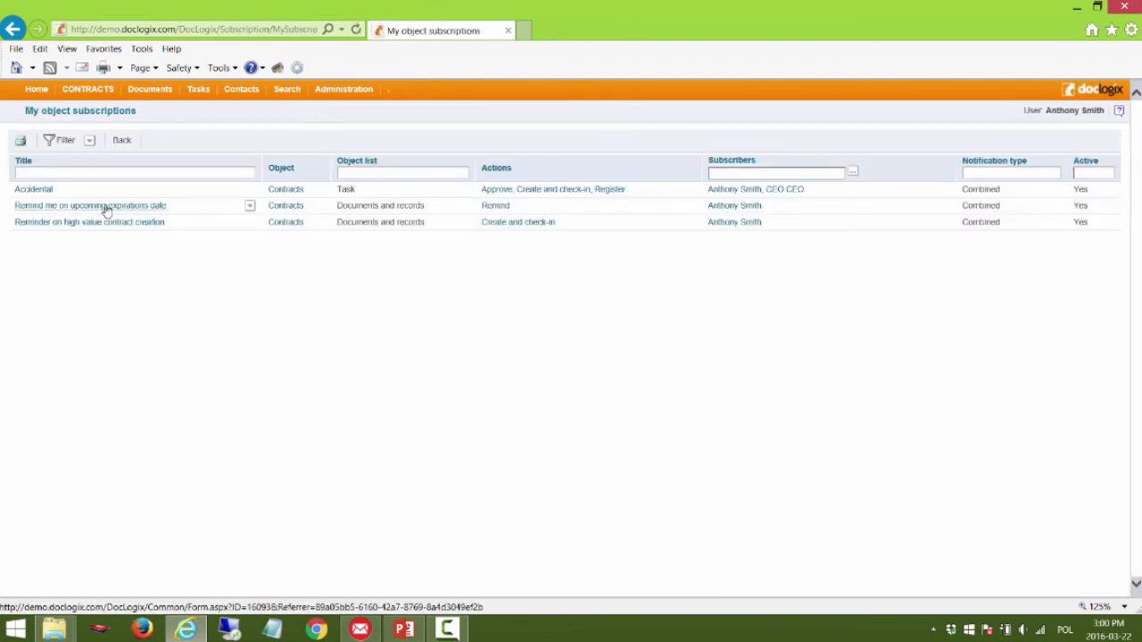
pyautogui.click(121, 140)
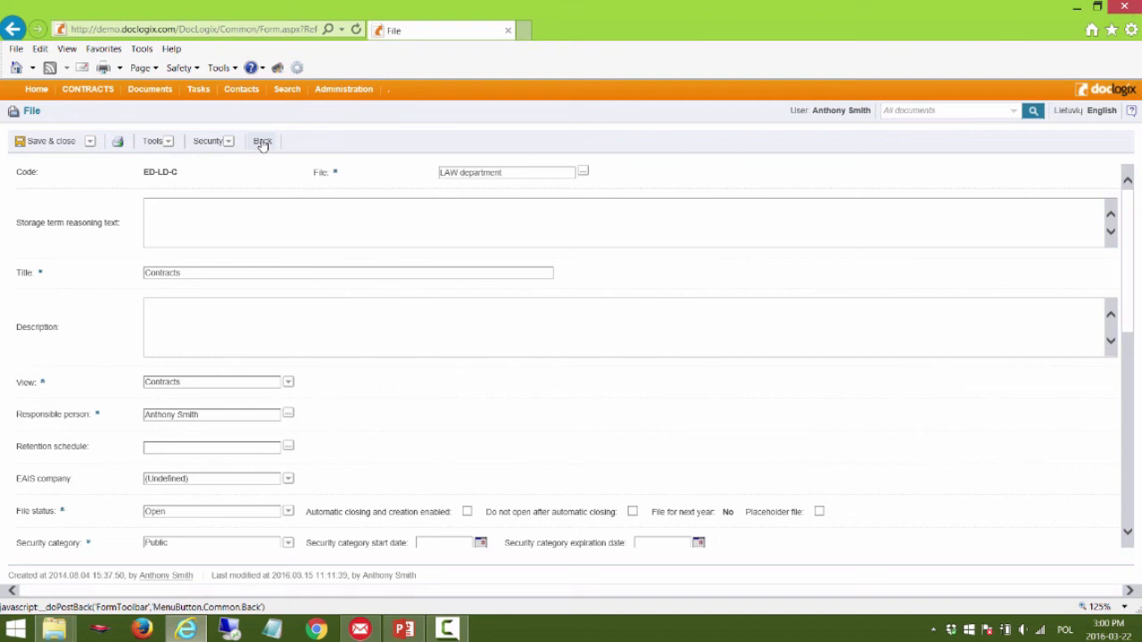
pyautogui.click(262, 143)
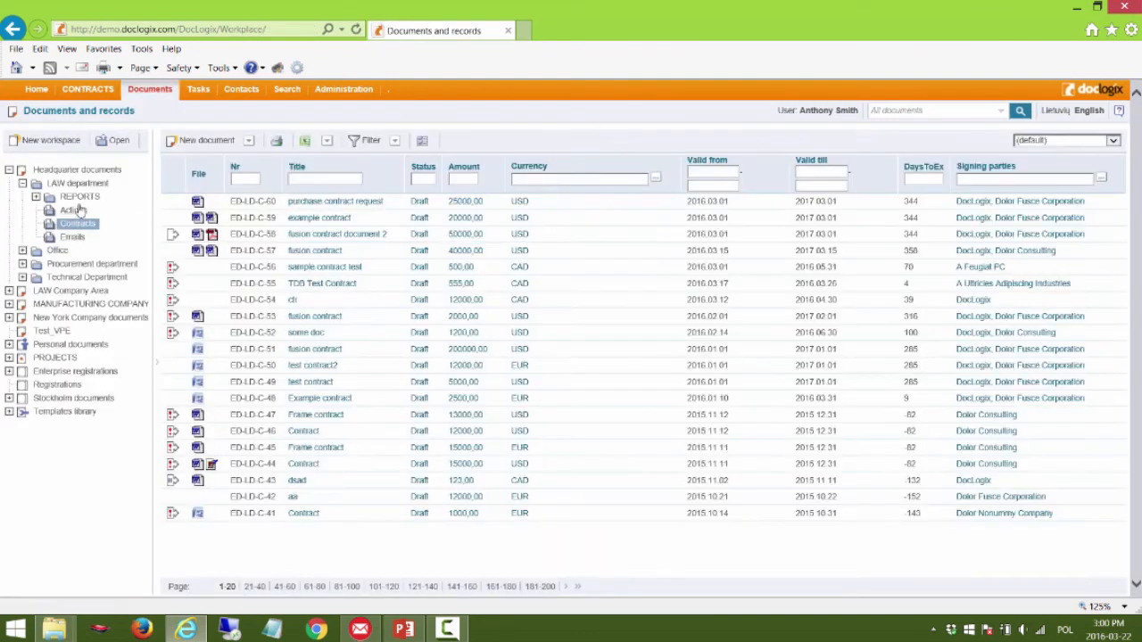
# Open the Actions folder's upcoming-action due-date reminder subscription, then bring PowerPoint back to the front.
pyautogui.click(76, 210)
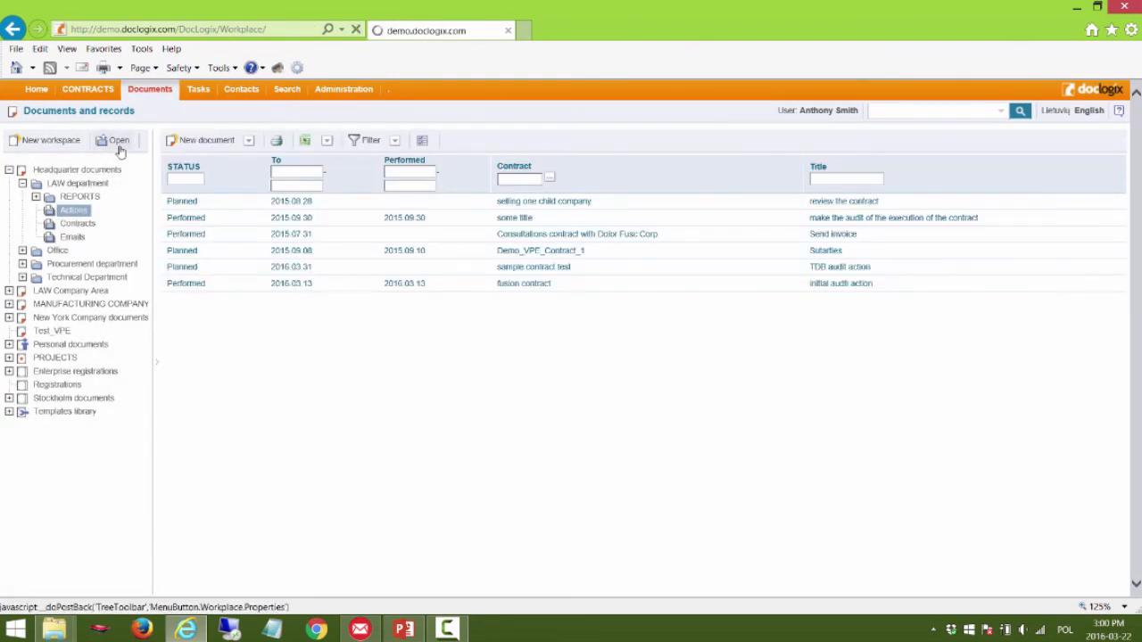
pyautogui.click(118, 143)
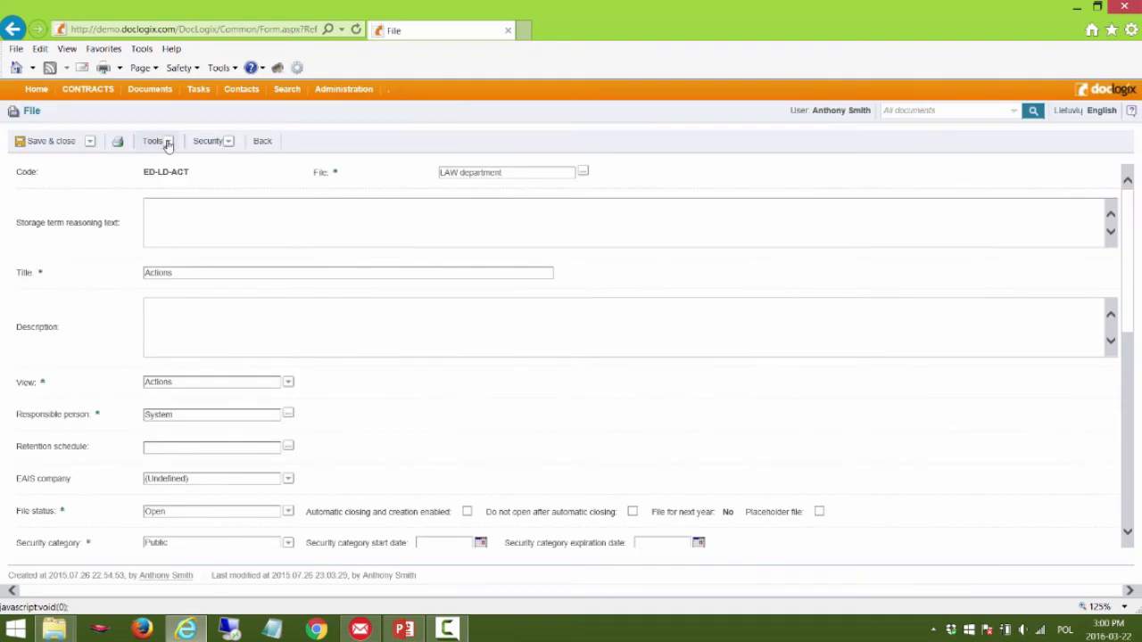
pyautogui.click(166, 143)
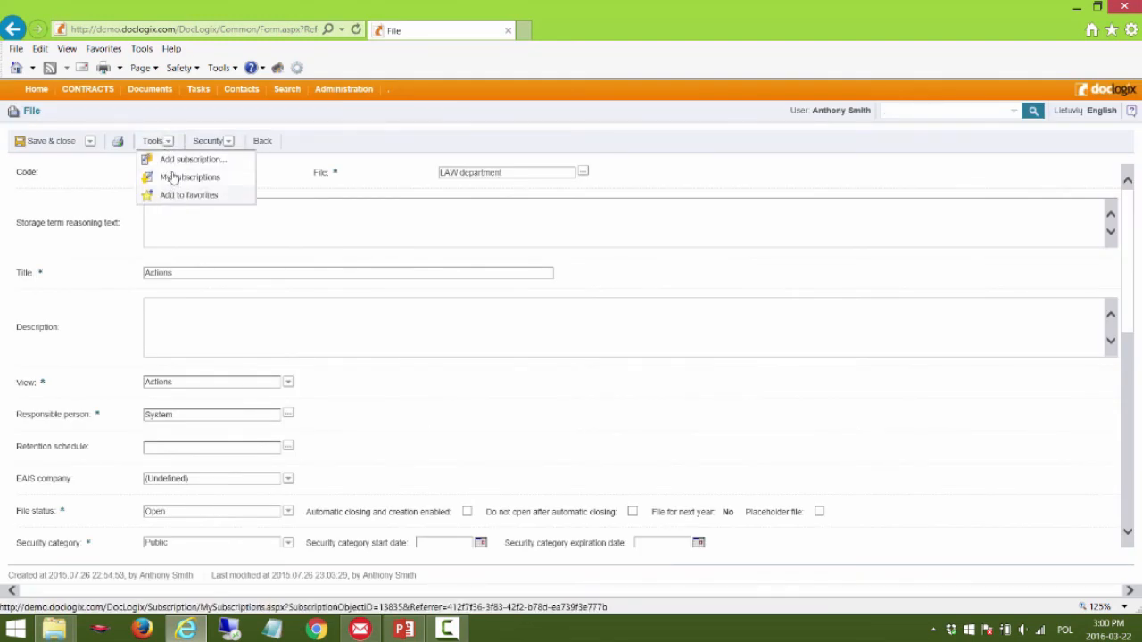
pyautogui.click(173, 181)
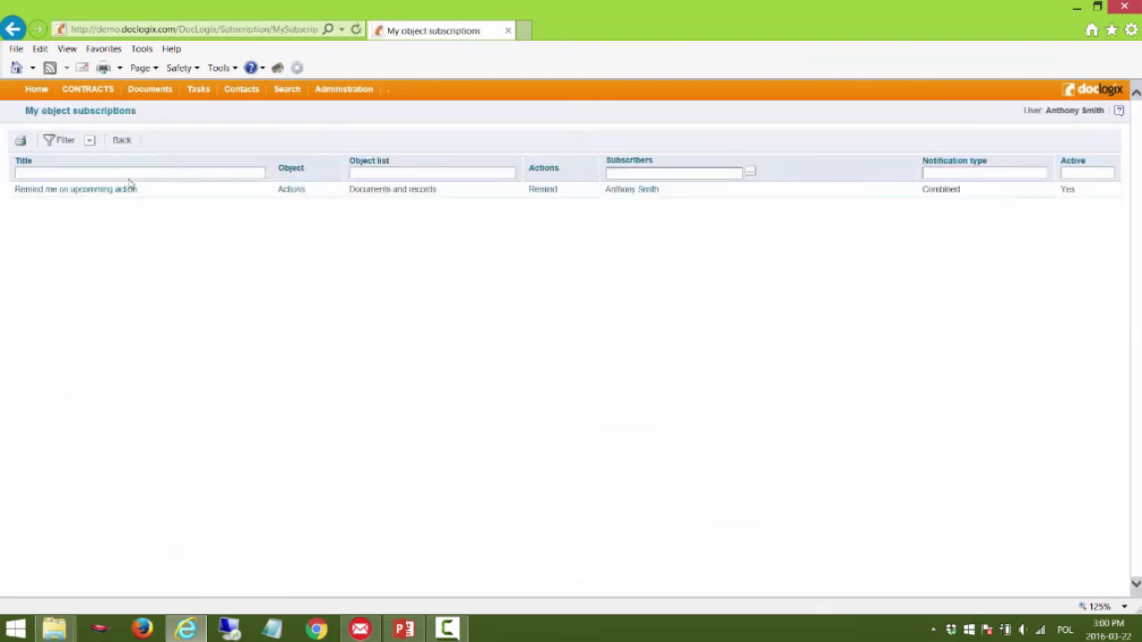
pyautogui.click(116, 190)
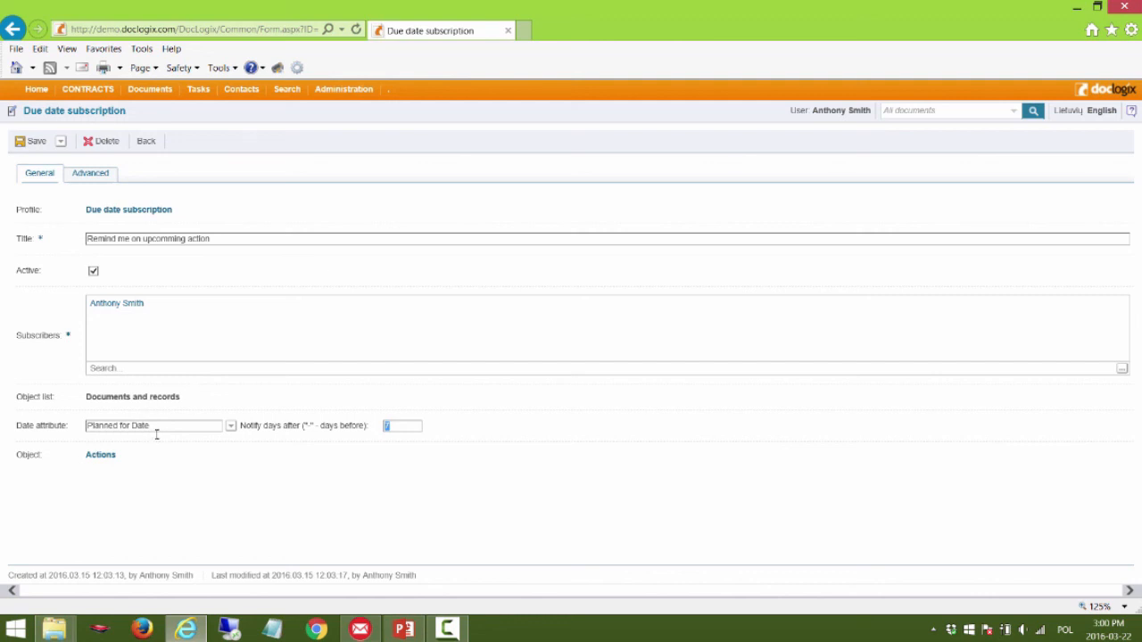
pyautogui.click(404, 629)
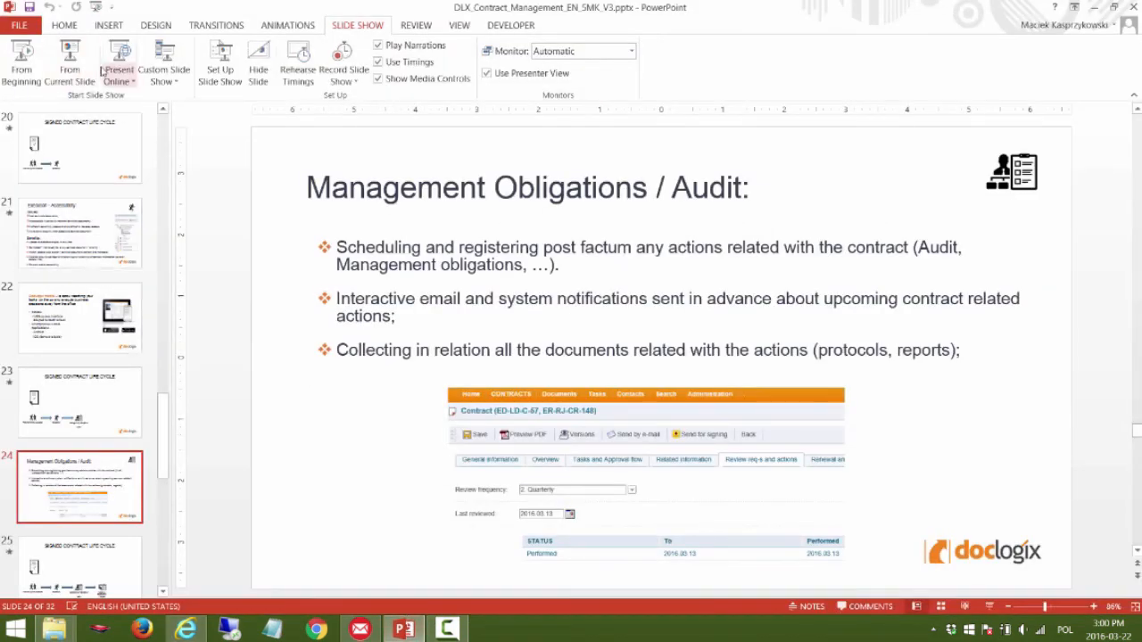
# Present Management Obligations / Audit, advance to Signed Contract Life Cycle, and exit the show.
pyautogui.click(72, 77)
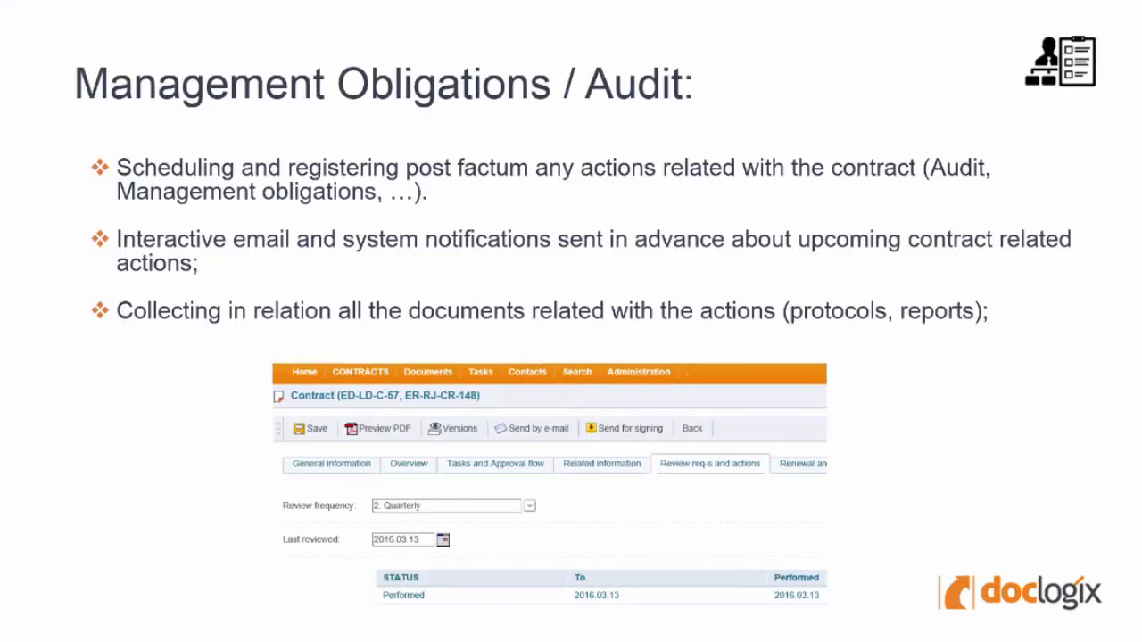
pyautogui.press('Right')
pyautogui.press('Right')
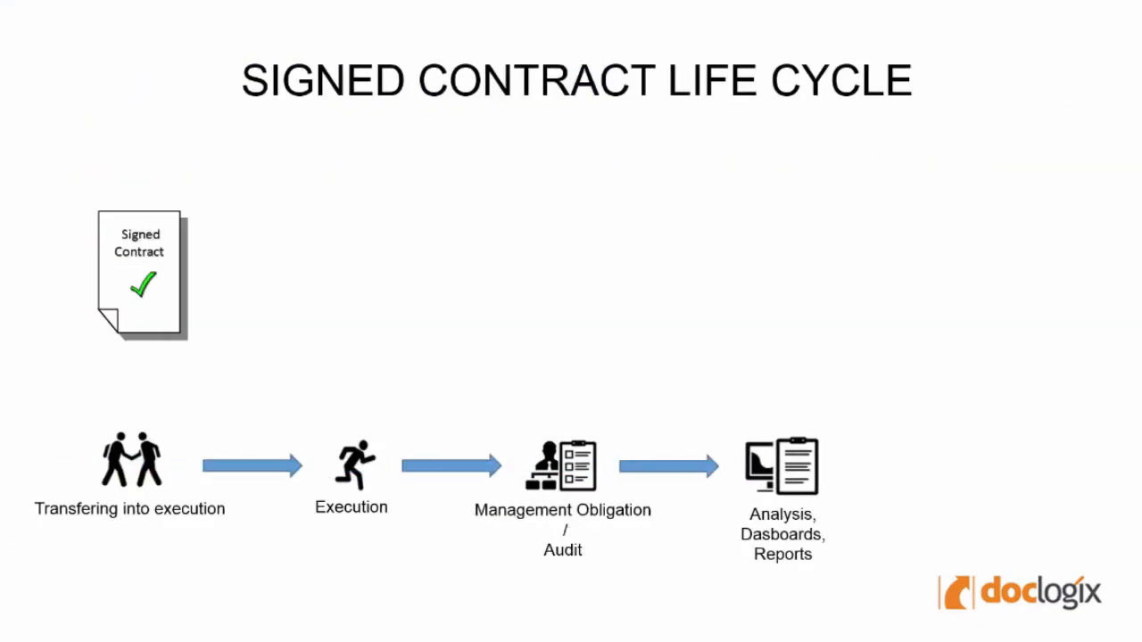
pyautogui.press('Escape')
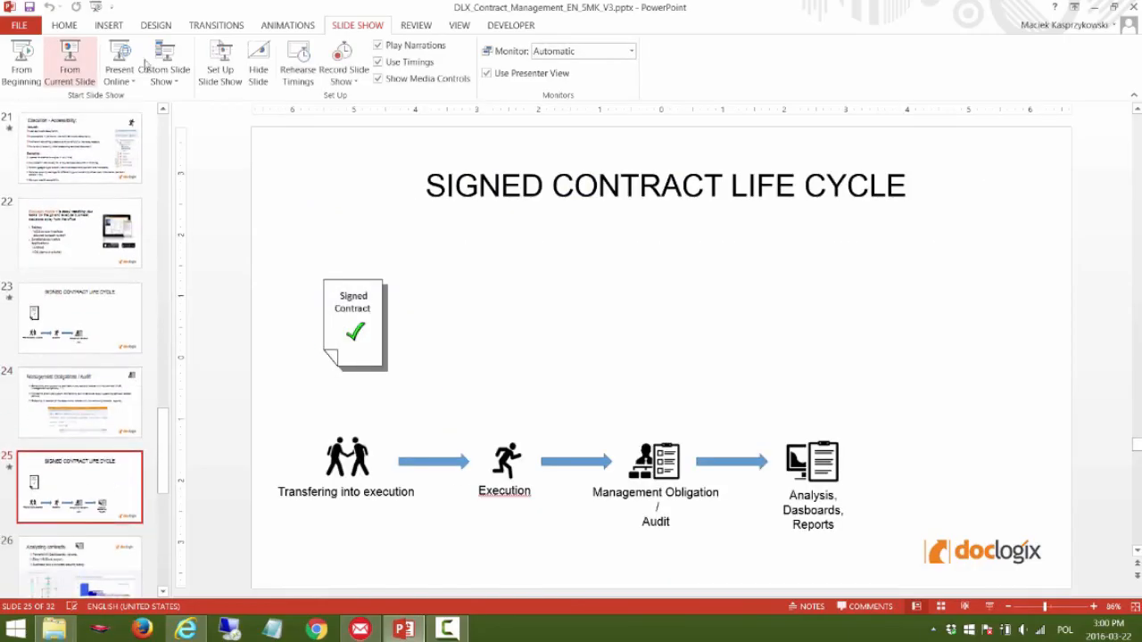
# Back in DocLogix, list the Contracts folder's contracts and show their export options.
pyautogui.click(187, 630)
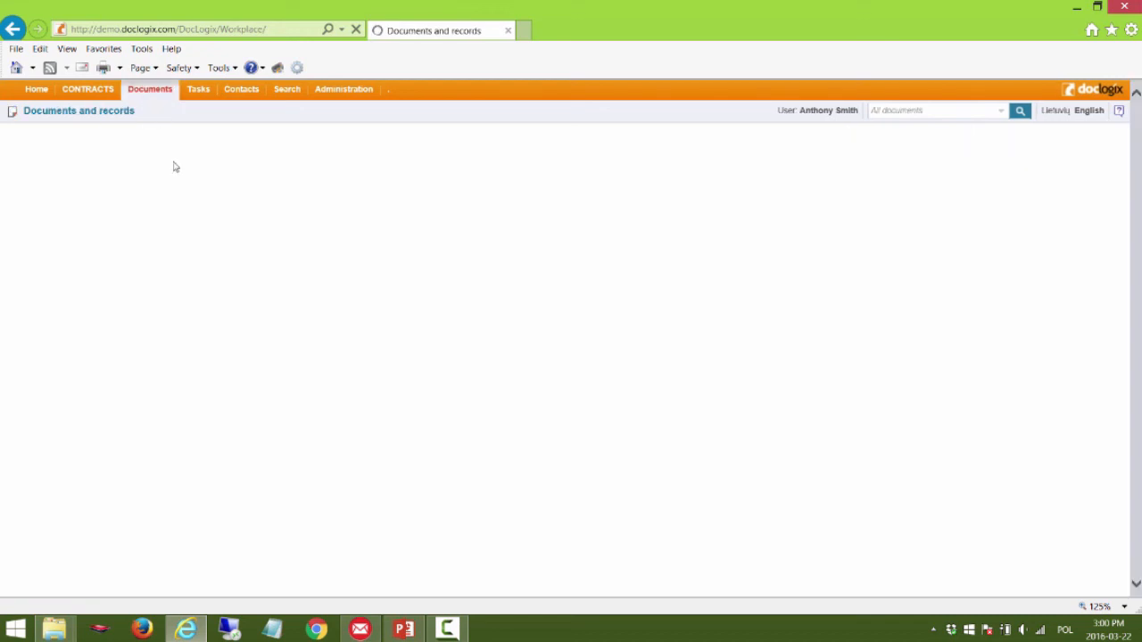
pyautogui.click(78, 224)
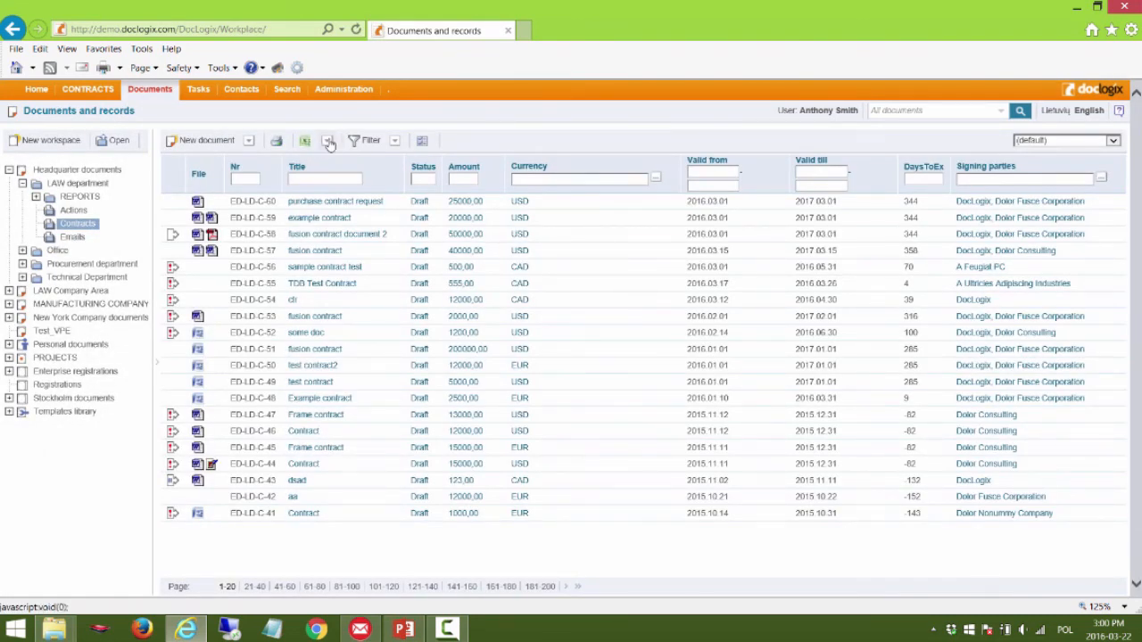
pyautogui.click(327, 140)
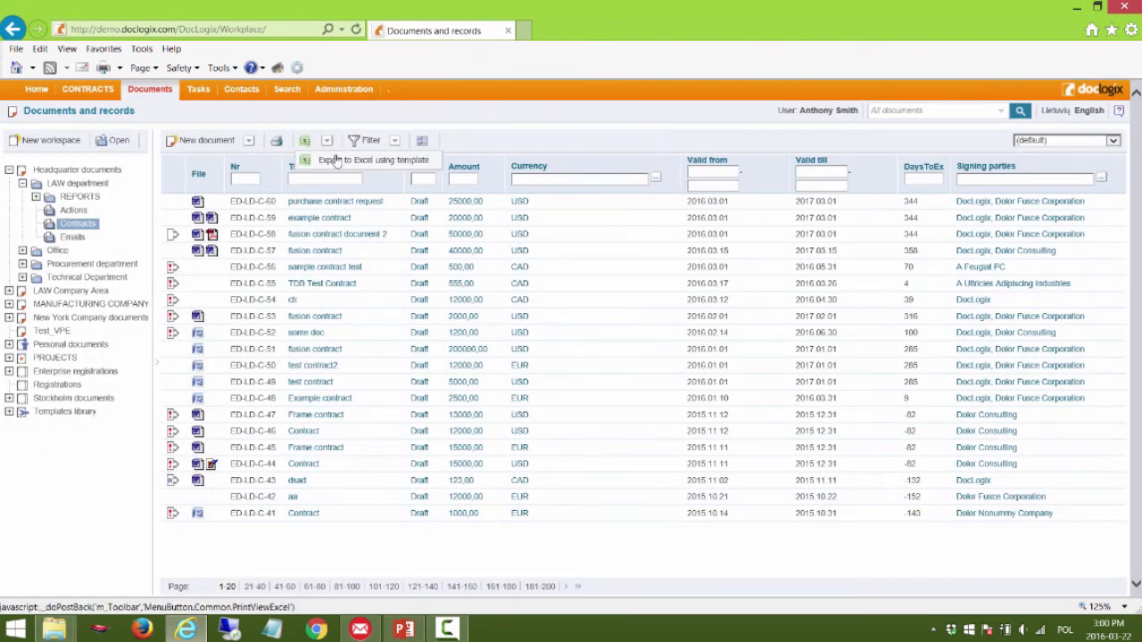
# Browse the Home page task list and contract charts, then return to Documents and records.
pyautogui.click(37, 91)
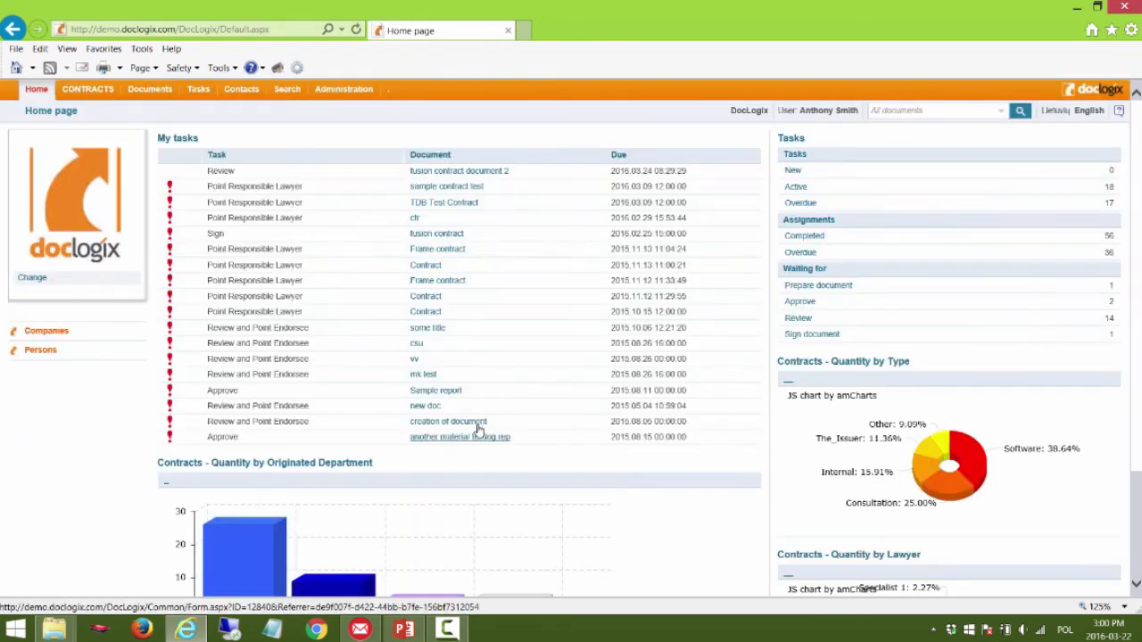
pyautogui.scroll(-2, 430, 526)
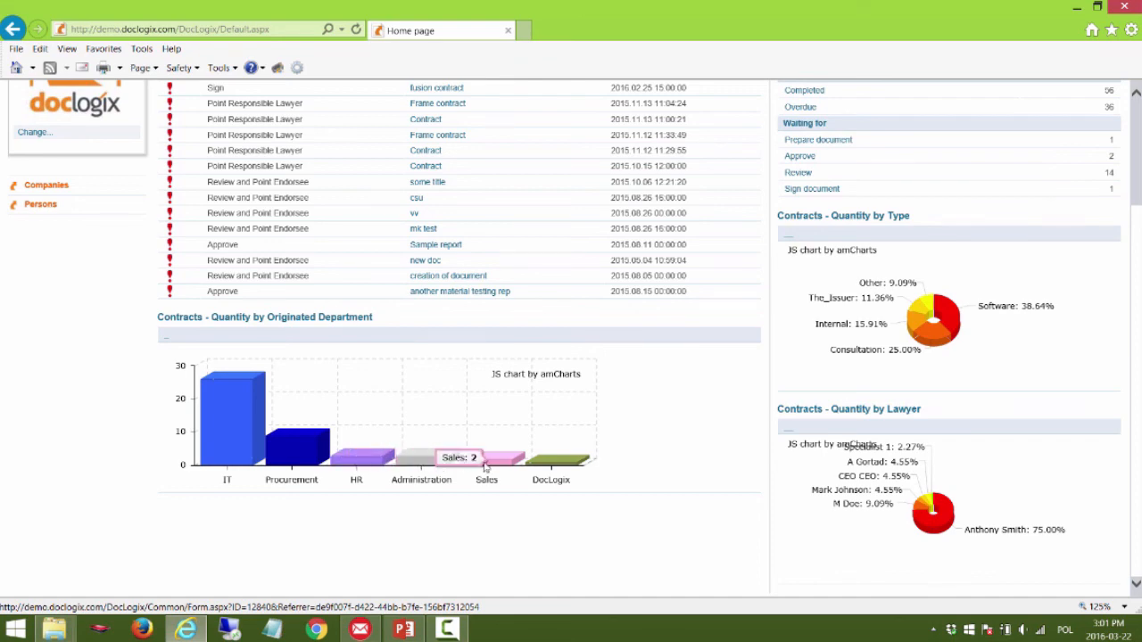
pyautogui.scroll(2, 516, 338)
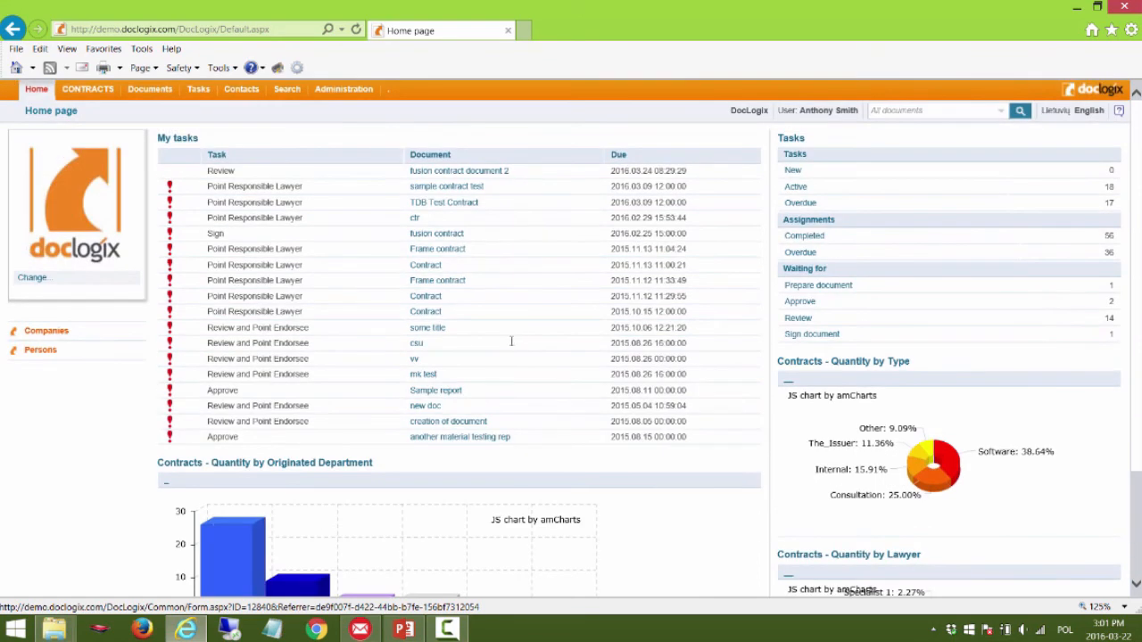
pyautogui.click(150, 89)
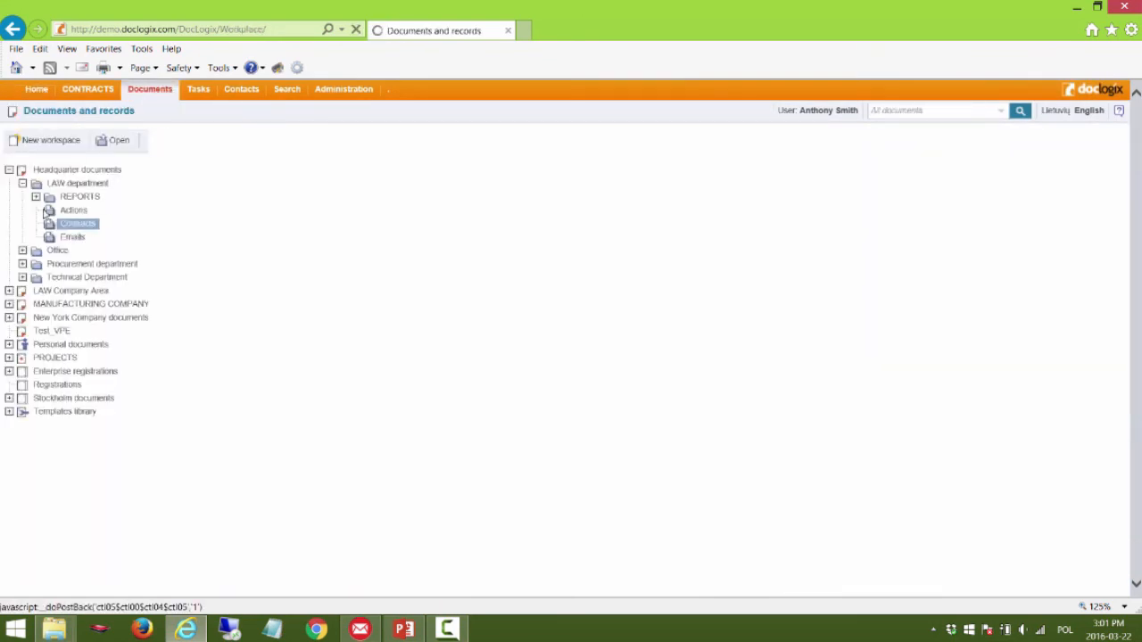
# Open the Amount by Type DONUT report from Sample Reports and check its FROM and TO dates.
pyautogui.click(99, 224)
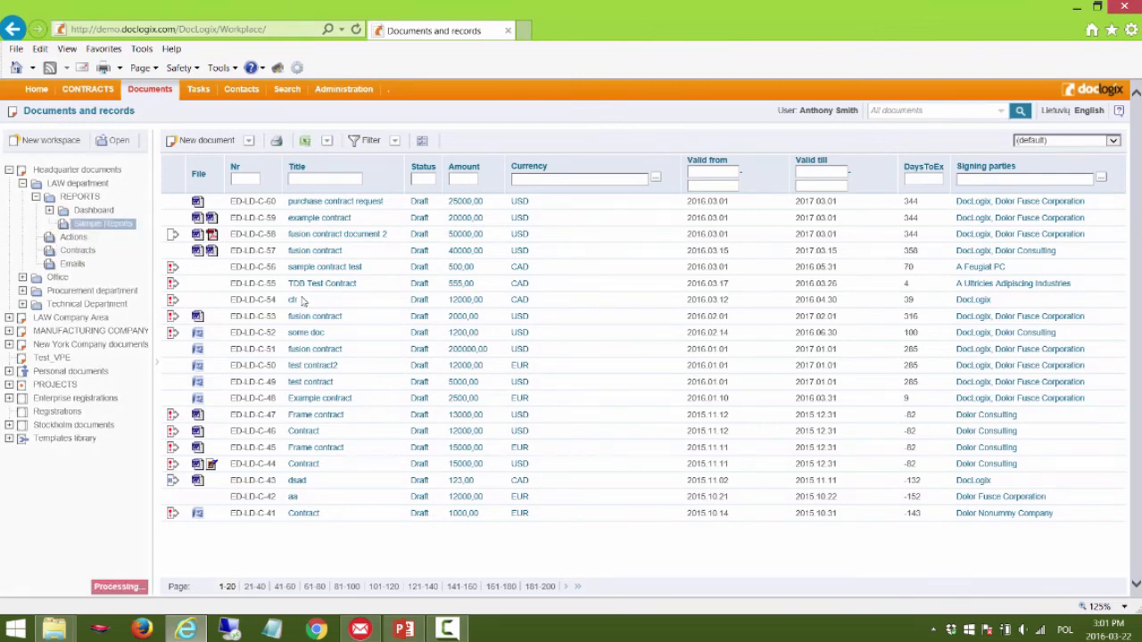
pyautogui.click(288, 237)
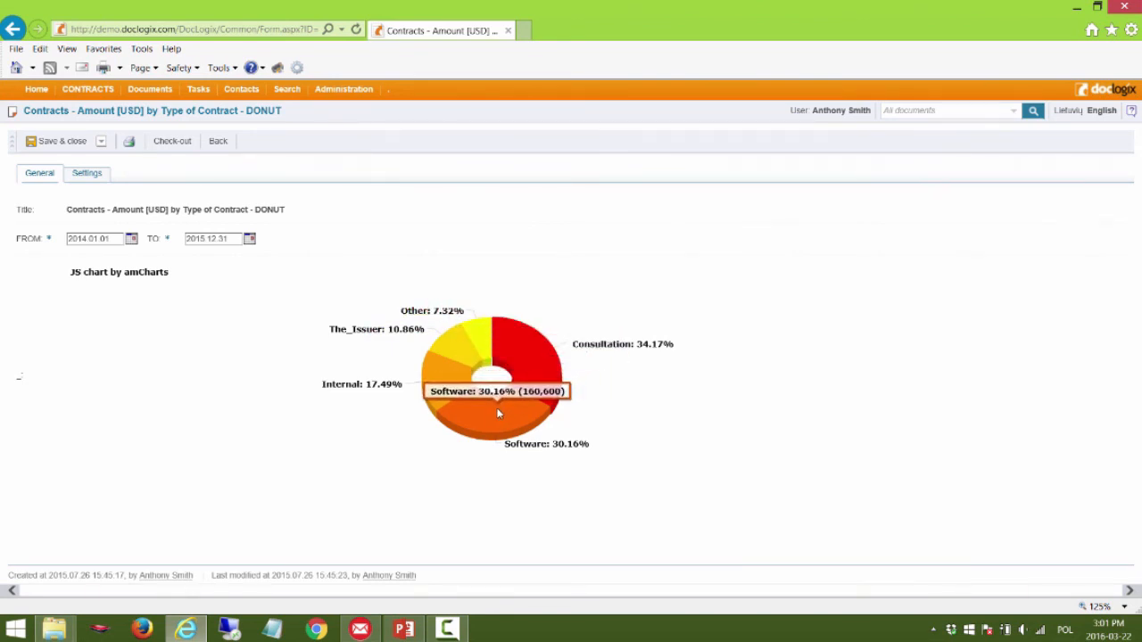
pyautogui.doubleClick(95, 239)
pyautogui.click(201, 239)
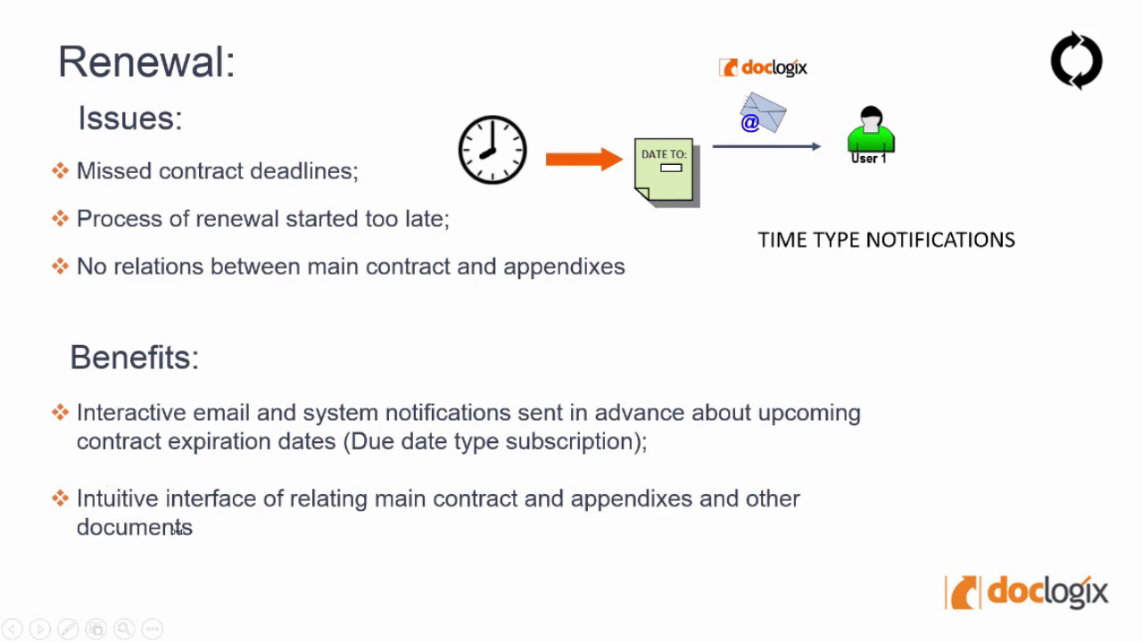
# Present Full Contract Life Cycle Coverage, step back to Renewal, and end the show.
pyautogui.press('Right')
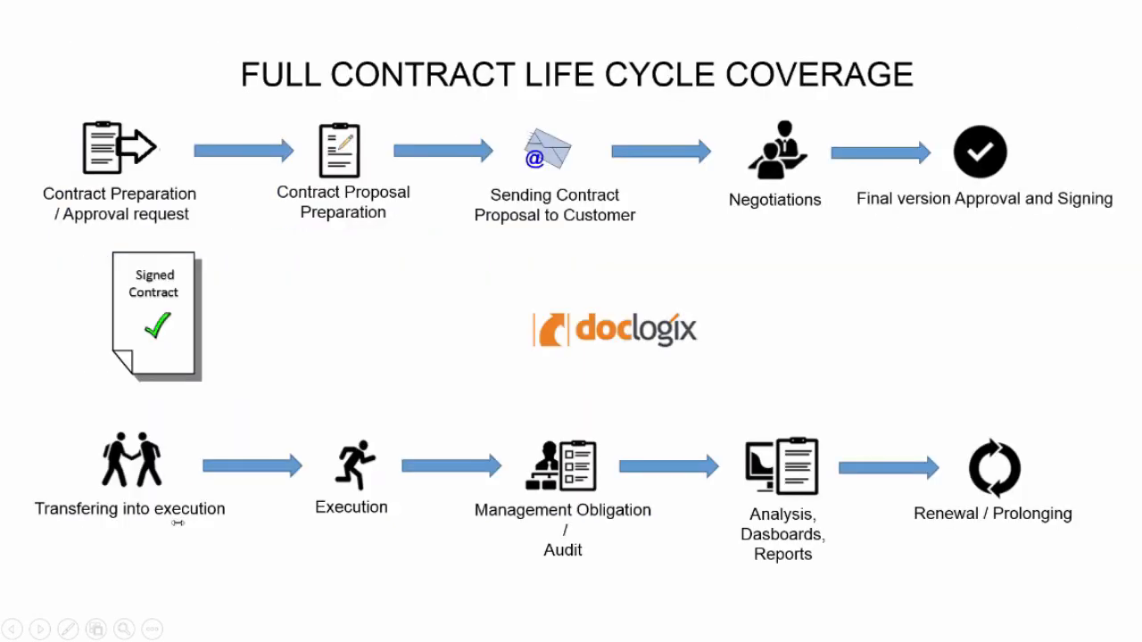
pyautogui.press('Left')
pyautogui.press('Escape')
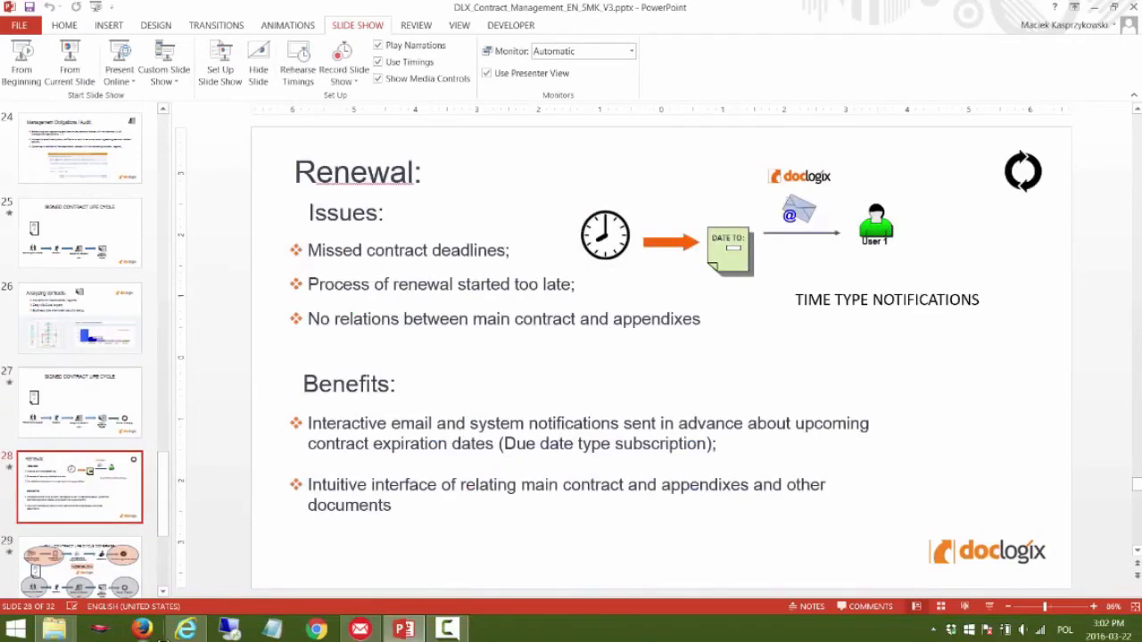
# Open the Contracts folder's expiration reminder subscription, checking its 14 notify days and Valid to date.
pyautogui.click(185, 629)
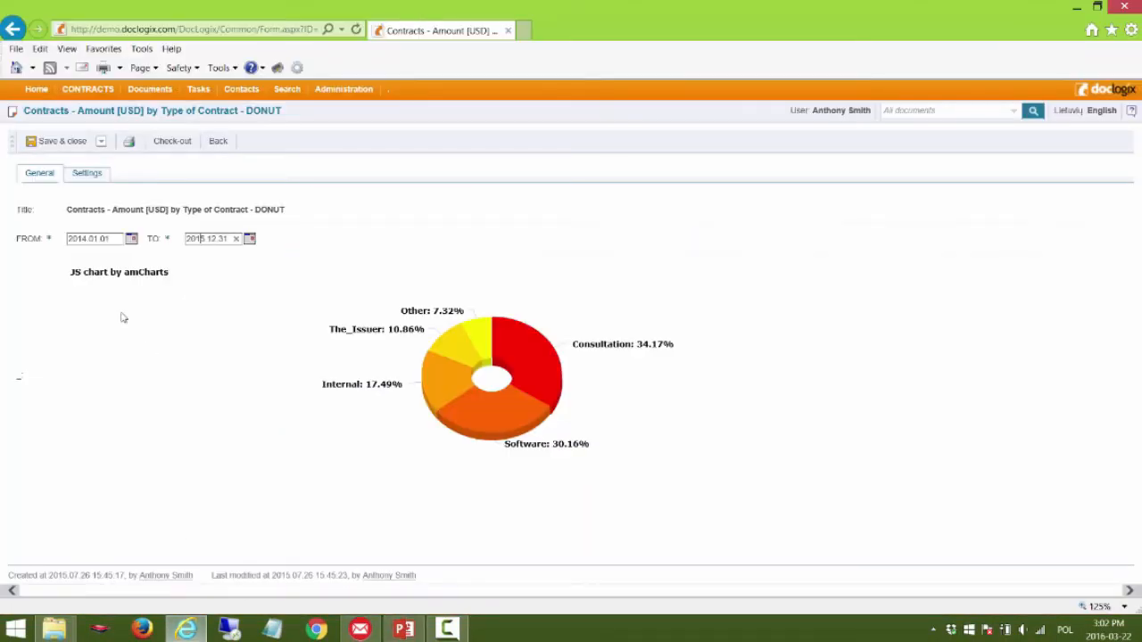
pyautogui.click(151, 93)
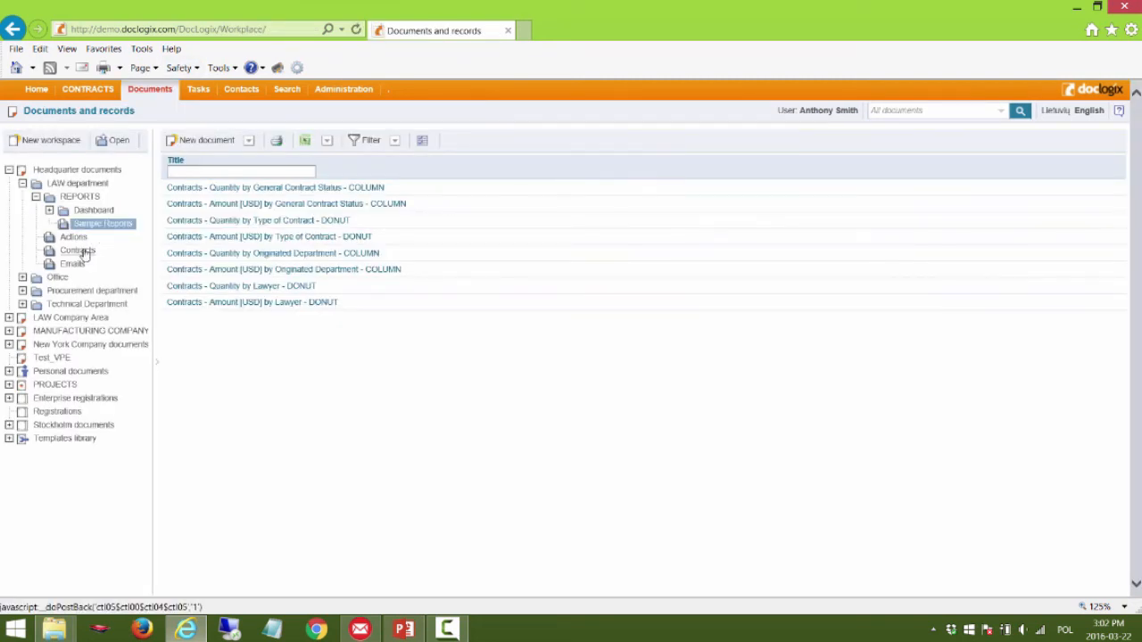
pyautogui.click(78, 250)
pyautogui.click(116, 143)
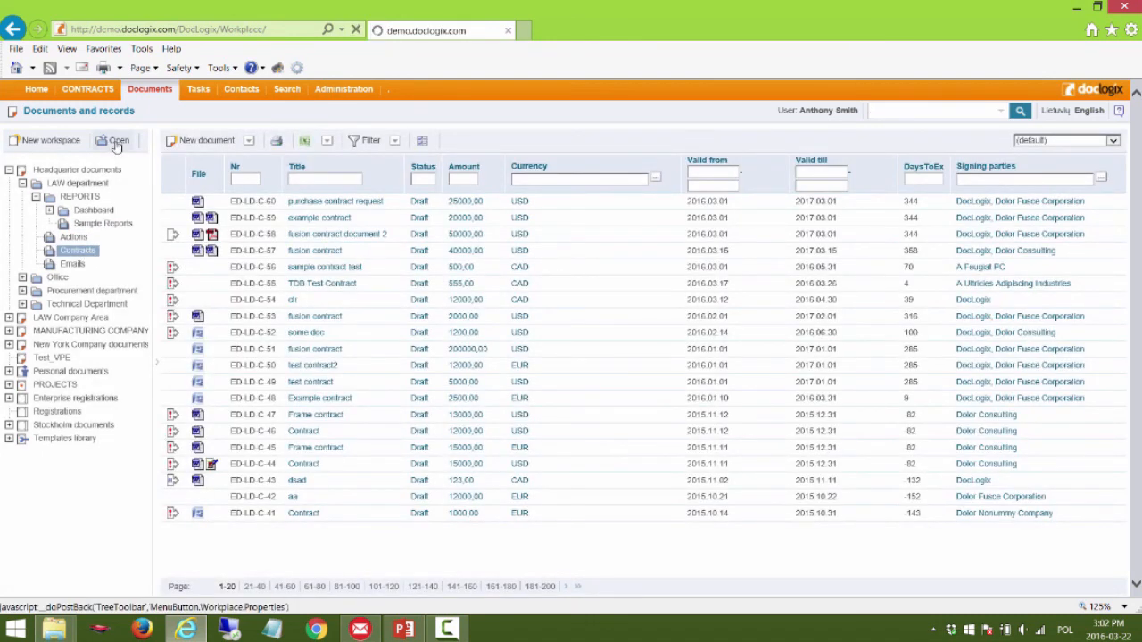
pyautogui.click(159, 142)
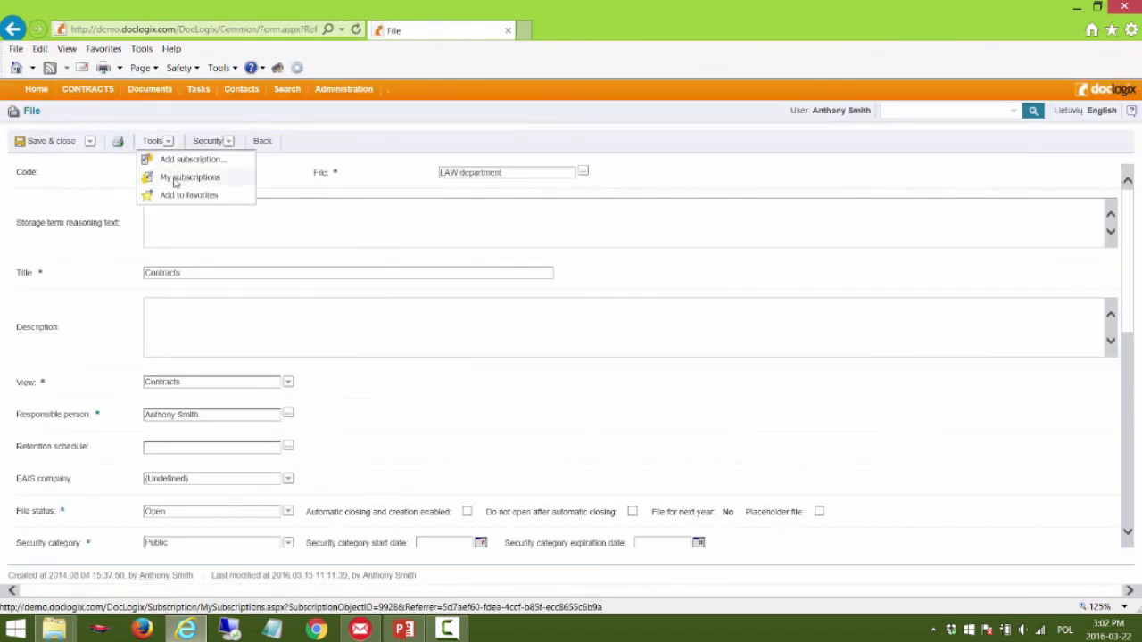
pyautogui.click(176, 178)
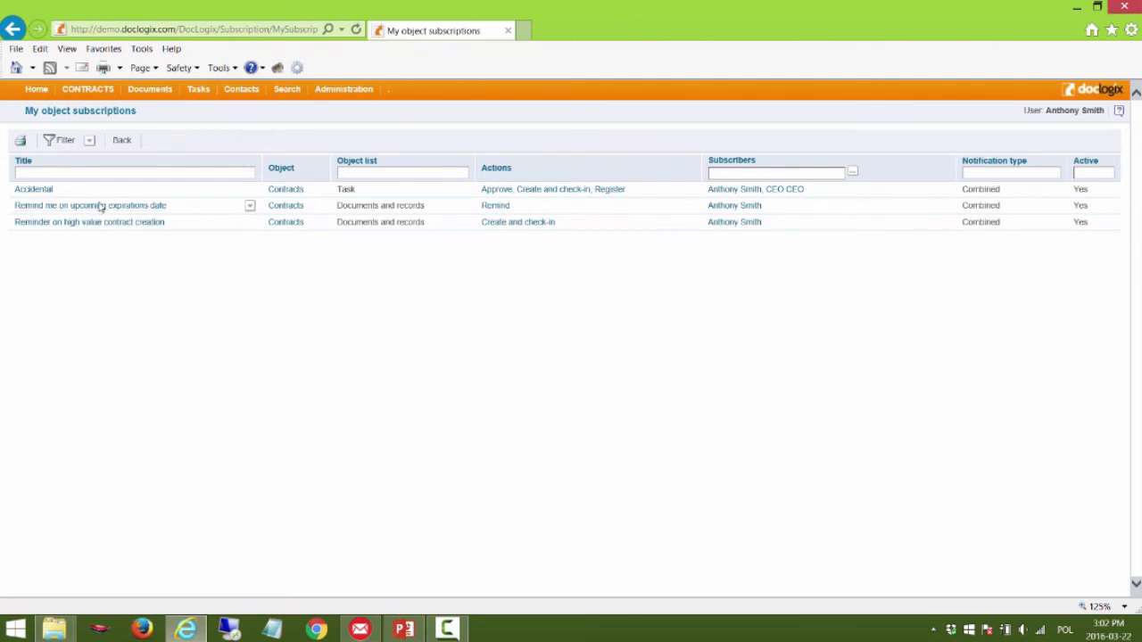
pyautogui.click(95, 205)
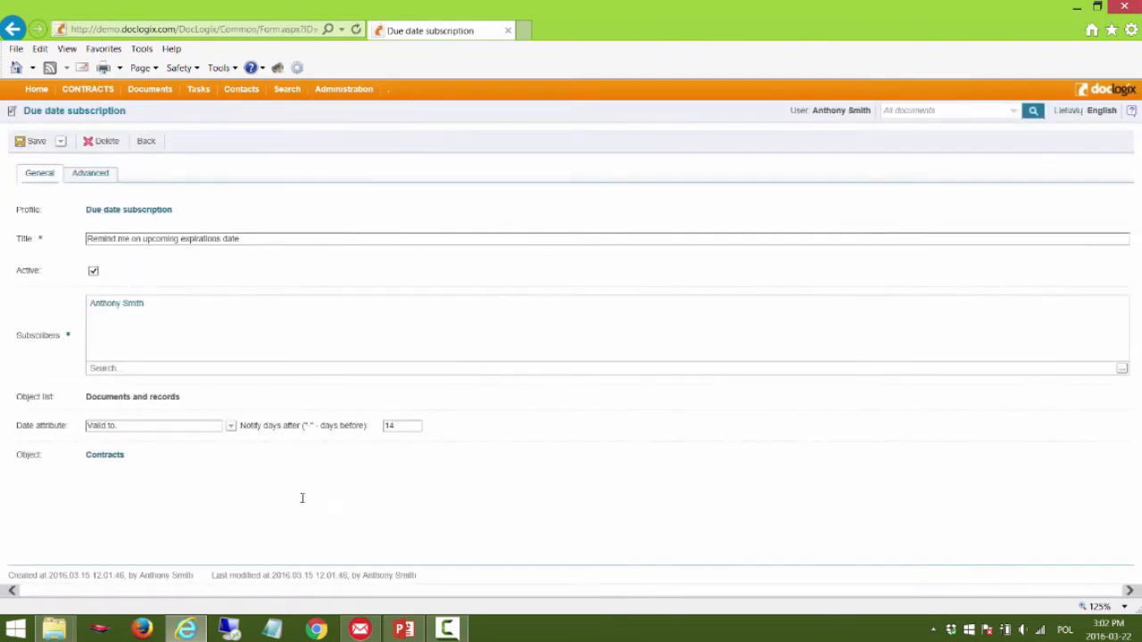
pyautogui.doubleClick(400, 425)
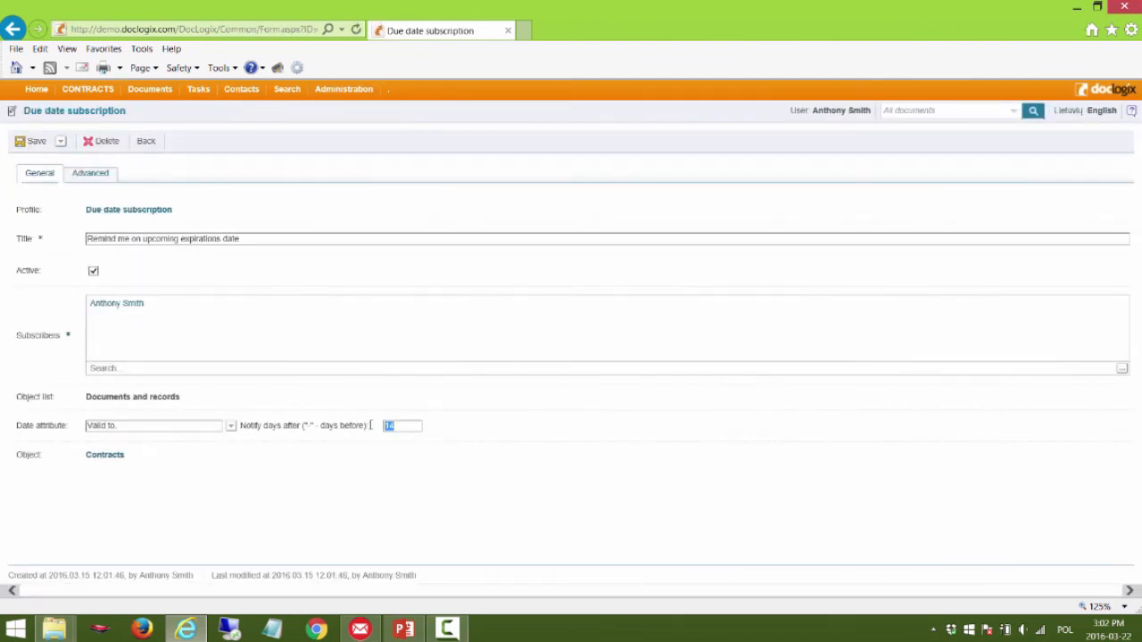
pyautogui.click(129, 429)
# Present the Full Contract Life Cycle Coverage slide in PowerPoint, advancing one animation step.
pyautogui.click(403, 629)
pyautogui.click(76, 80)
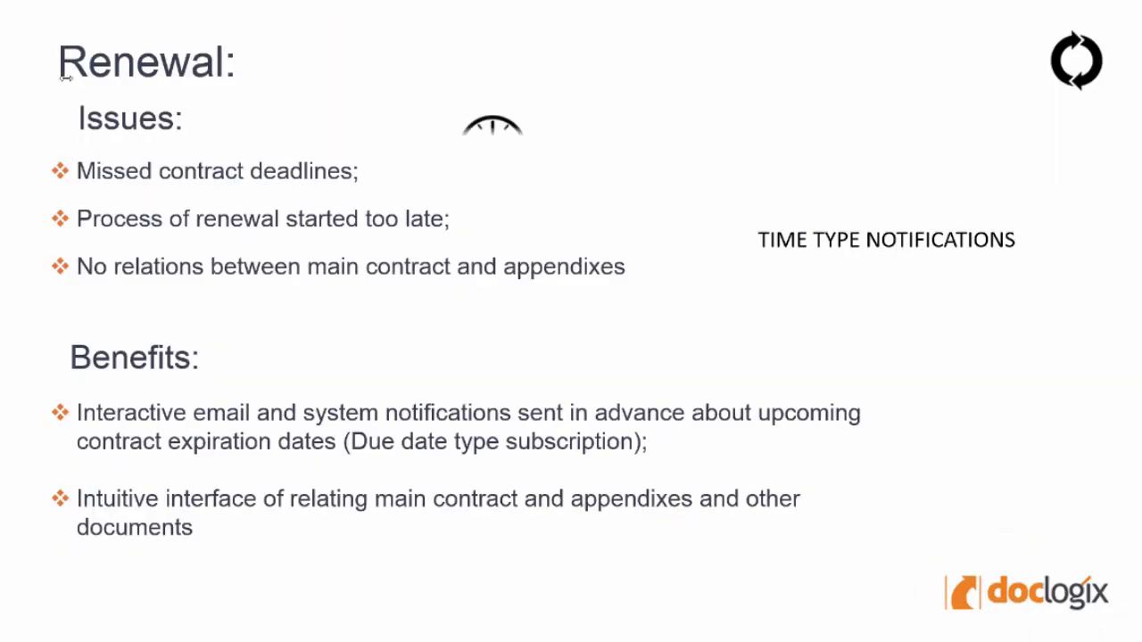
pyautogui.press('Right')
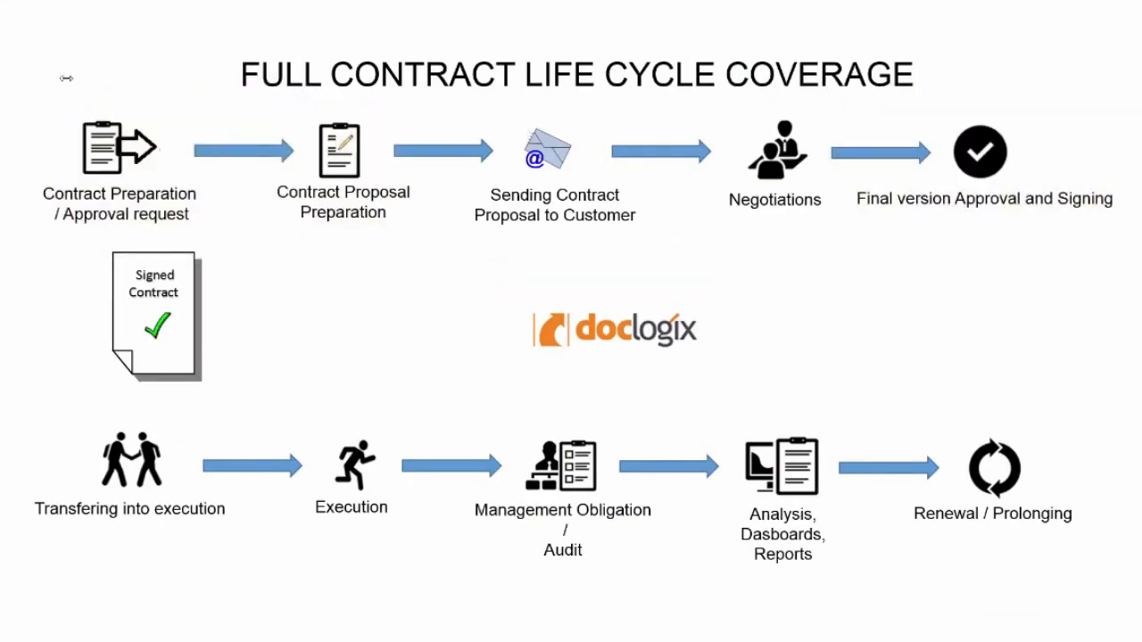